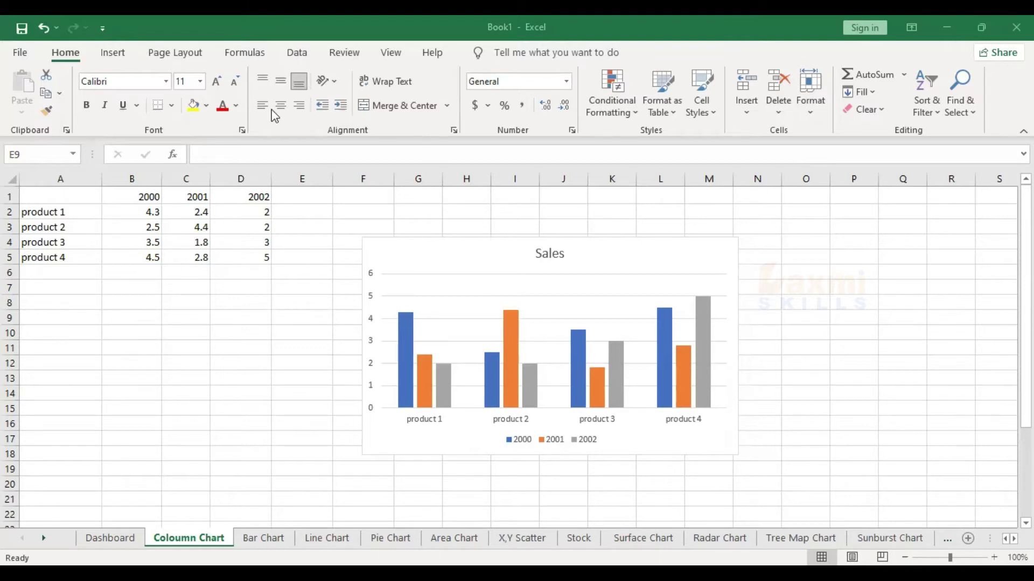
Step: Switch to the Insert ribbon to reach the Charts group above the Sales chart
click(110, 61)
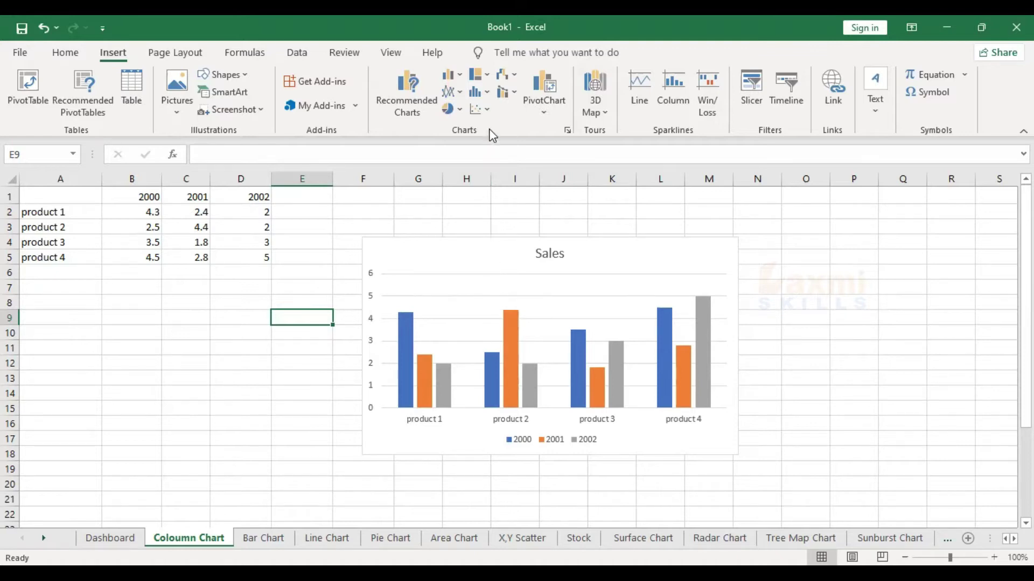
Step: Try inserting a column chart with no data selected, then dismiss the warning
click(458, 76)
click(458, 76)
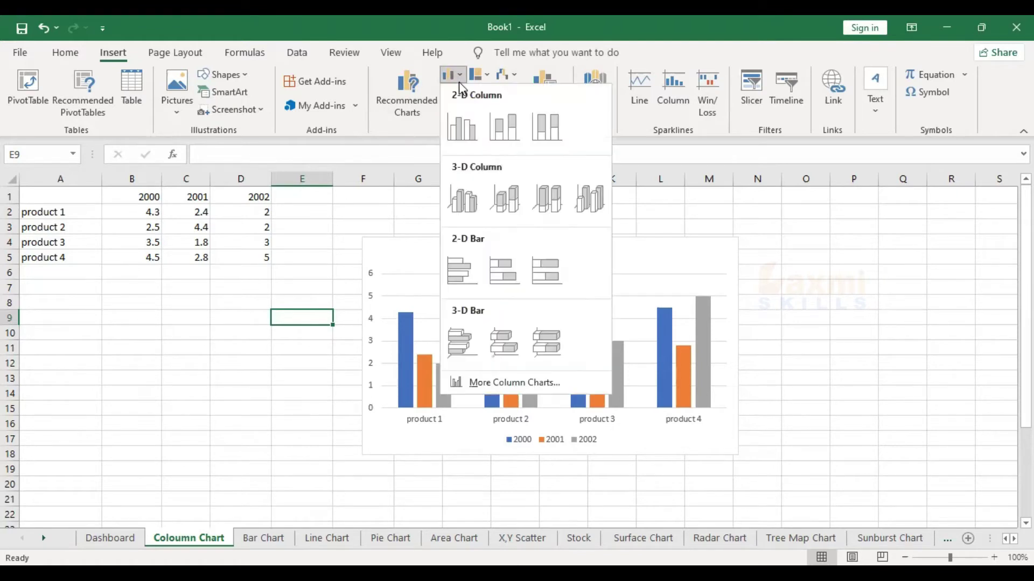
click(479, 383)
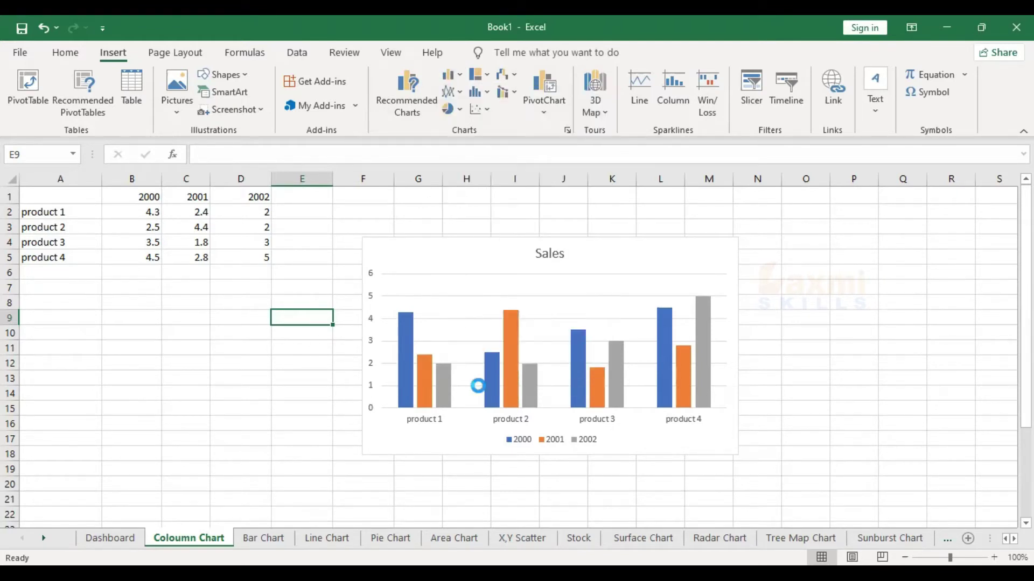
click(521, 339)
click(292, 329)
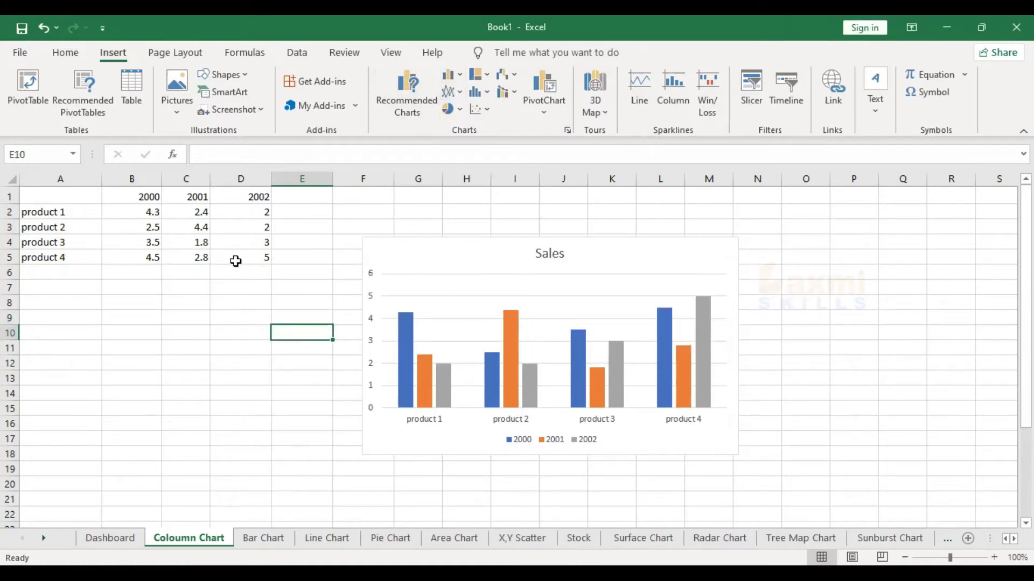
Step: Select the sales table A1:D5 as the chart's source data
click(76, 201)
drag(87, 197, 266, 256)
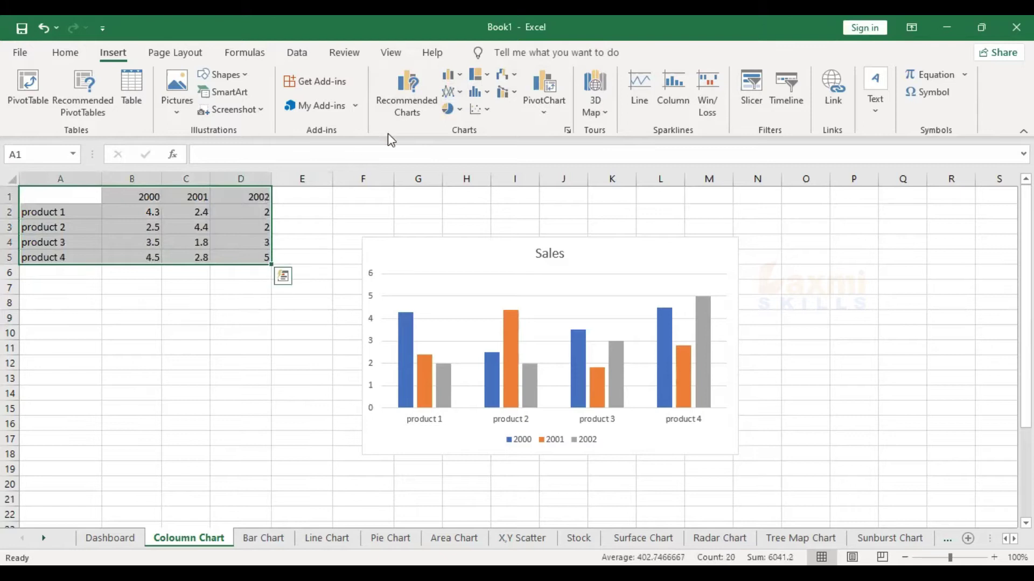
click(458, 80)
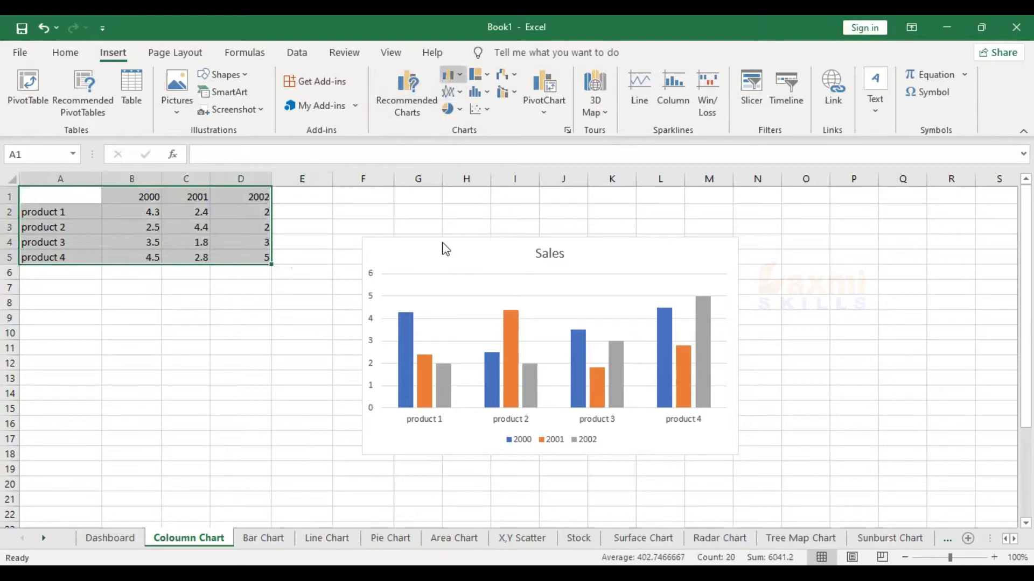
Step: Open All Charts and preview the Line, Pie, Bar, Area, Scatter, Stock, Surface and Radar types
click(490, 383)
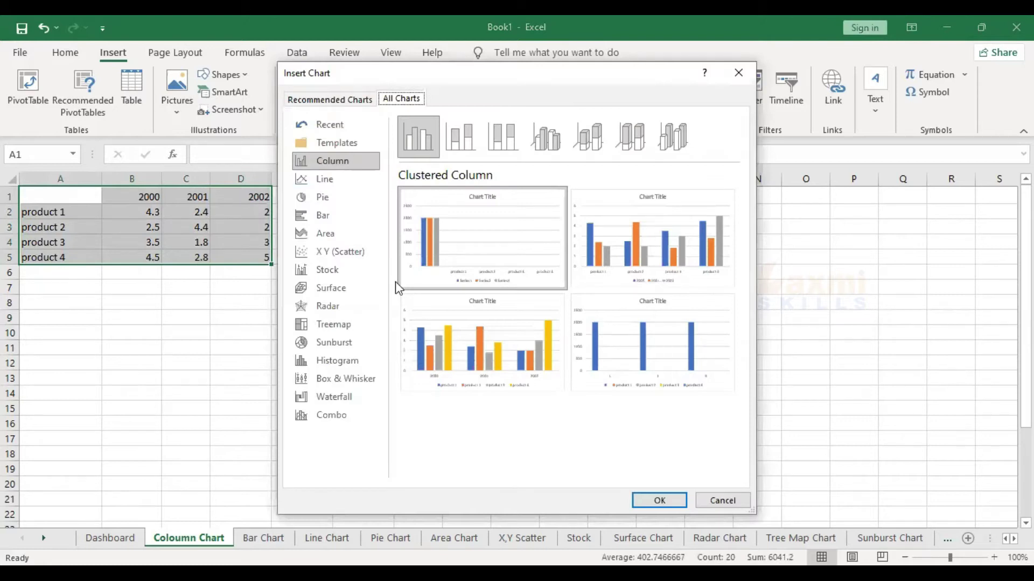
click(331, 179)
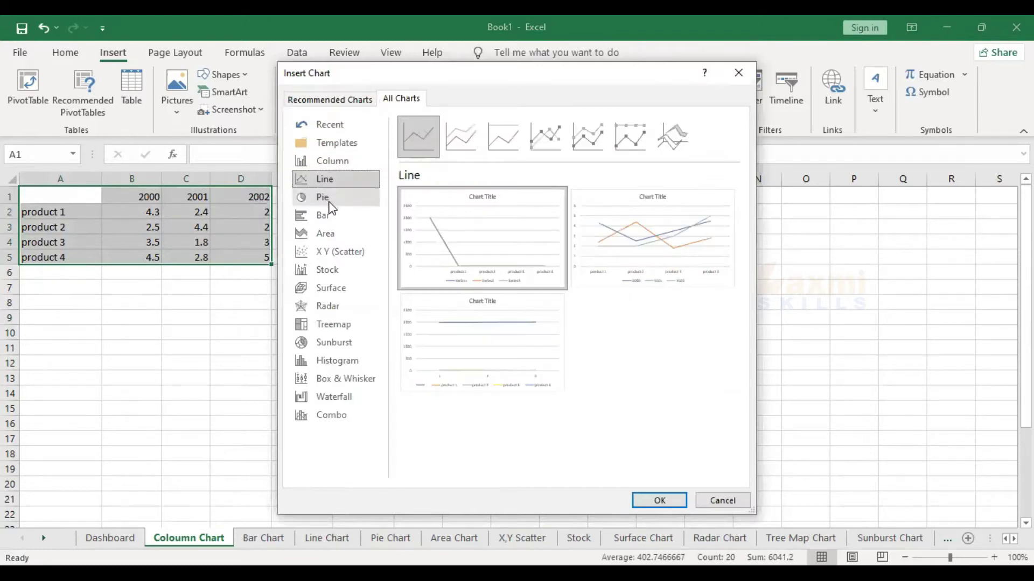
click(330, 200)
click(329, 218)
click(332, 237)
click(333, 247)
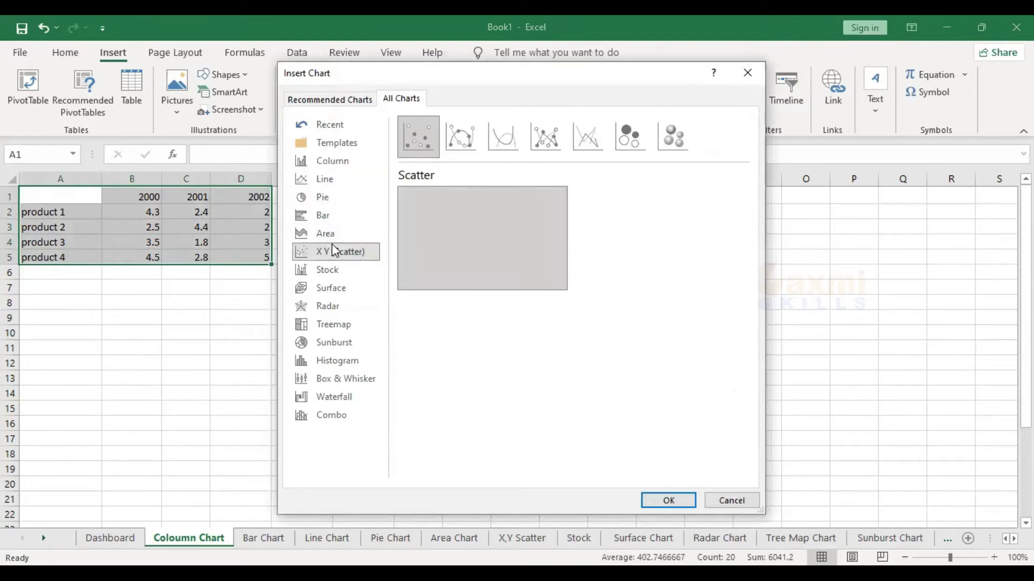
click(331, 272)
click(331, 290)
click(324, 309)
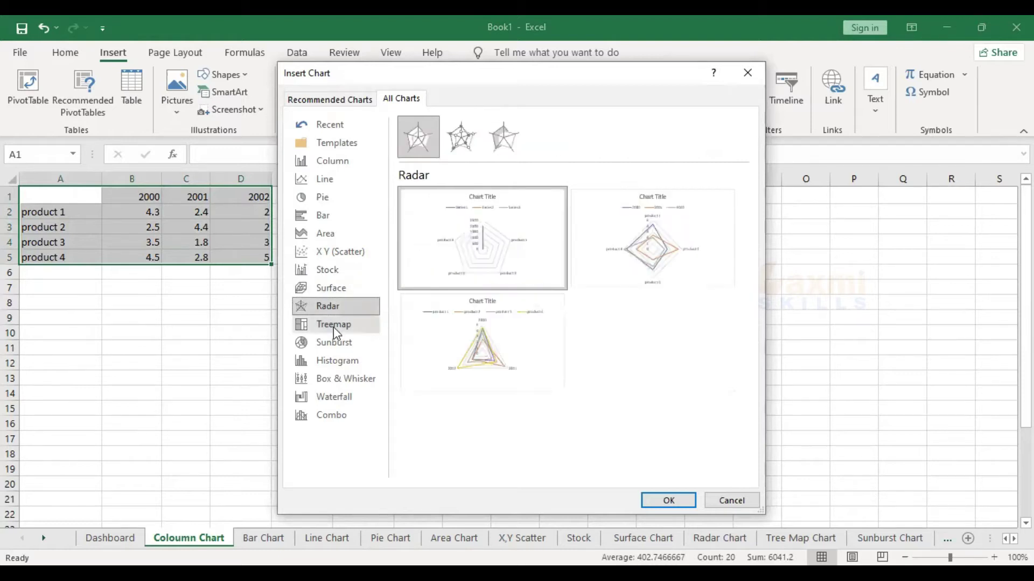
Step: Preview Treemap, Sunburst, Histogram, Box and Whisker, Waterfall and Combo, then return to Column
click(342, 331)
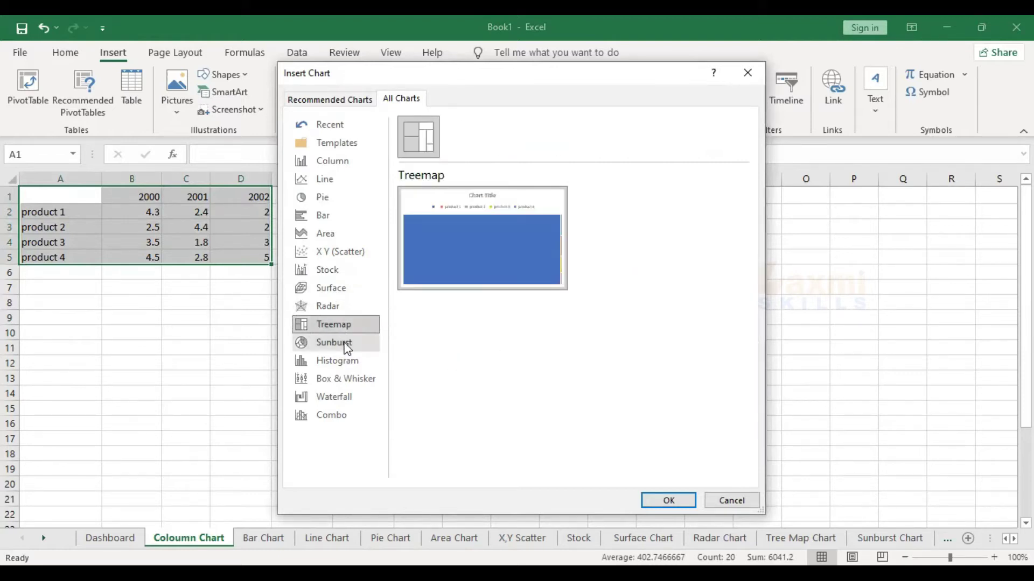
click(349, 345)
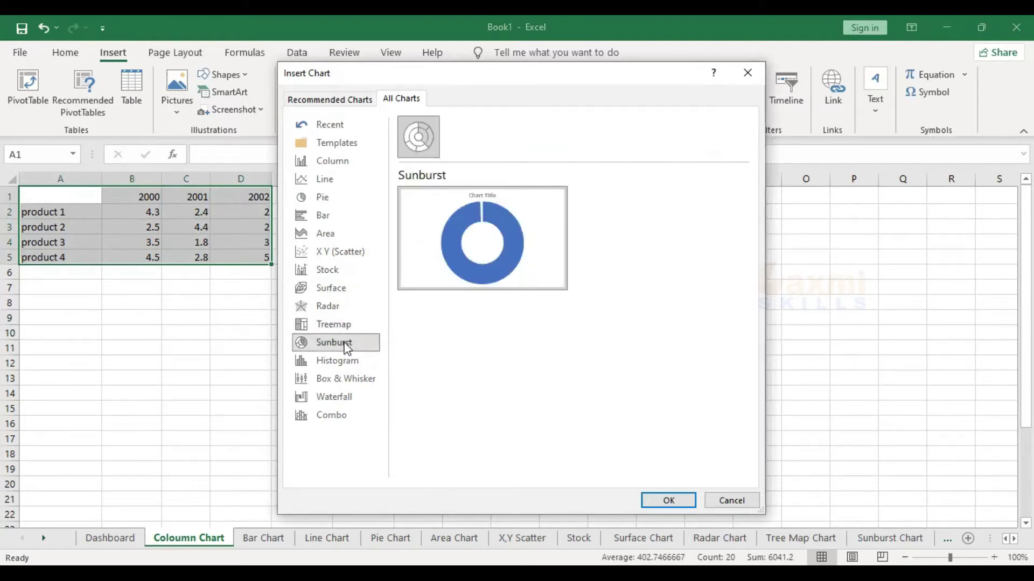
click(340, 362)
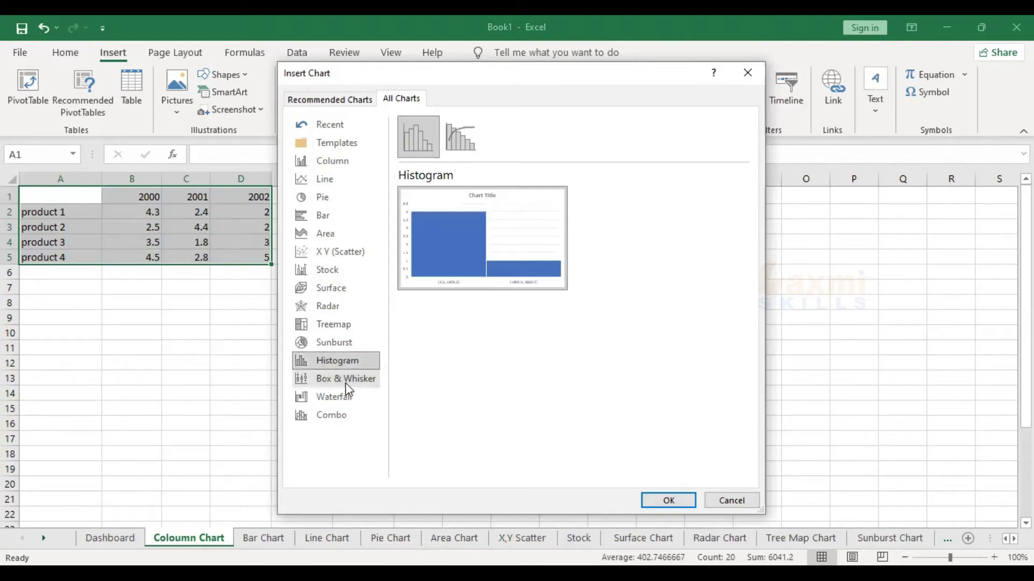
click(345, 384)
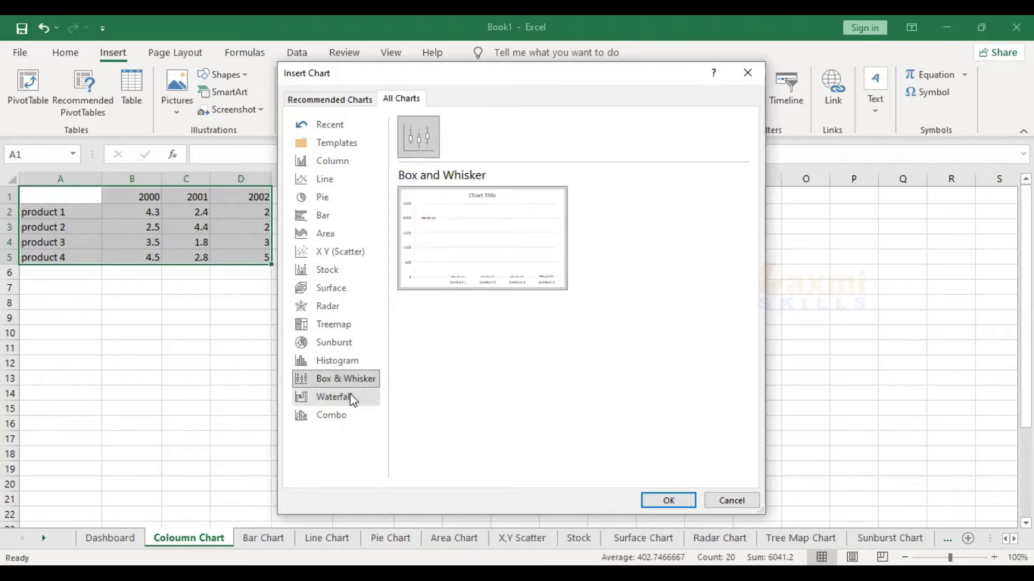
click(353, 399)
click(358, 424)
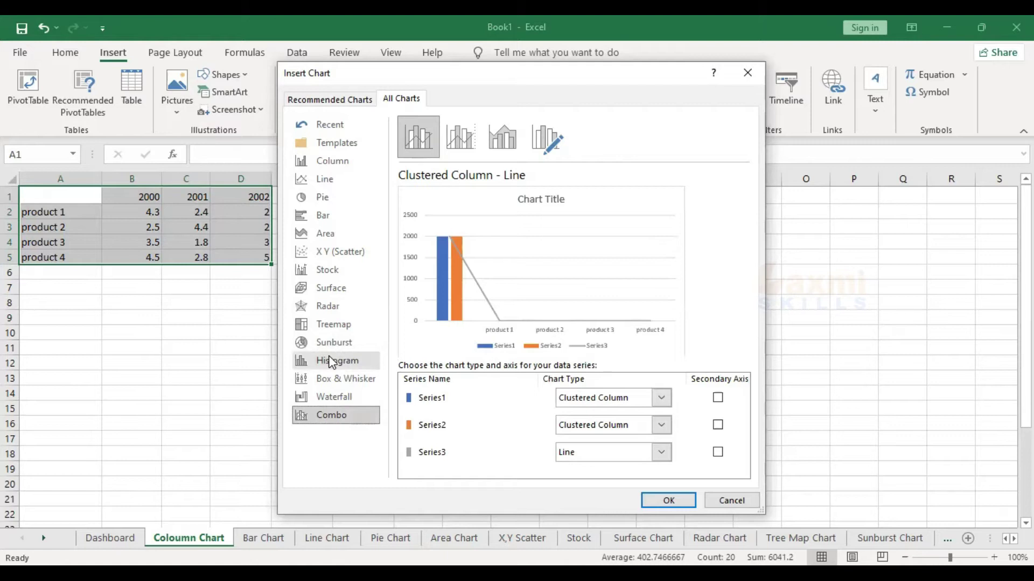
click(358, 162)
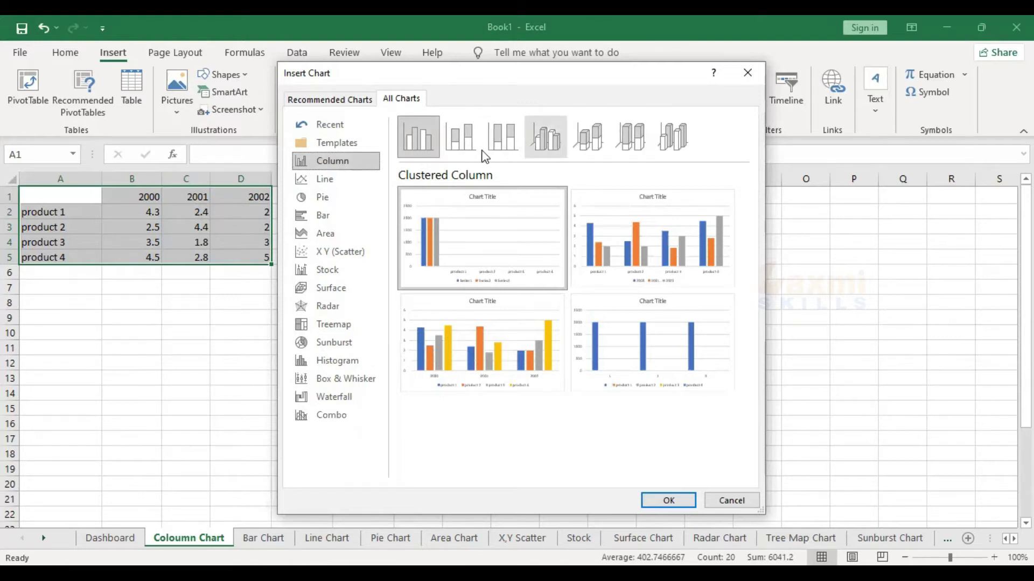
Step: Preview the Stacked, 100% Stacked and 3-D Column subtypes, then return to Clustered Column
click(461, 138)
click(501, 145)
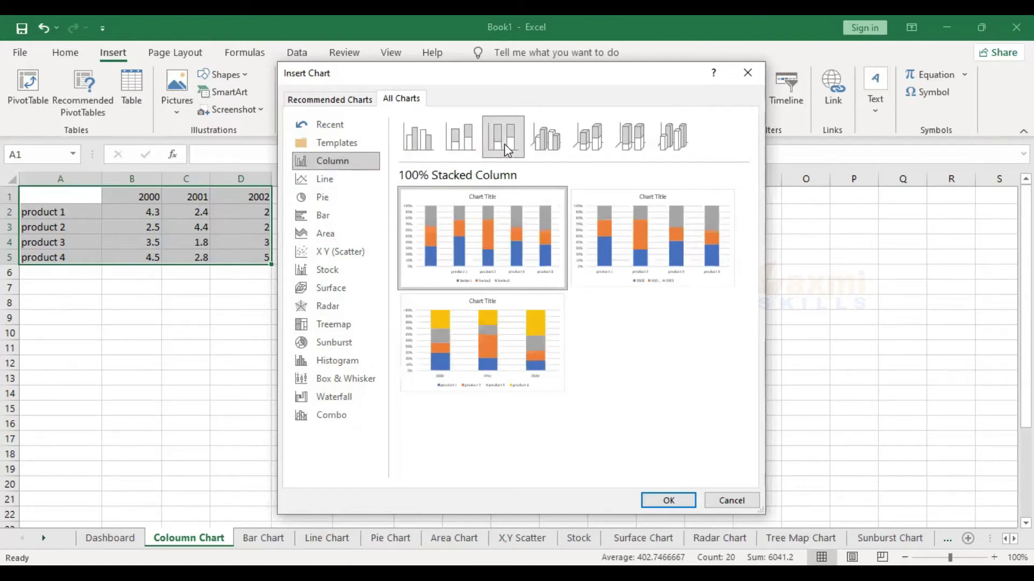
click(541, 145)
click(581, 146)
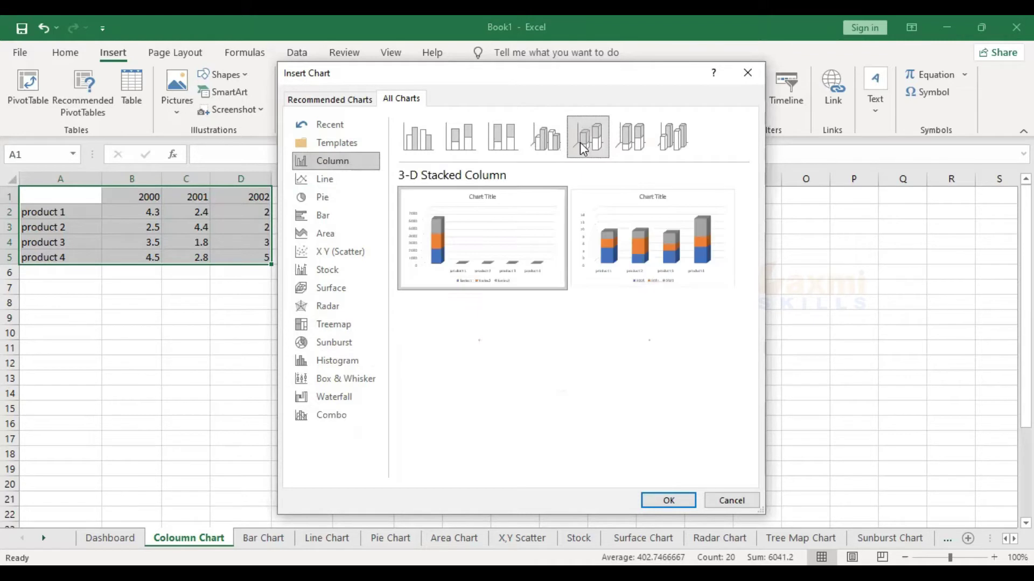
click(630, 145)
click(668, 148)
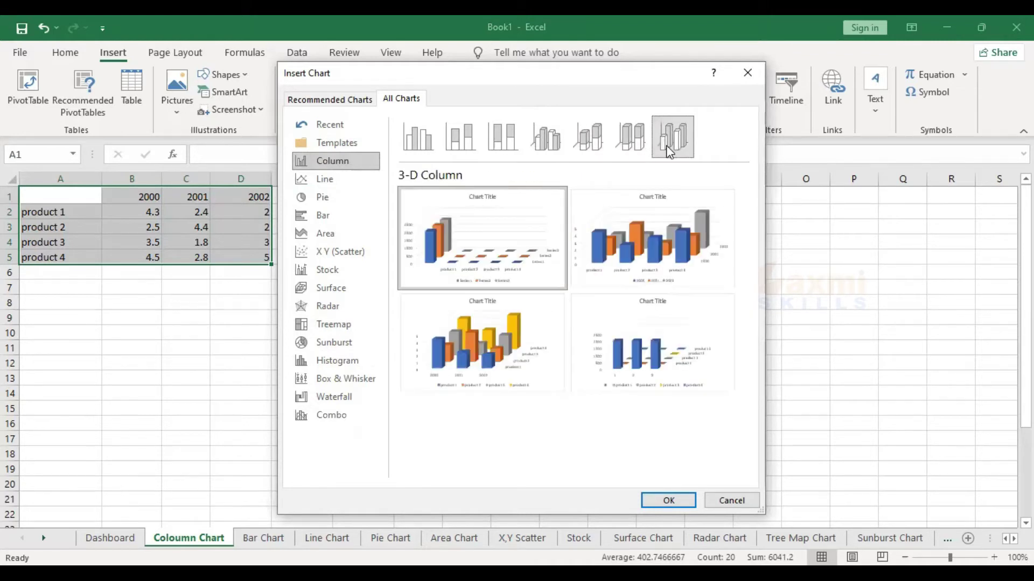
click(425, 144)
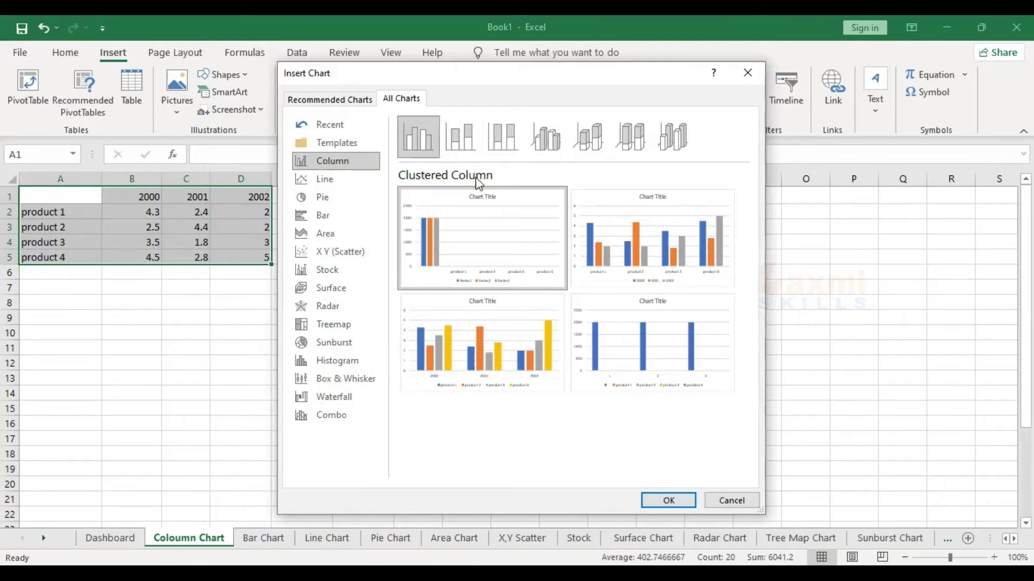
Step: Step through the Column subtypes a second time, ending on 3-D Column
click(461, 142)
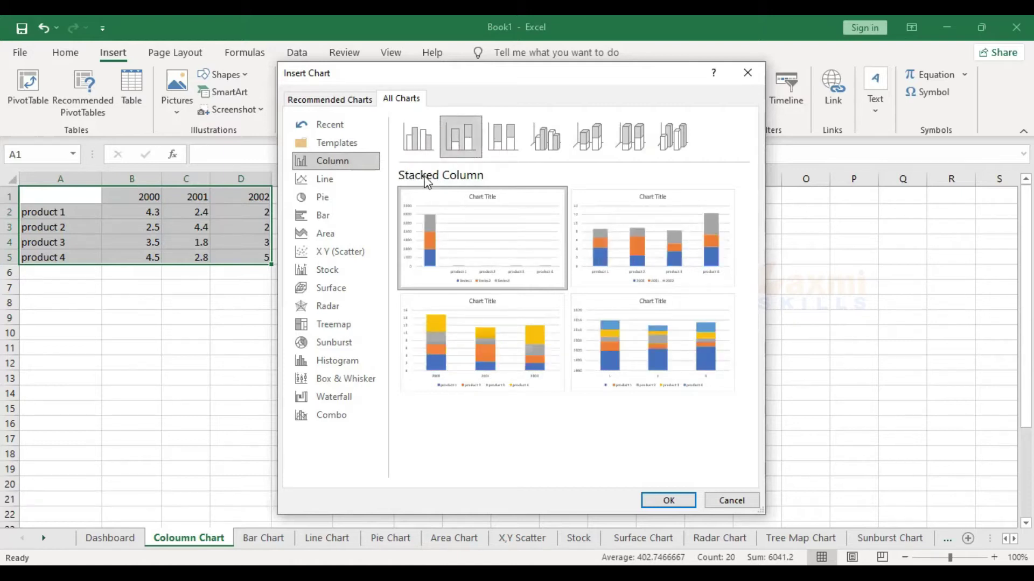
click(498, 153)
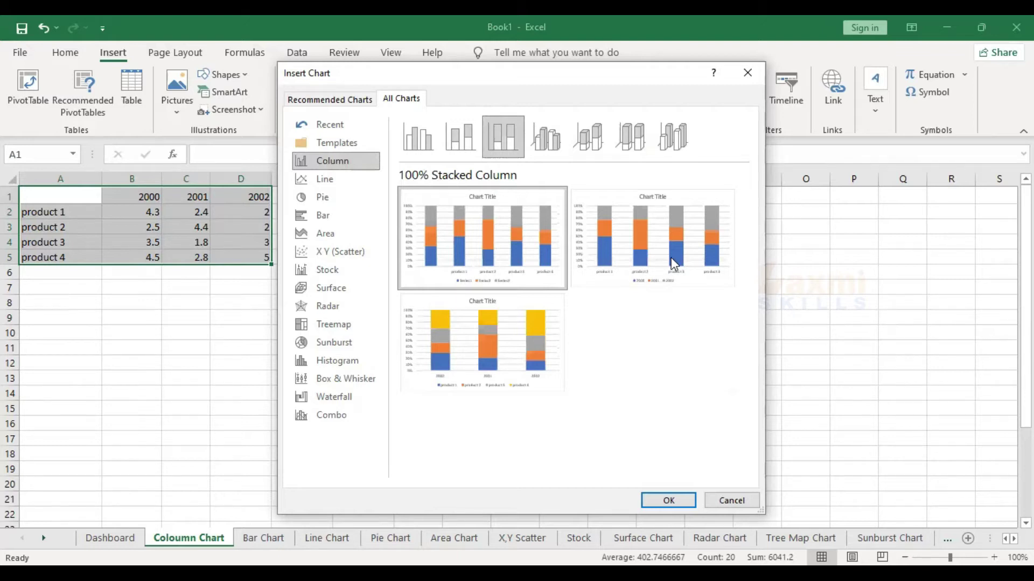
click(553, 146)
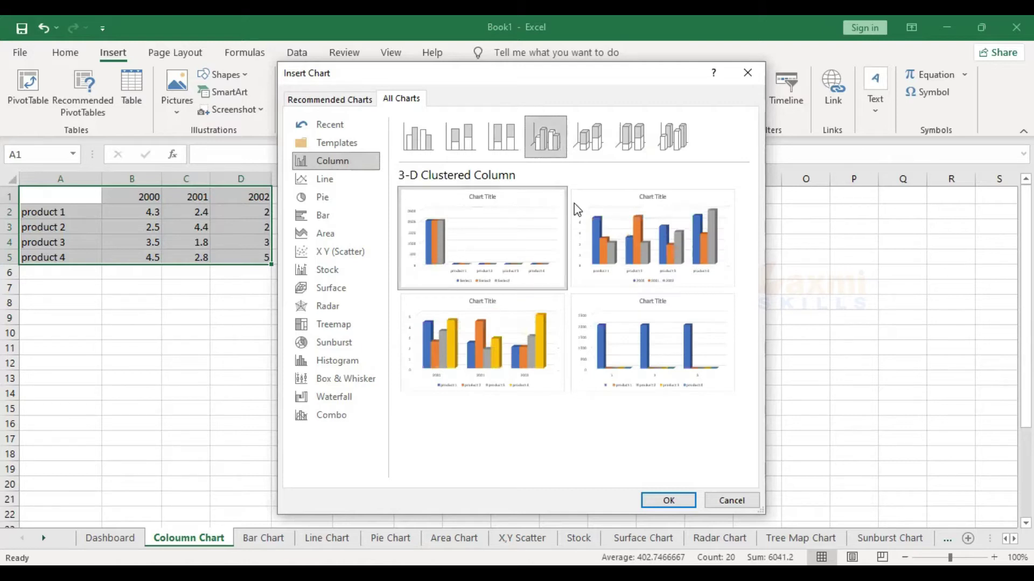
mouse_move(653, 238)
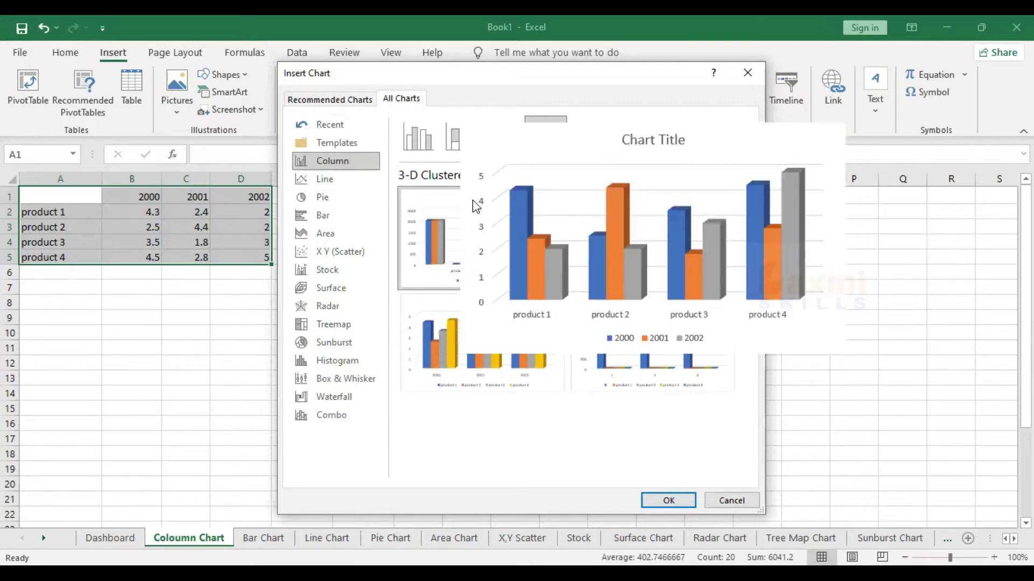
click(593, 152)
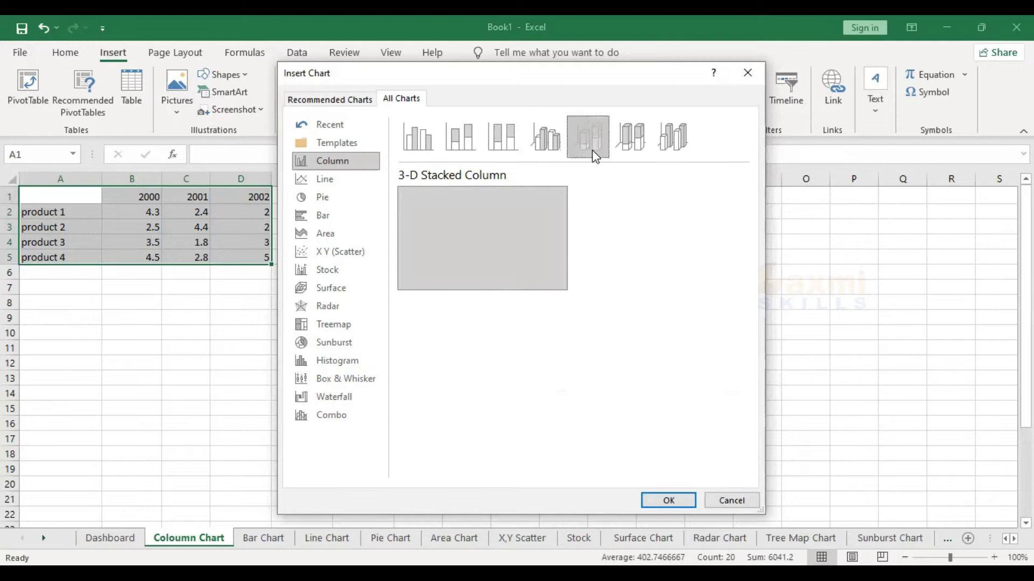
click(624, 148)
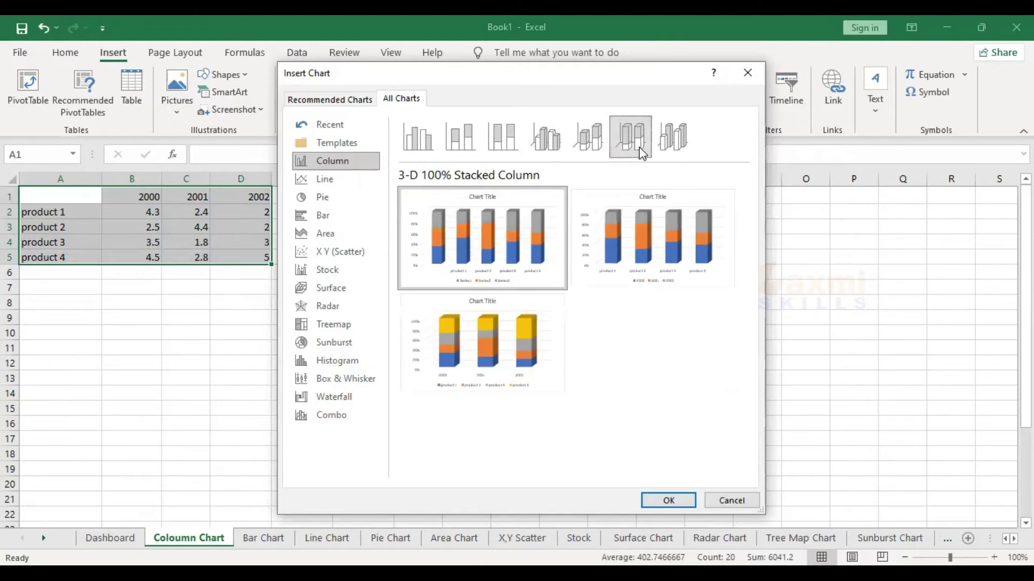
click(668, 149)
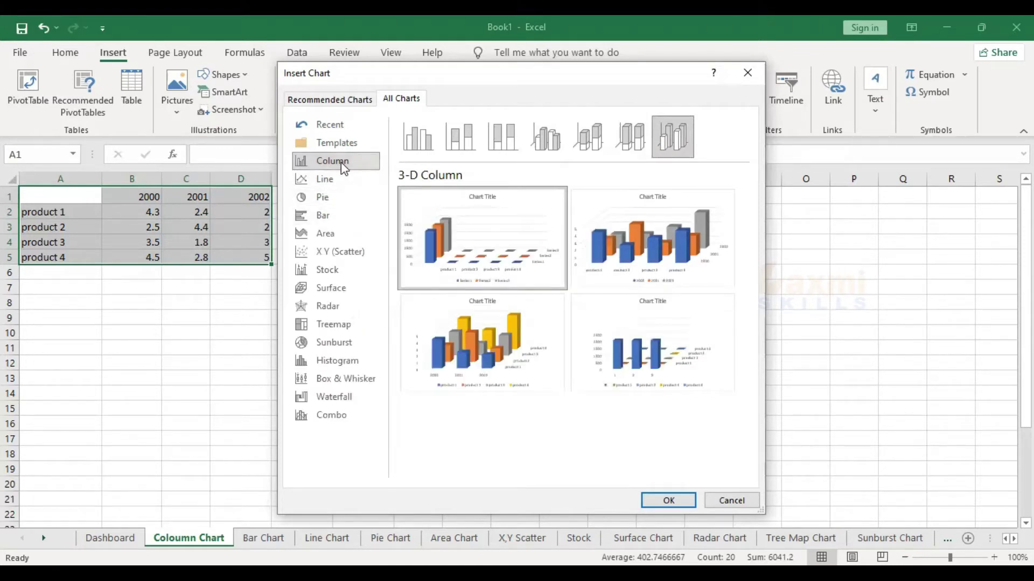
Step: Cancel Insert Chart without adding a chart, then select cells A2:B3, D1 and an empty cell
click(731, 500)
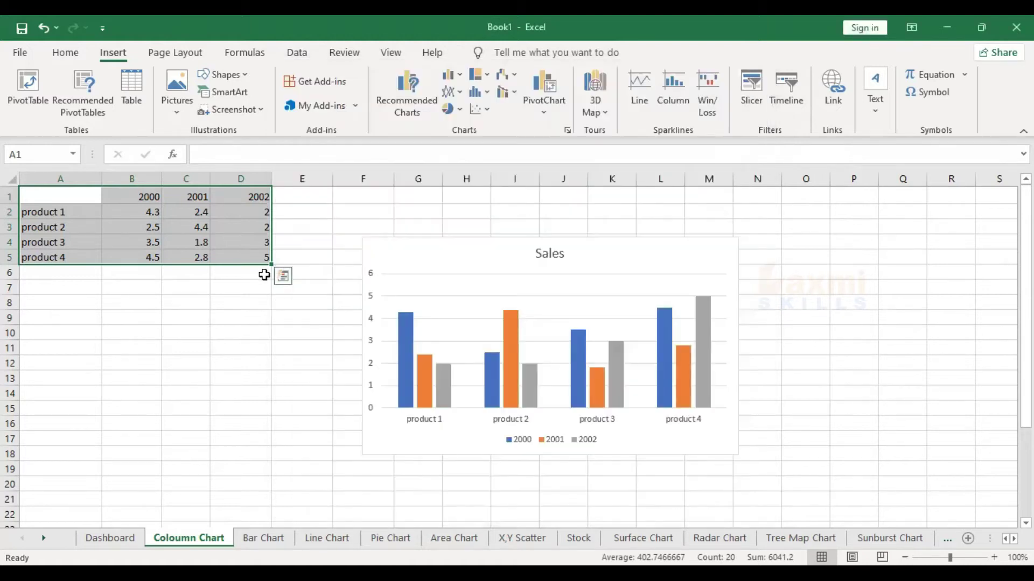
mouse_move(134, 228)
mouse_down()
mouse_move(124, 208)
mouse_move(199, 211)
mouse_up()
click(256, 198)
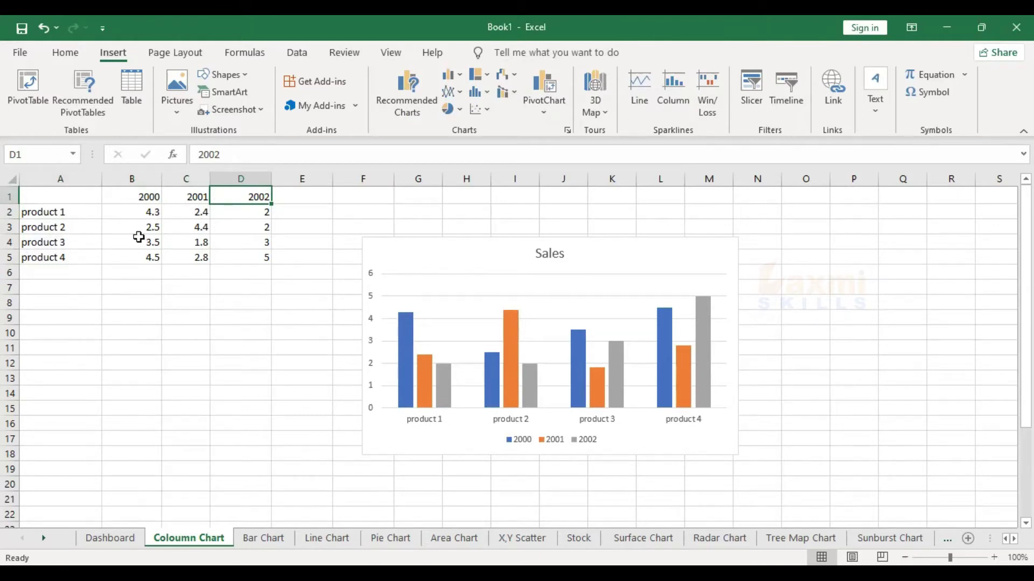
click(222, 294)
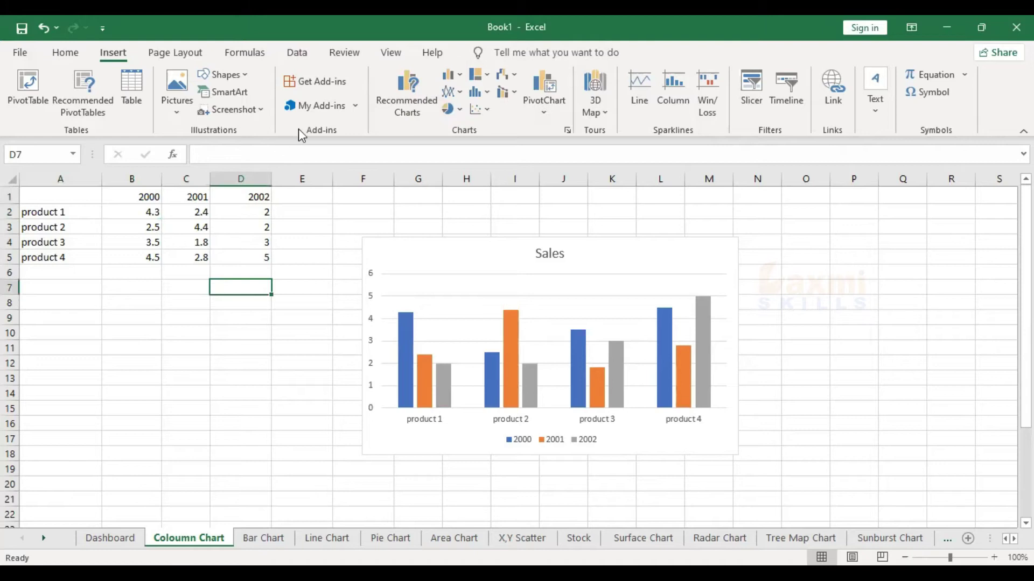
Step: Insert a blank column chart, then deselect it and select the product table A1:D5
click(460, 76)
click(462, 127)
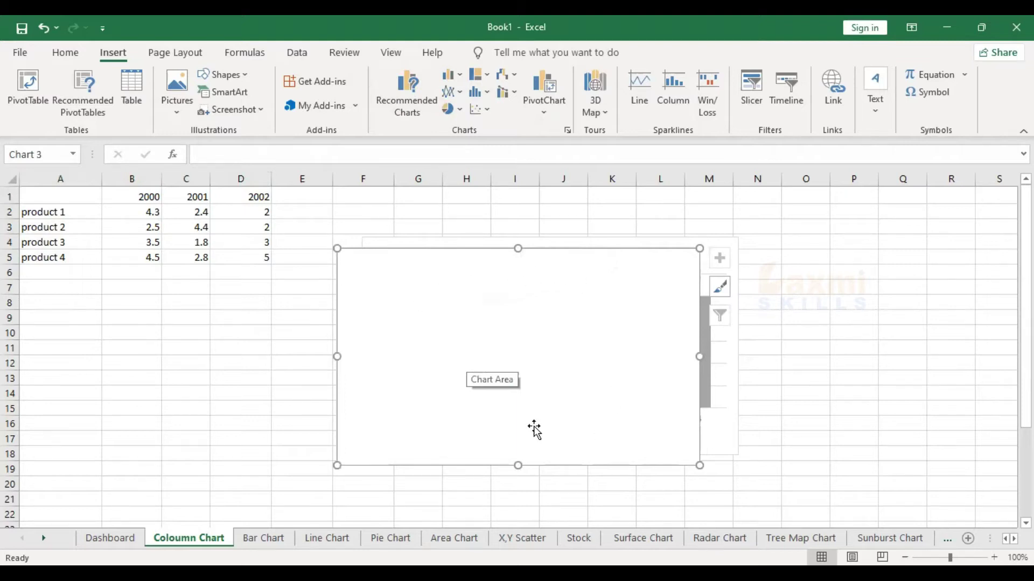
key(Escape)
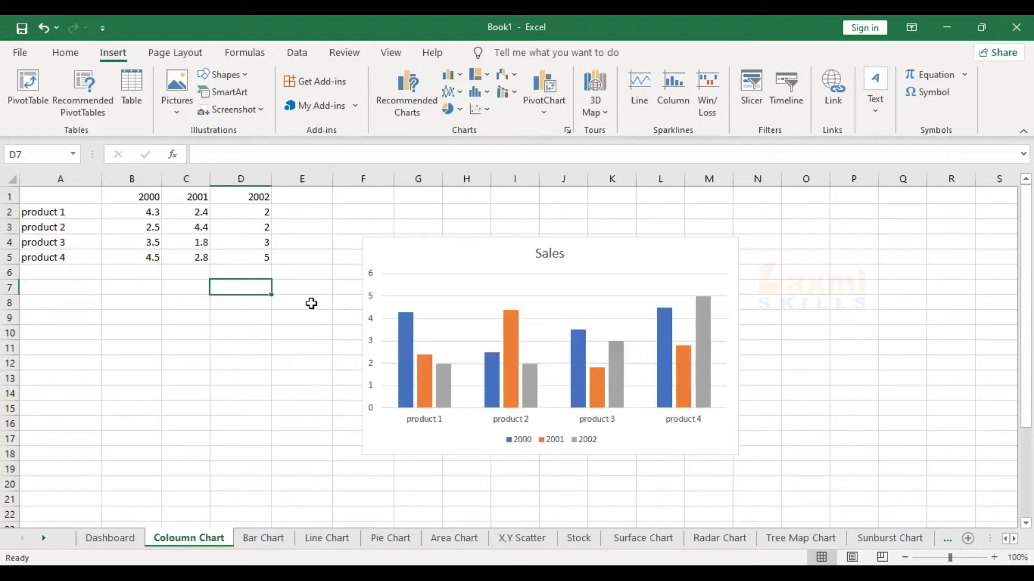
drag(87, 196, 253, 257)
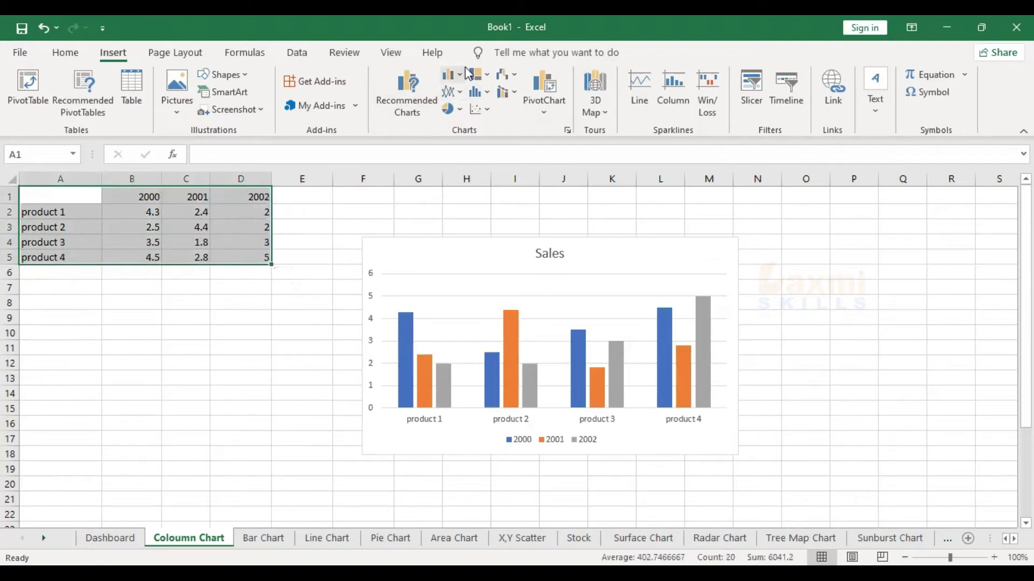
click(465, 76)
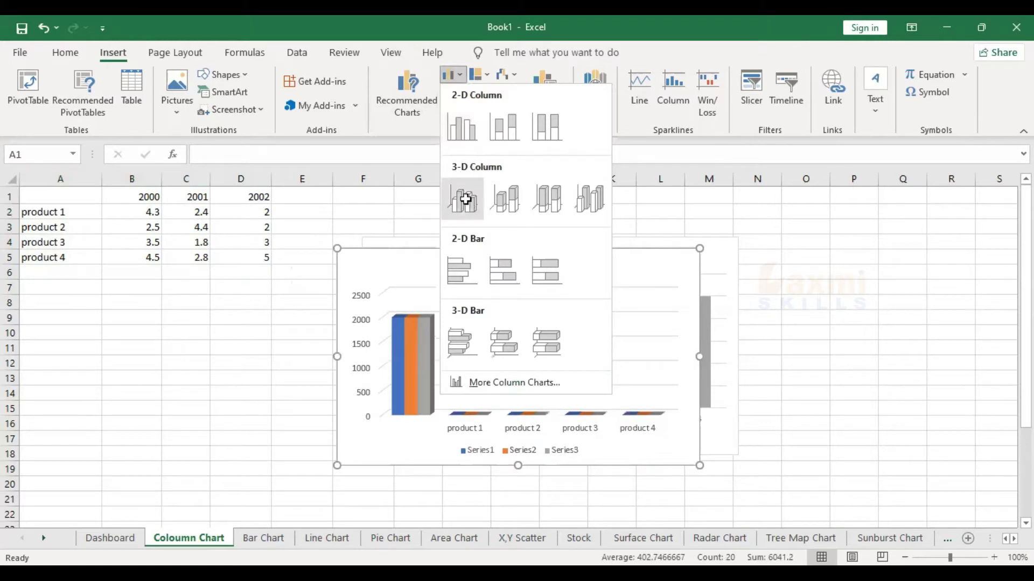
click(465, 200)
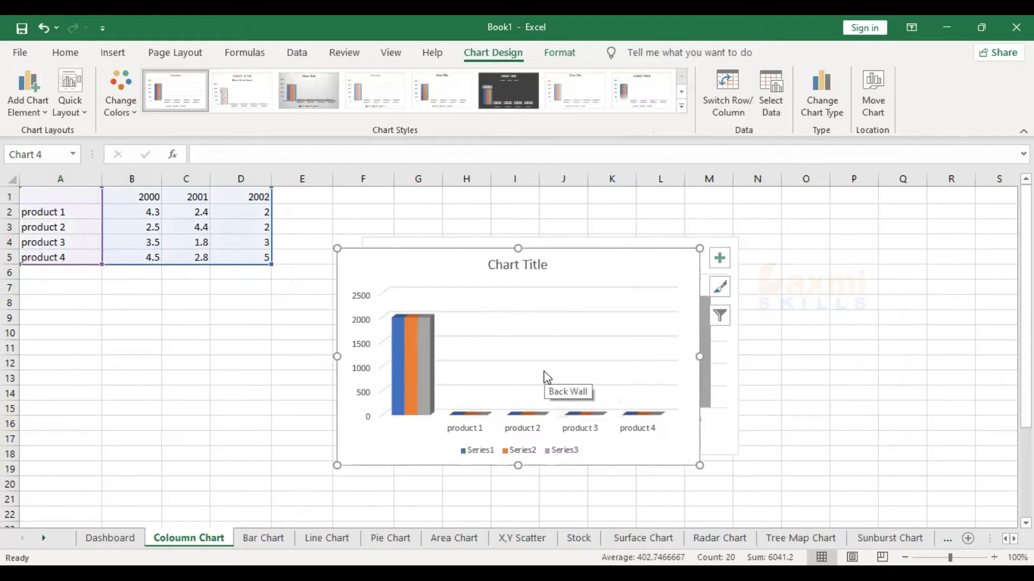
key(ctrl+z)
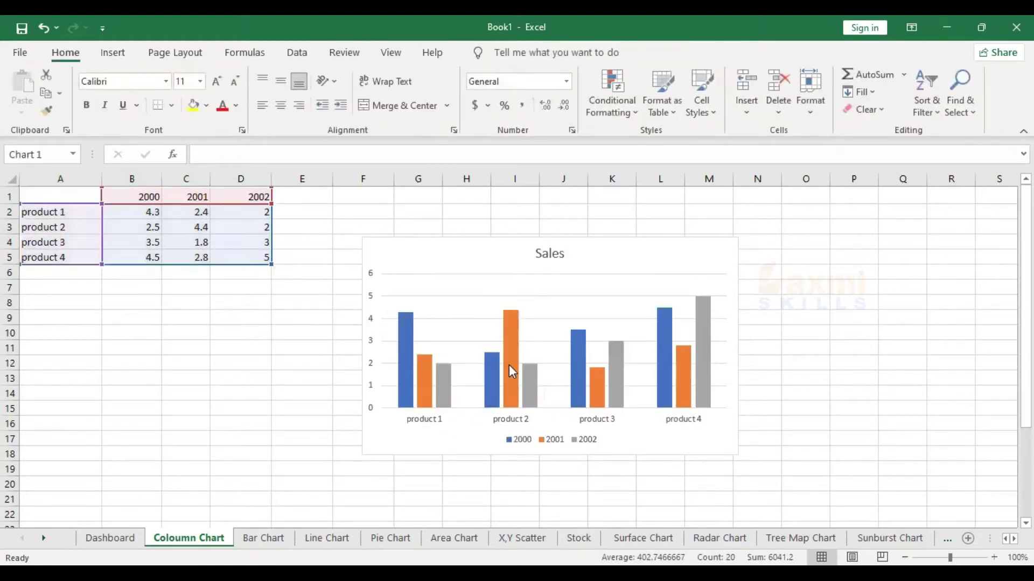
click(597, 387)
click(773, 408)
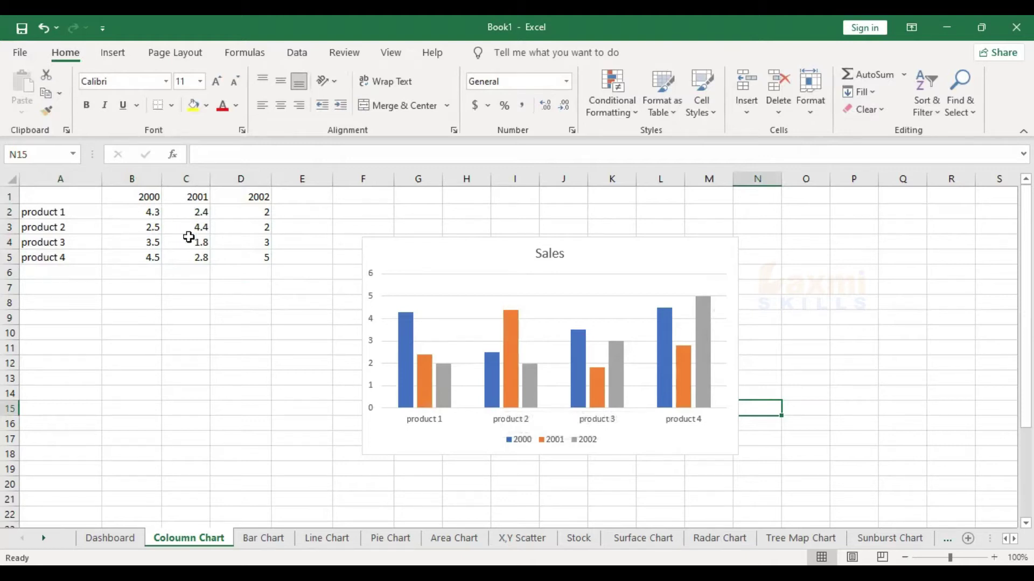
Step: Change product 3's 2001 value in C4 to 6.2
click(205, 240)
text(6.2)
key(Return)
key(Return)
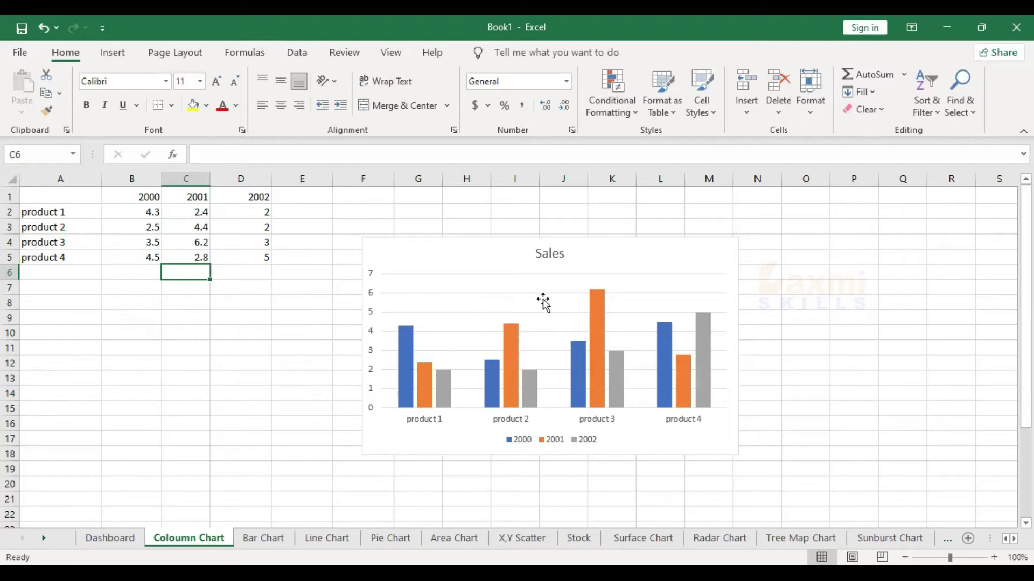
Step: Restyle the Sales chart with Style 12 from the Chart Design style gallery
click(448, 262)
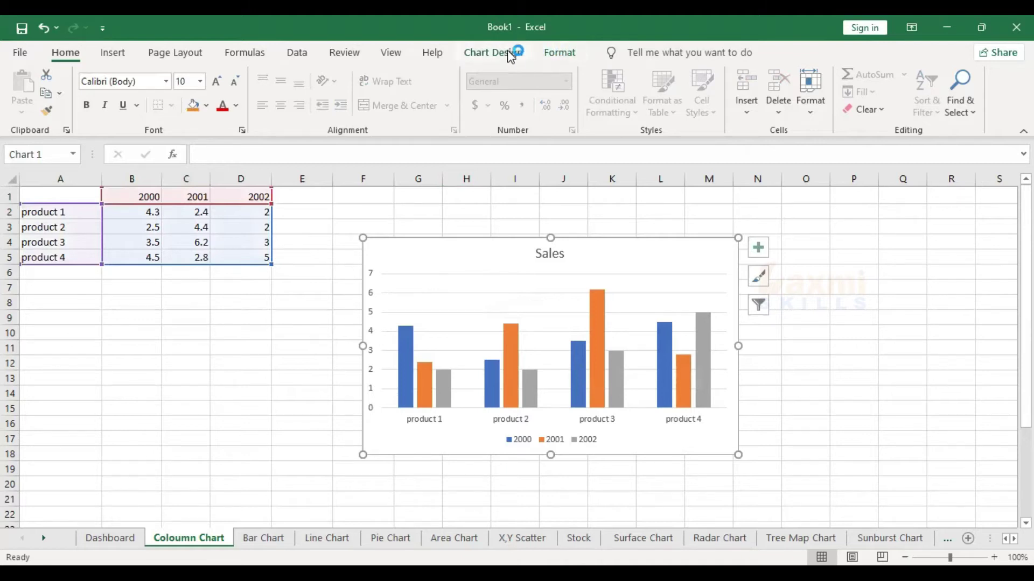
click(507, 55)
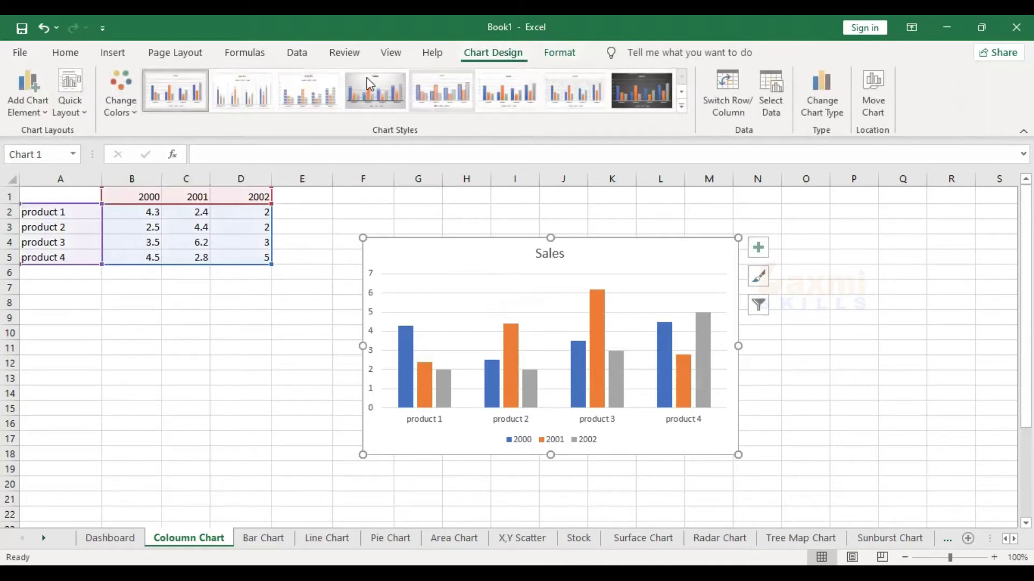
click(232, 100)
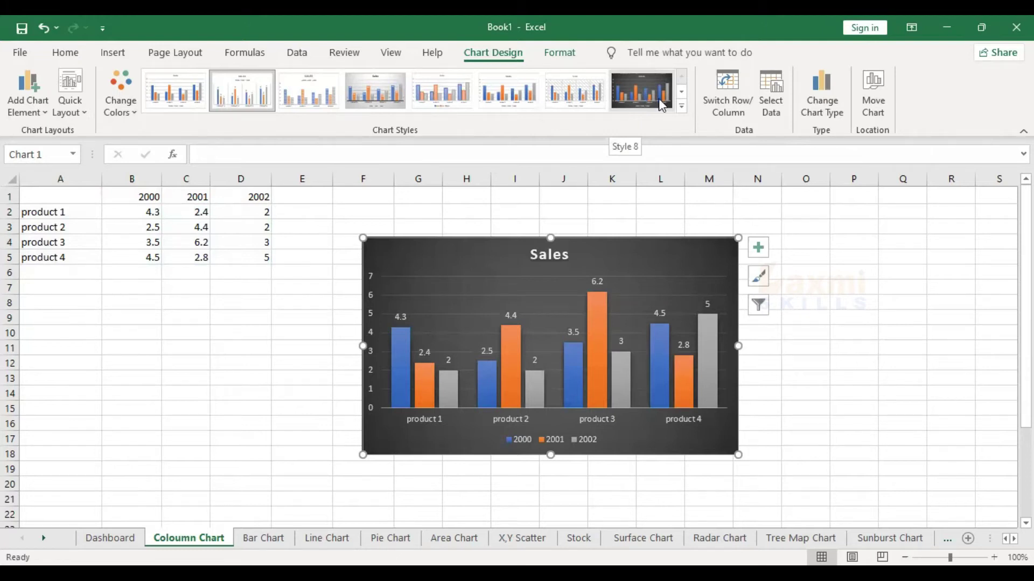
click(682, 108)
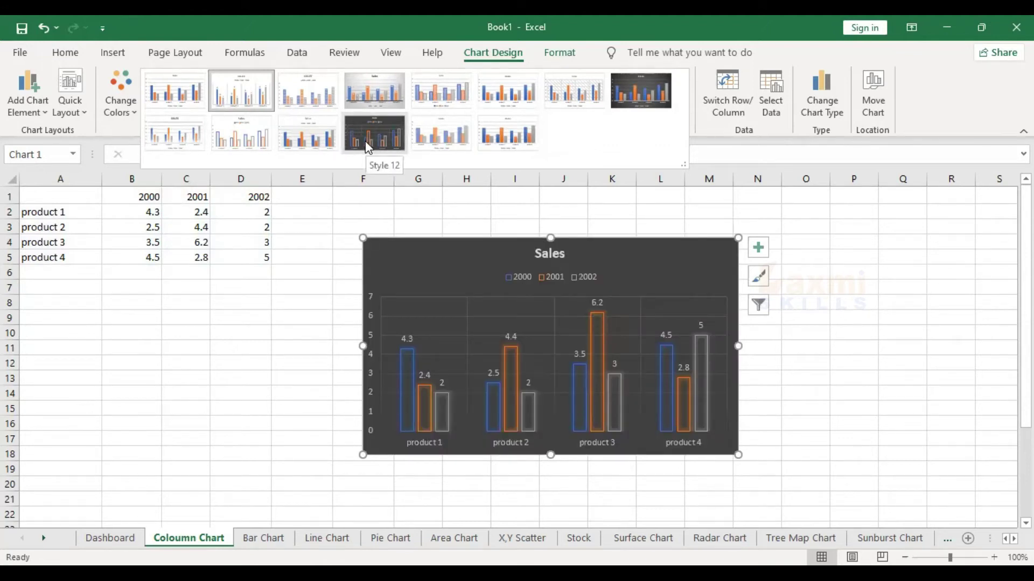
click(365, 140)
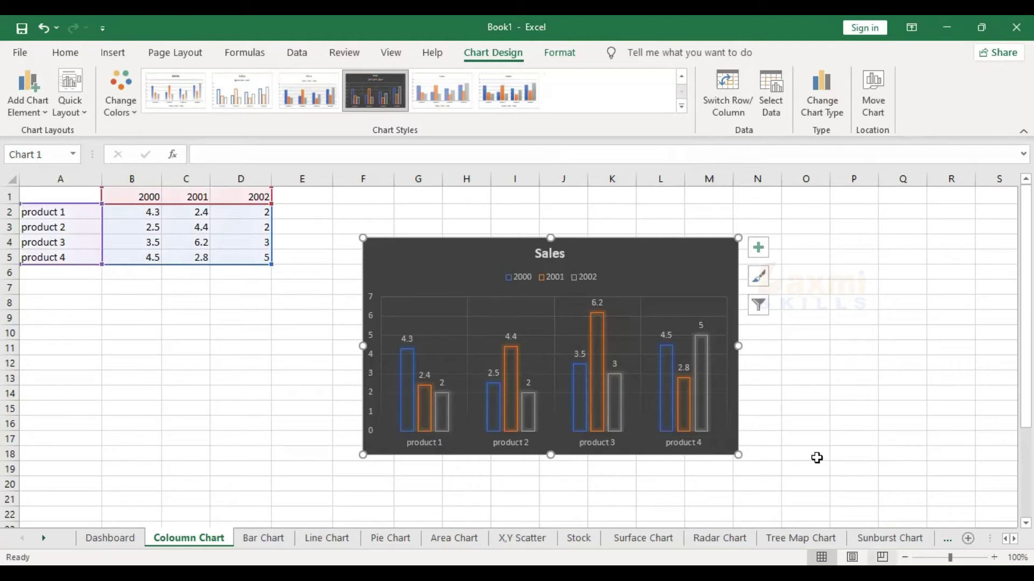
click(797, 376)
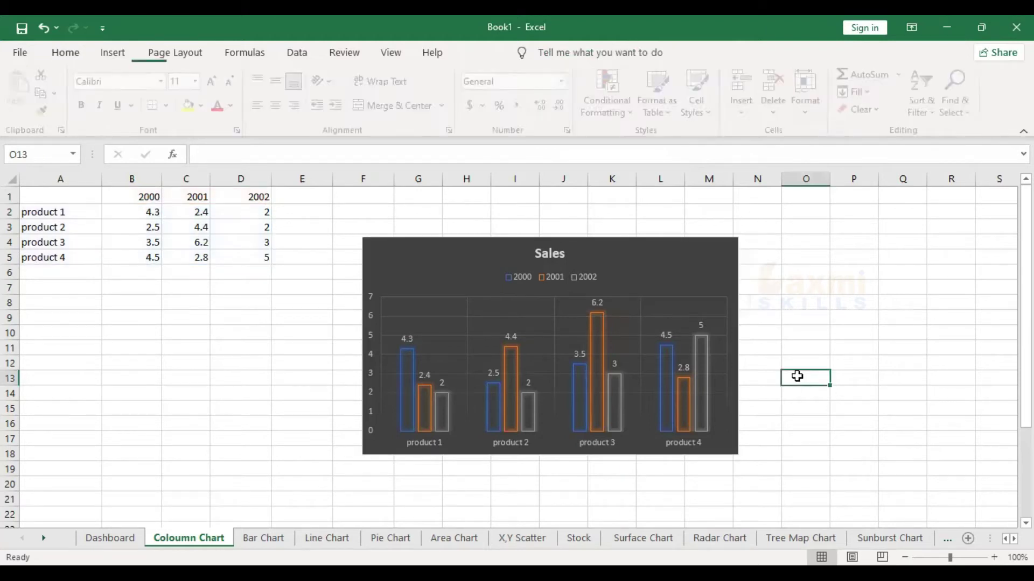
click(483, 253)
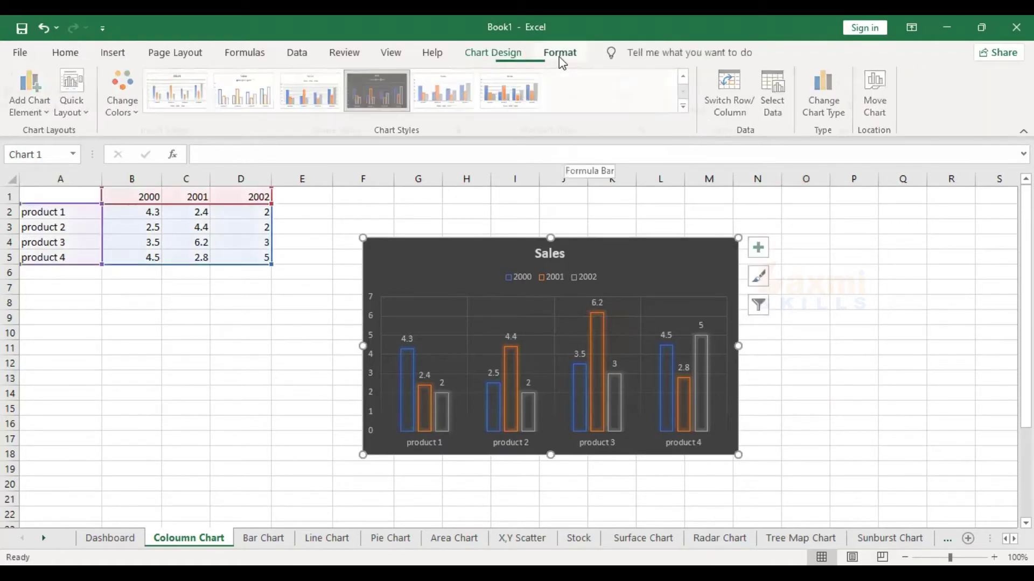
click(560, 55)
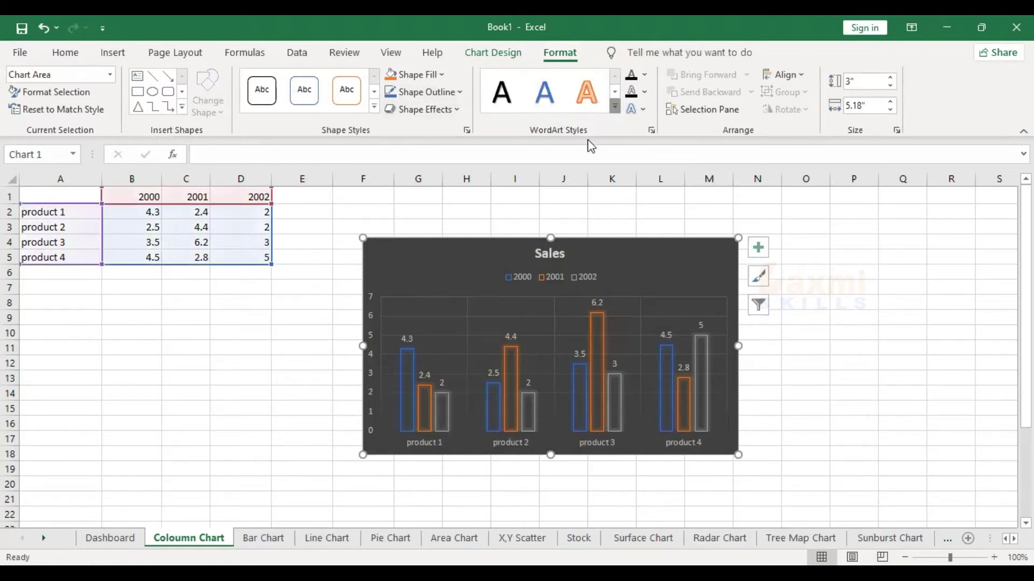
click(614, 107)
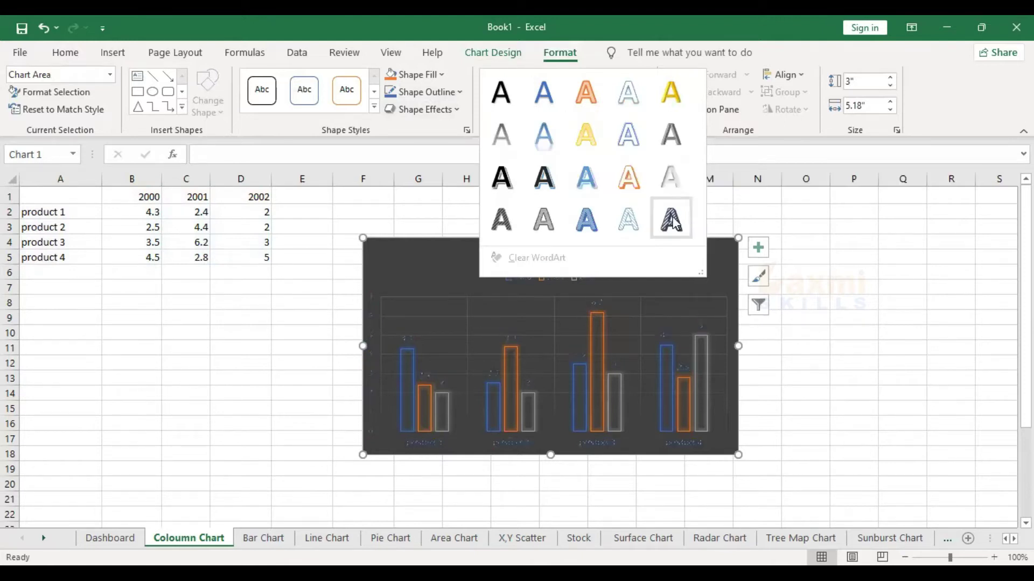
click(293, 276)
click(220, 409)
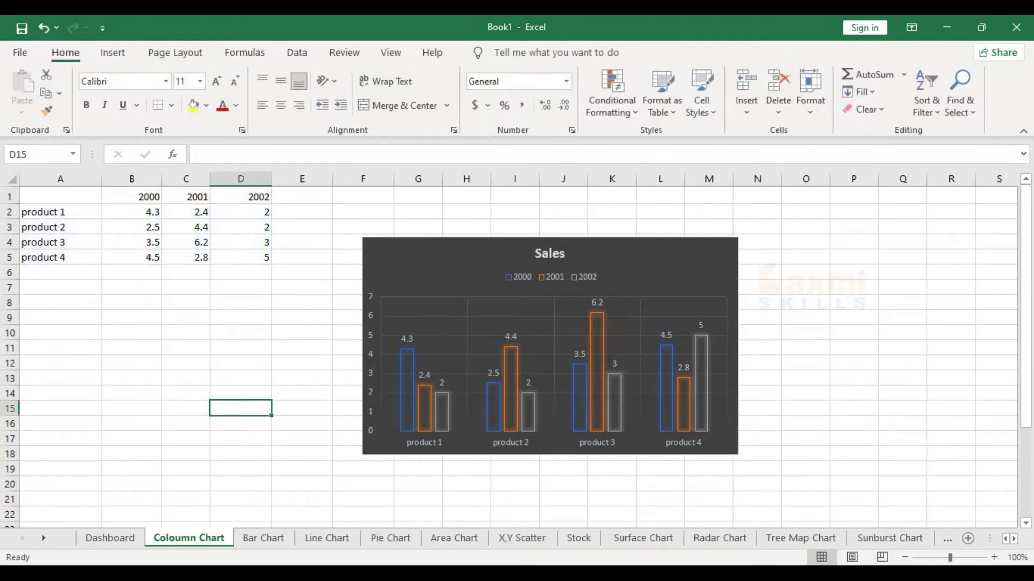
Step: Go to the Bar Chart sheet and select the Series 1 header in B1
click(272, 539)
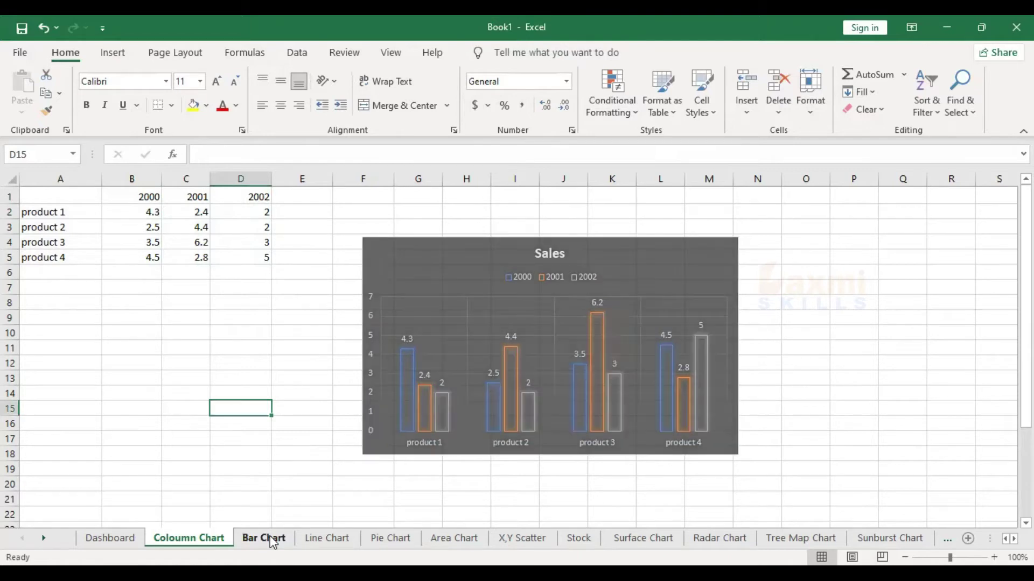
click(119, 52)
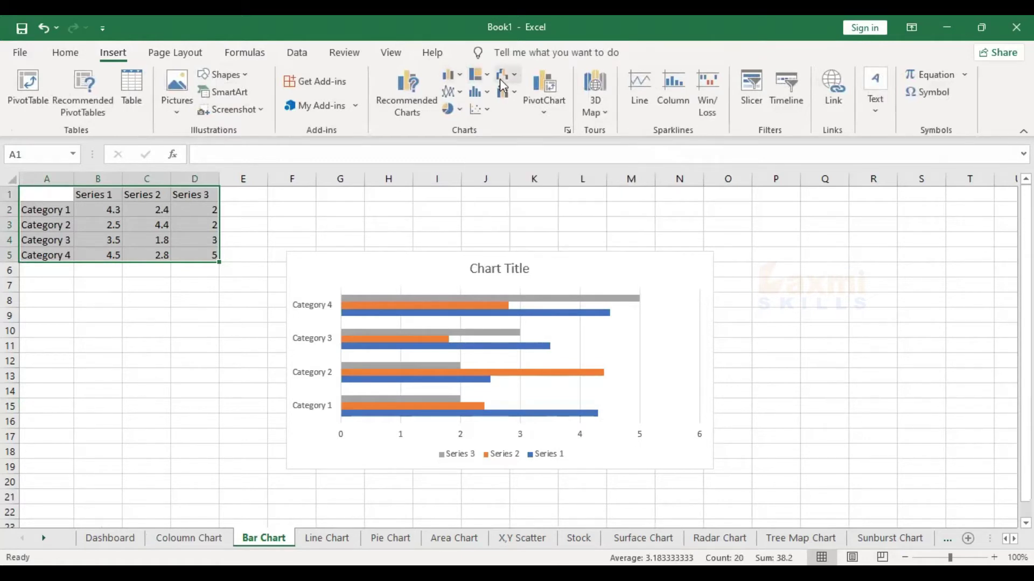
click(451, 75)
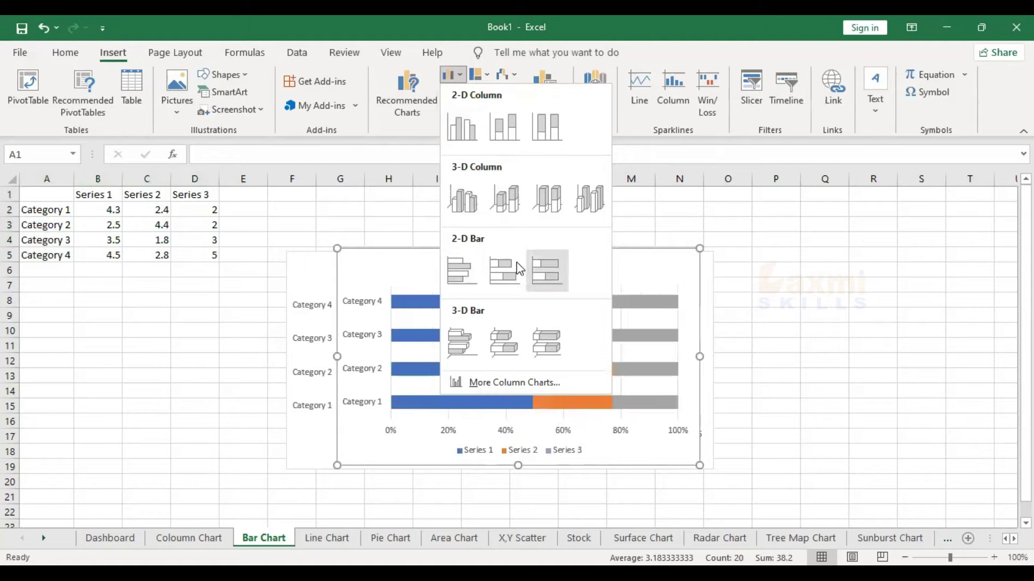
click(268, 274)
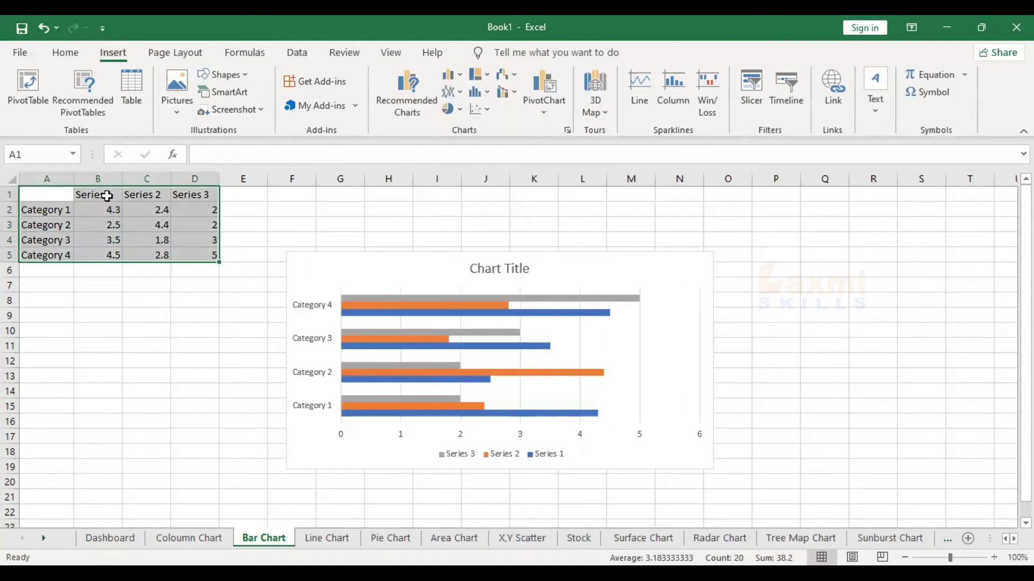
click(108, 196)
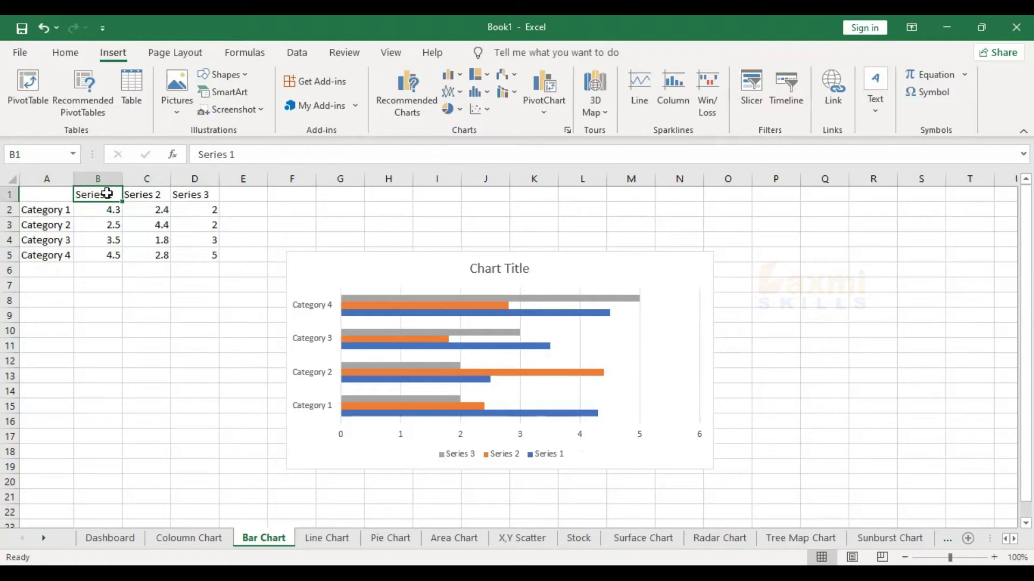
Step: Rename the series headers in B1:D1 to jan, feb and march
text(2)
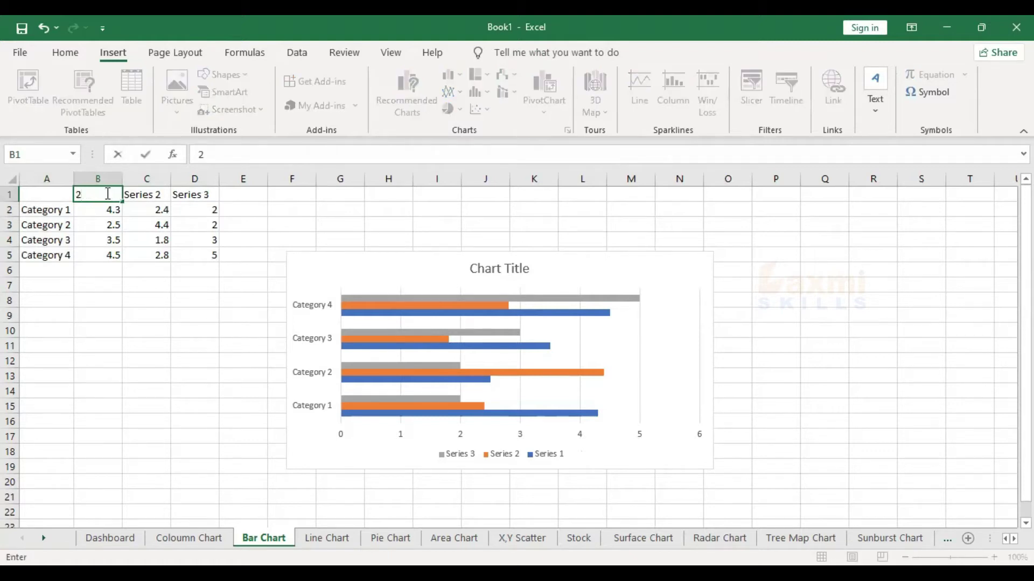
key(BackSpace)
text(jan)
key(Tab)
text(feb)
key(Tab)
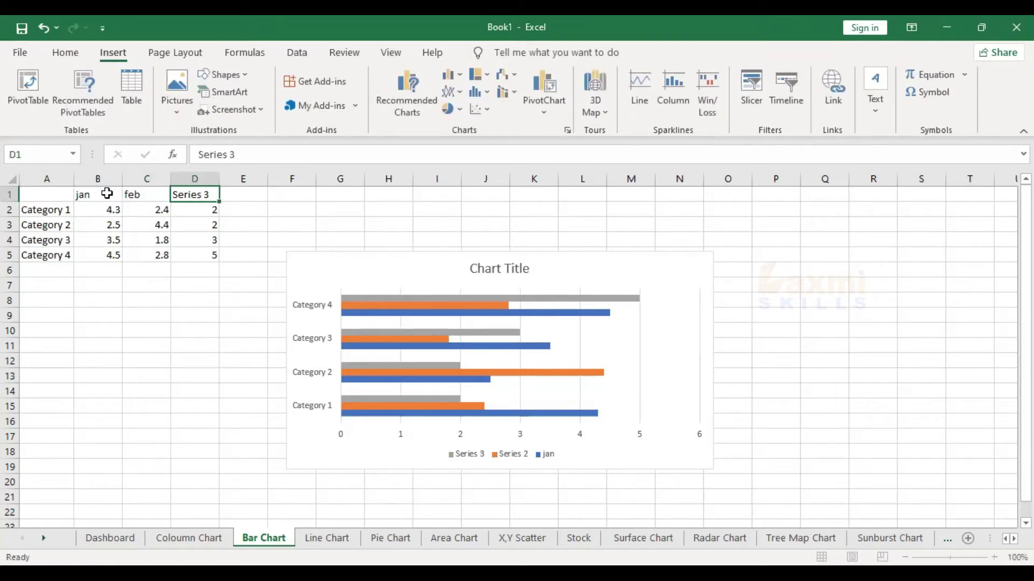
text(march)
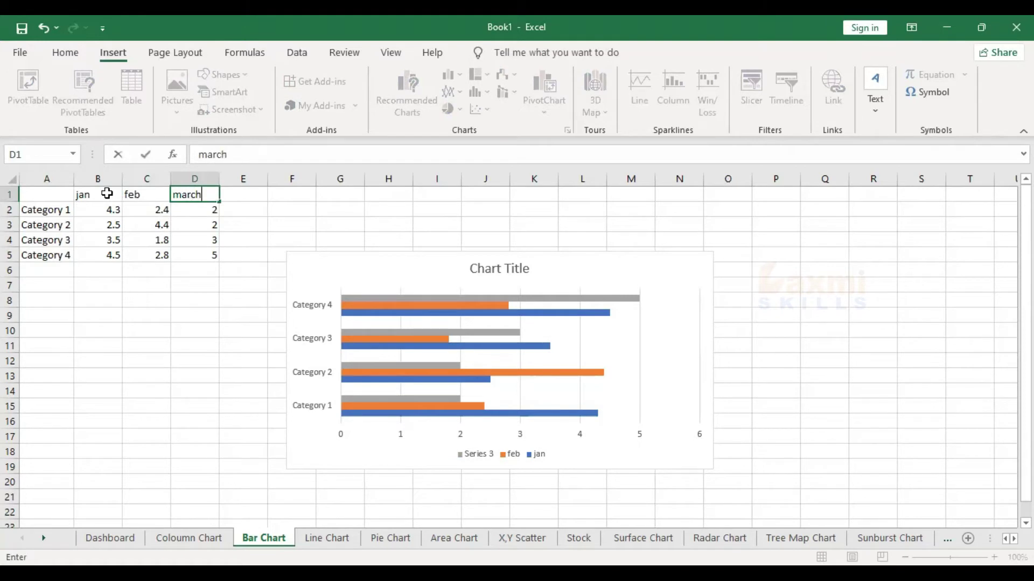
key(Return)
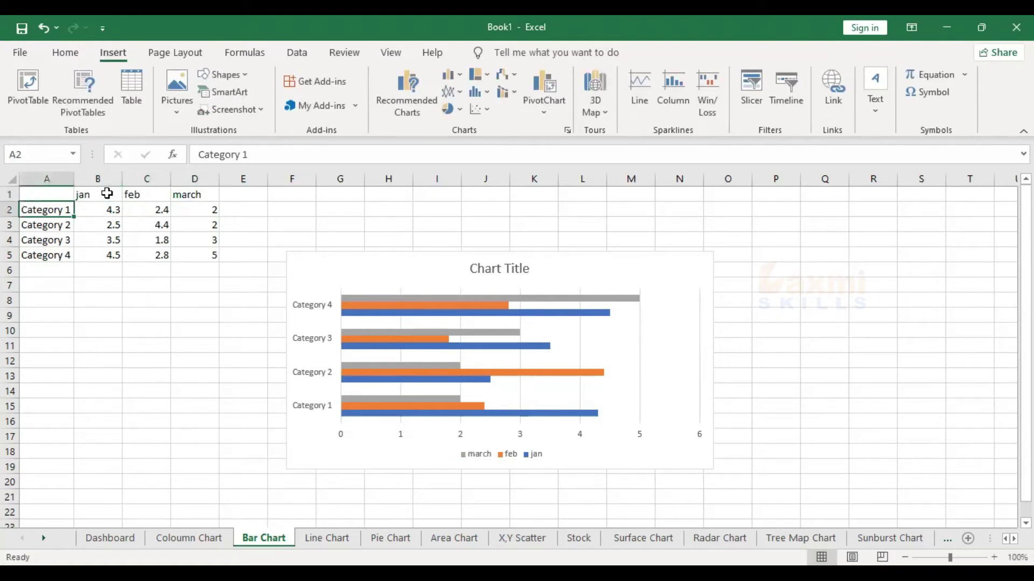
Step: Enter the categories cinthol, mediix, ayush and mysore in A2:A5
text(cinthol)
key(Return)
text(mediix)
key(Return)
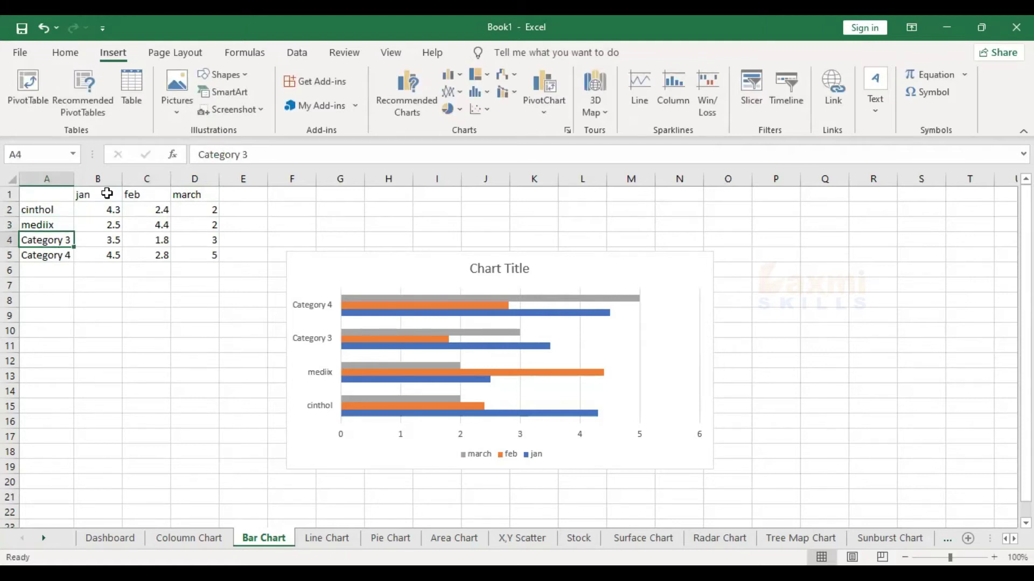
text(ayush)
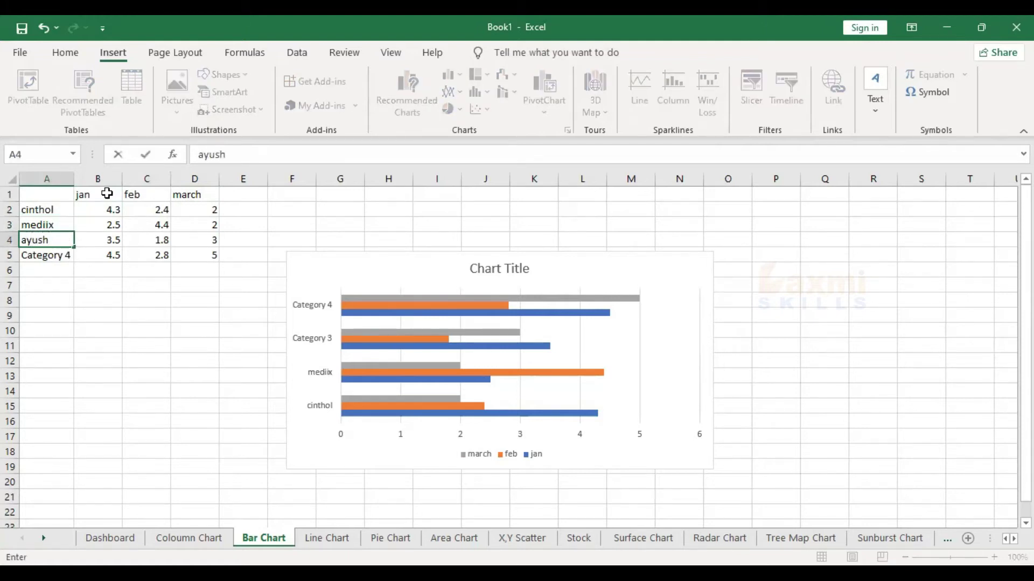
key(Return)
text(mysore)
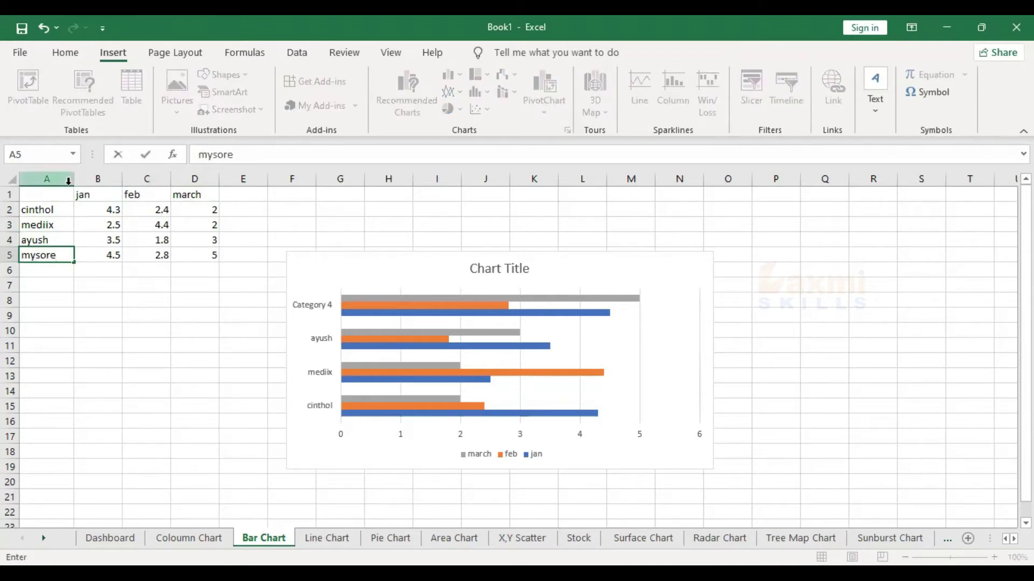
key(Tab)
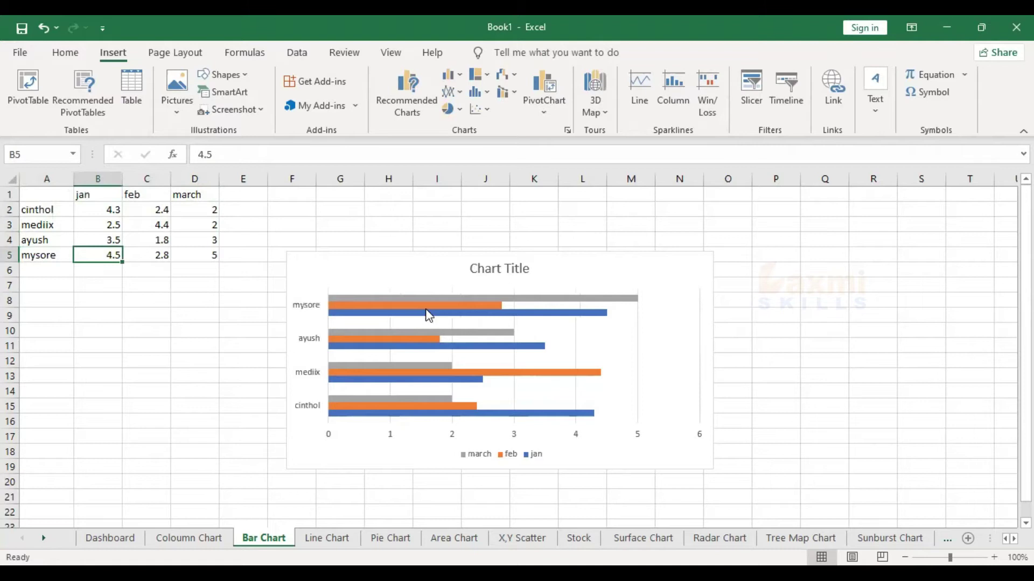
Step: Replace the bar chart's placeholder title with 'Sales of 2021'
click(489, 267)
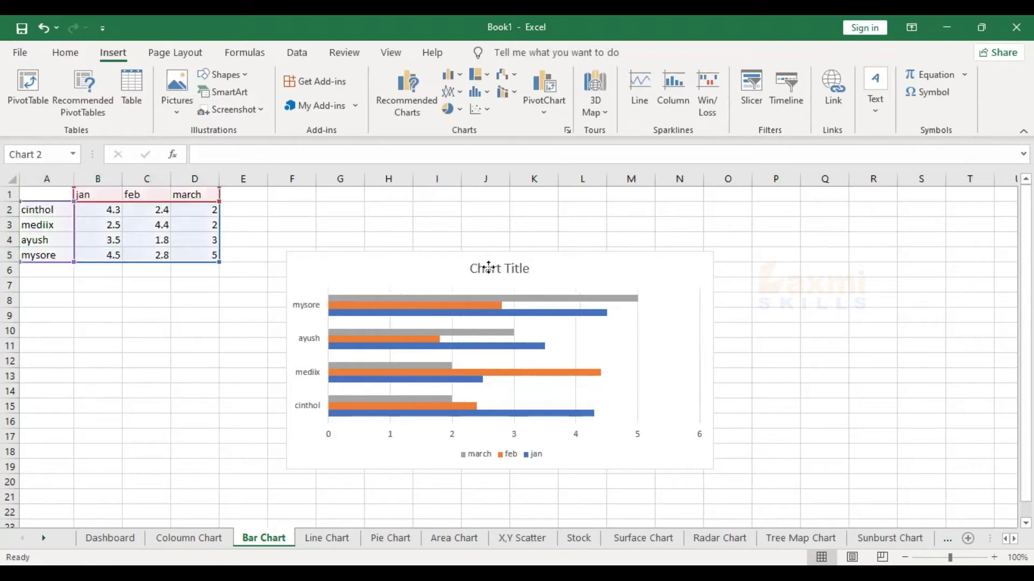
click(488, 267)
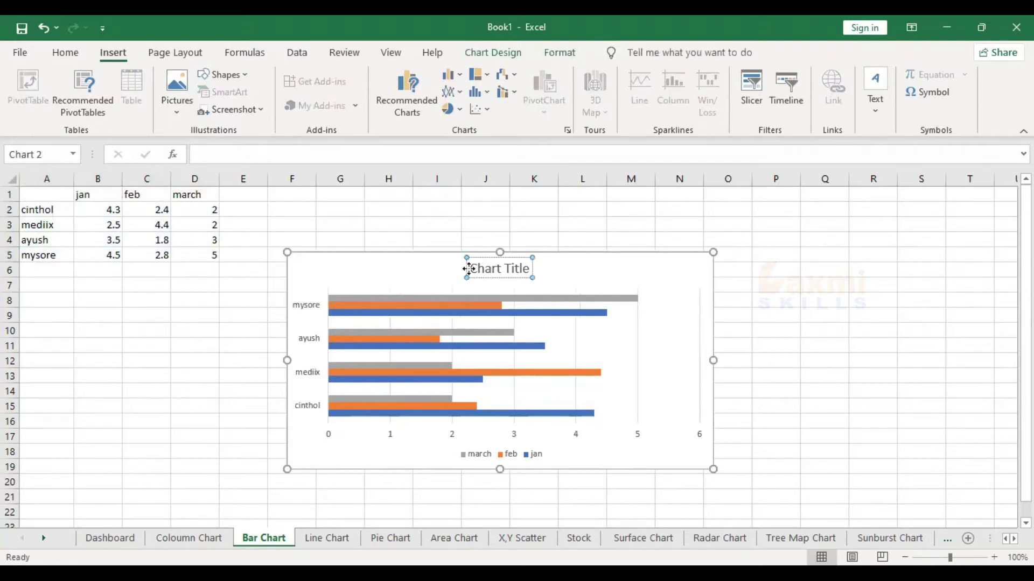
triple_click(519, 268)
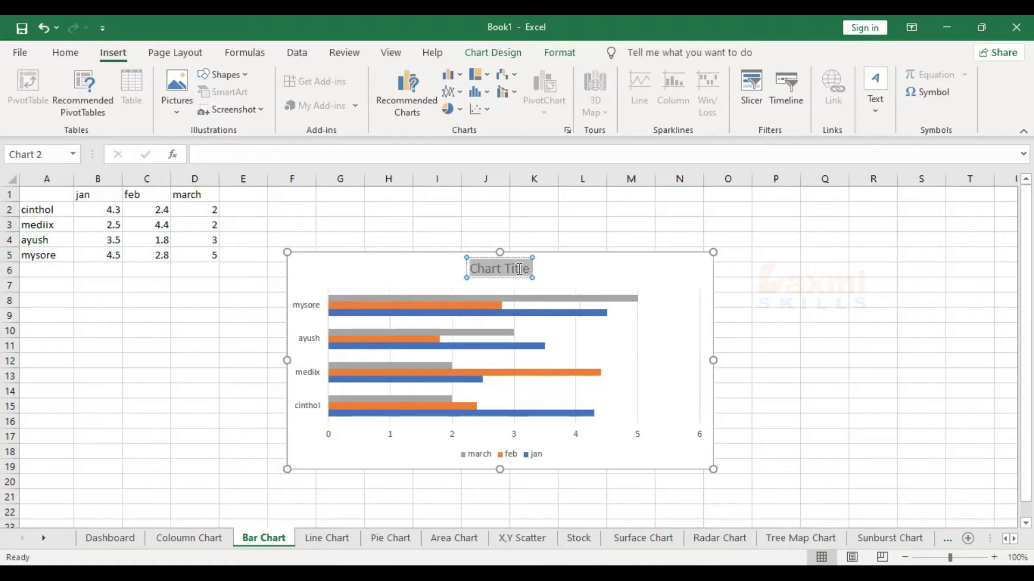
text(Sales)
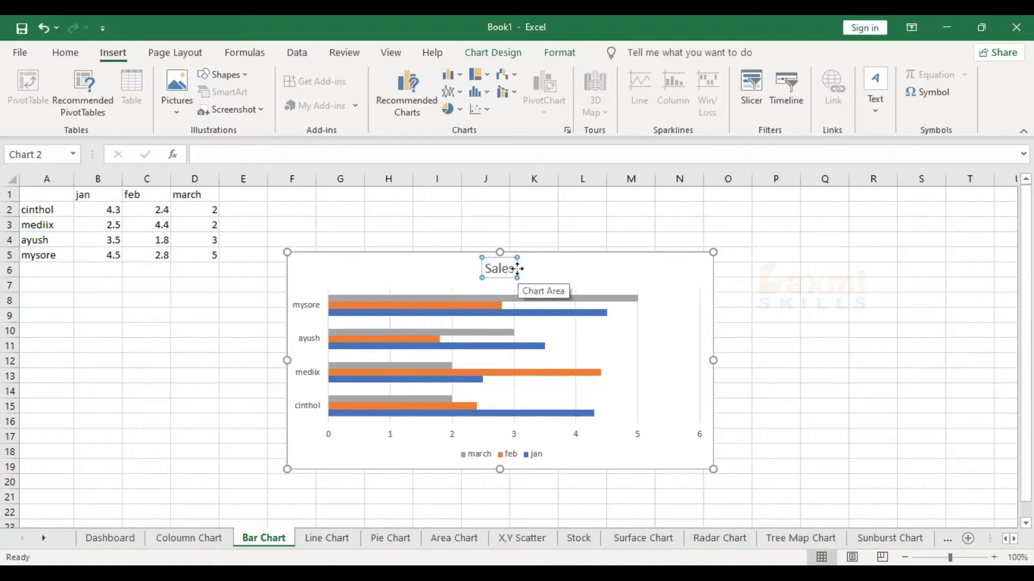
text( of)
text( 1d21)
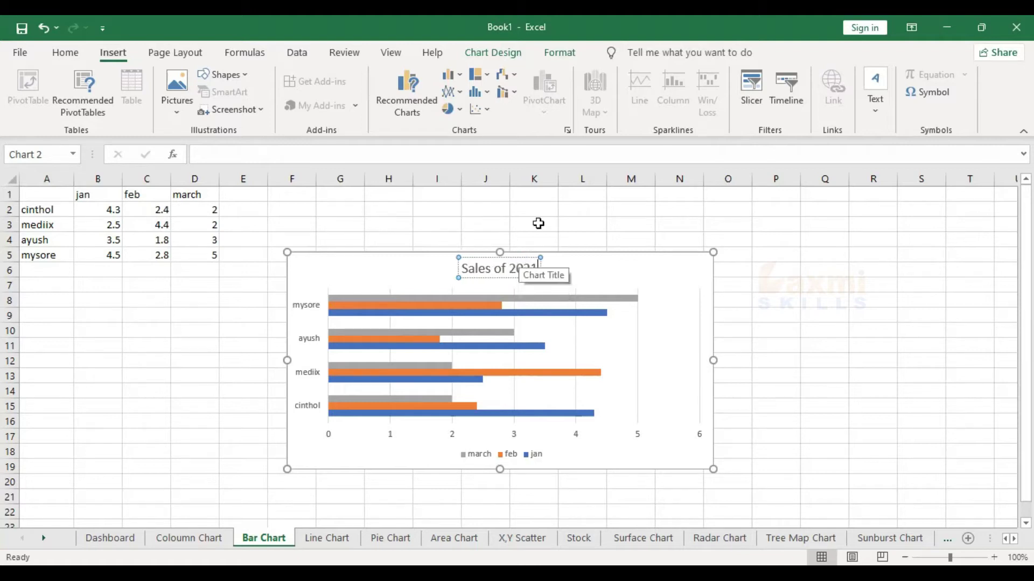
click(538, 224)
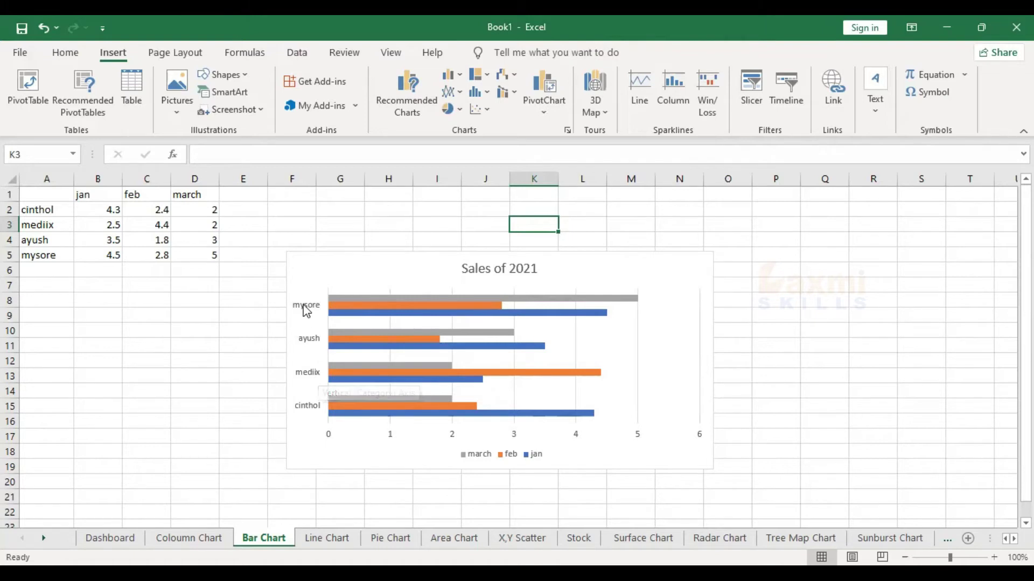
Step: Enter march values 3.2, 2.3, 4.5 and 6.2 for cinthol, mediix, ayush and mysore in D2:D5
click(203, 207)
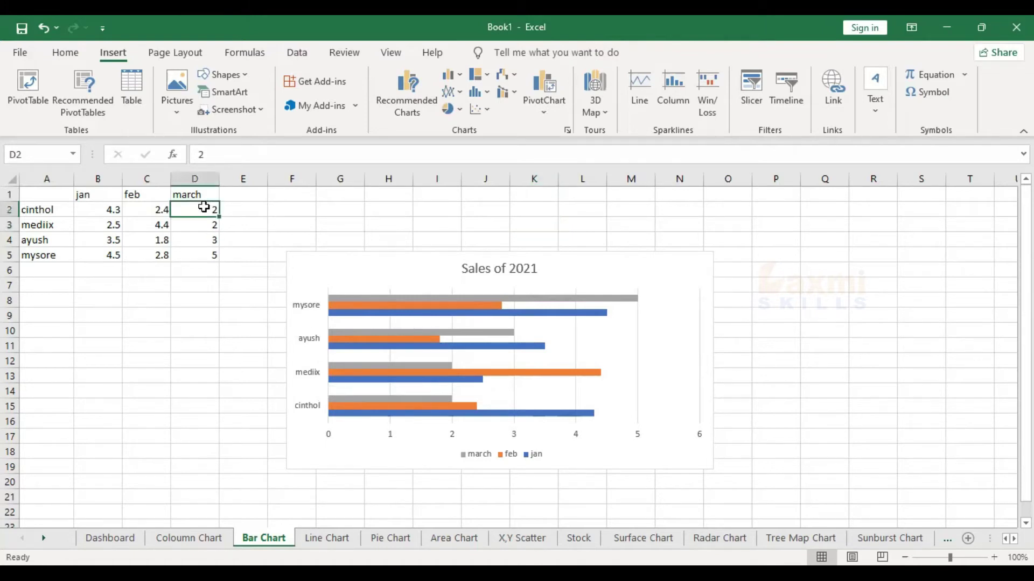
text(3.)
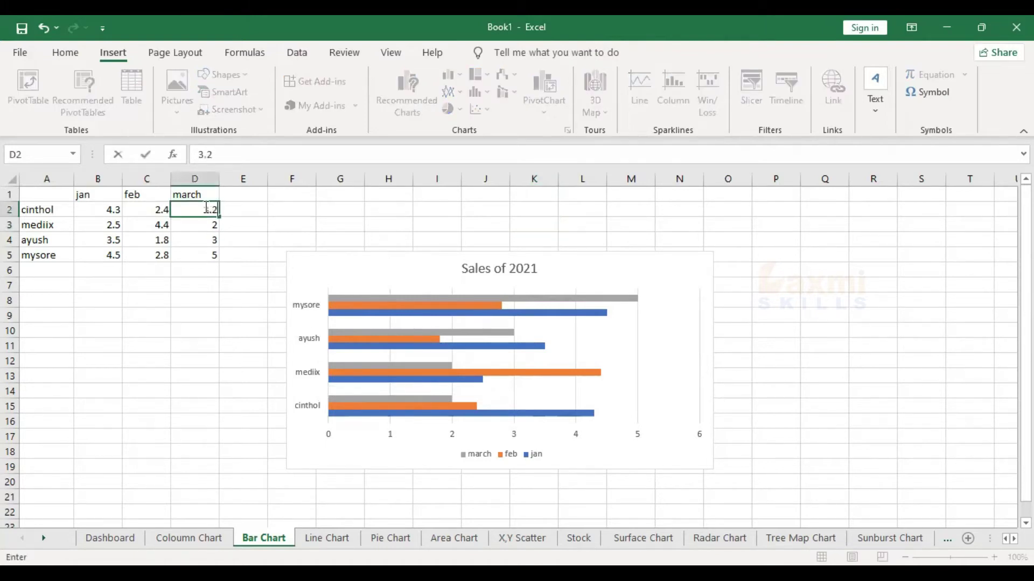
key(Return)
text(2)
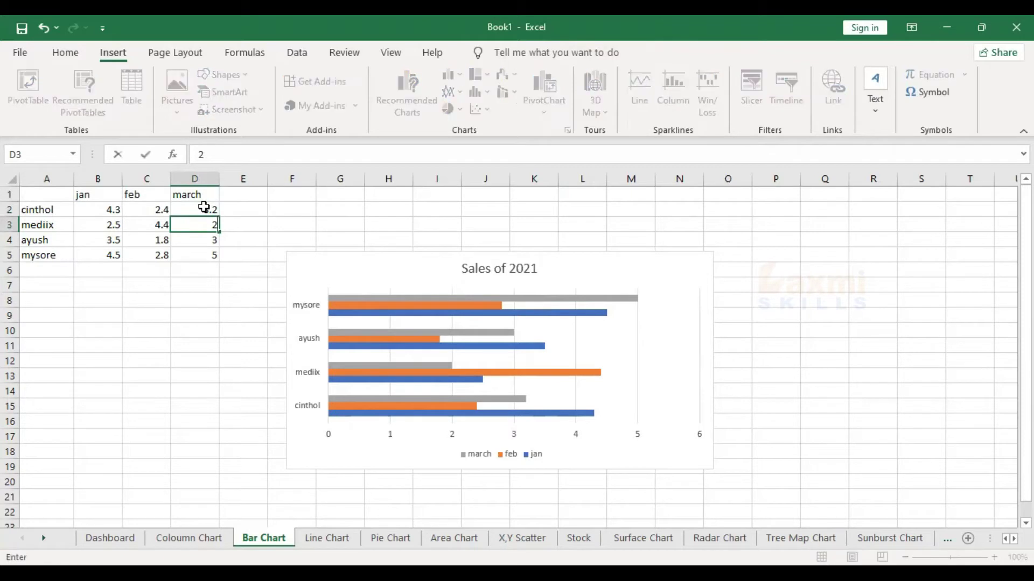
key(Return)
text(4.5)
key(Return)
text(6.2)
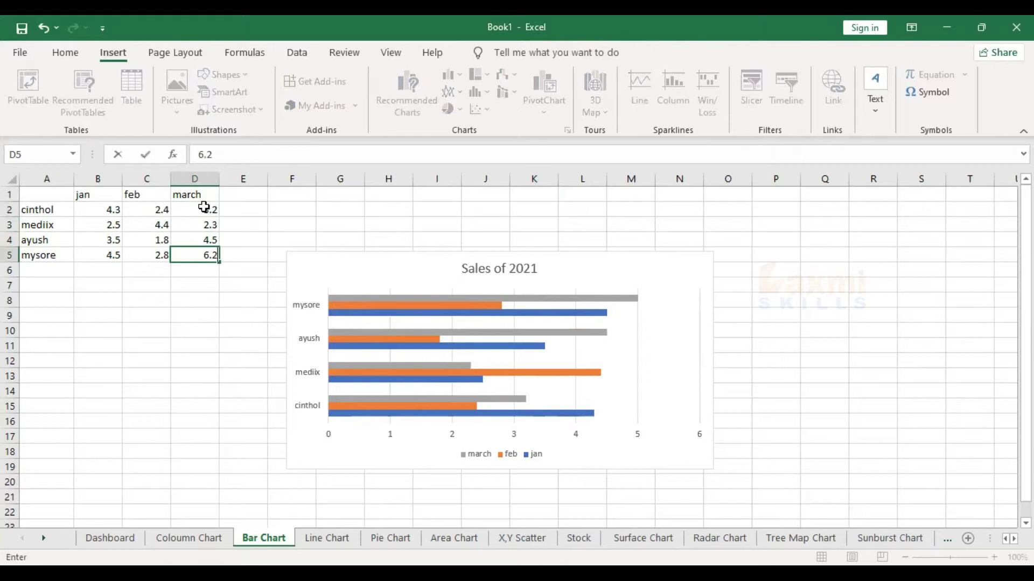
key(Return)
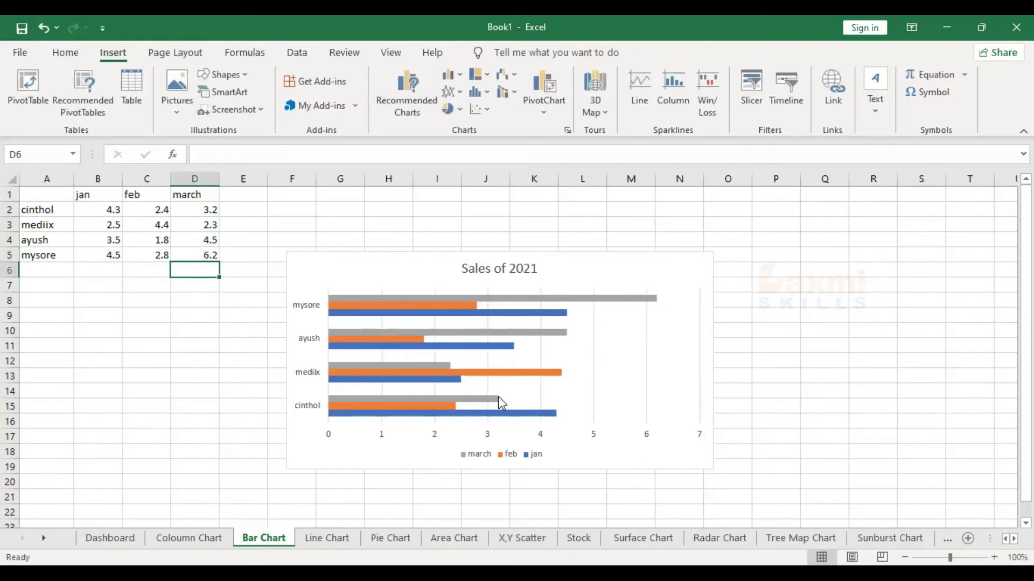
Step: Apply the dark style from the Chart Styles gallery to the Sales of 2021 bar chart
click(571, 279)
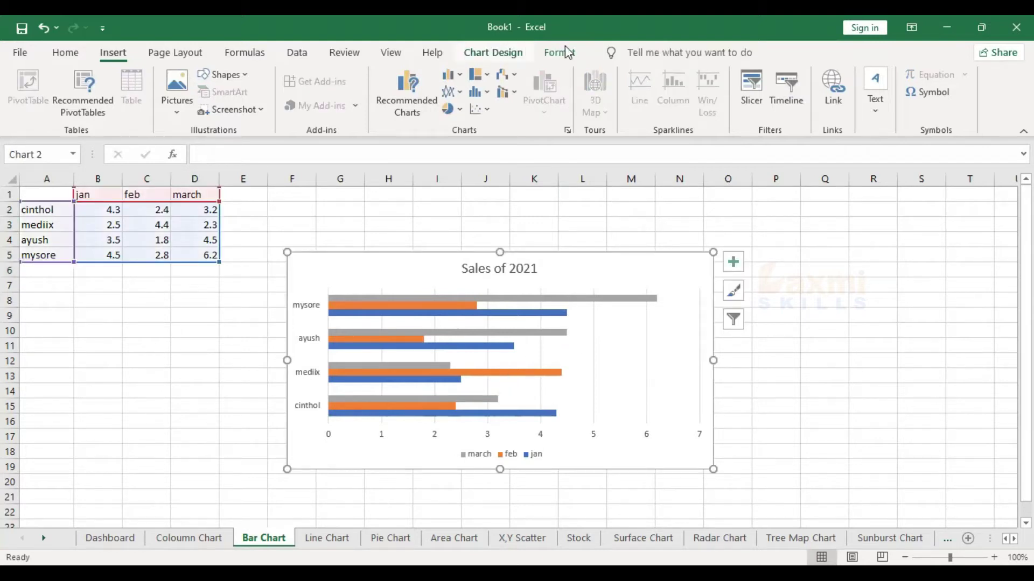
click(563, 52)
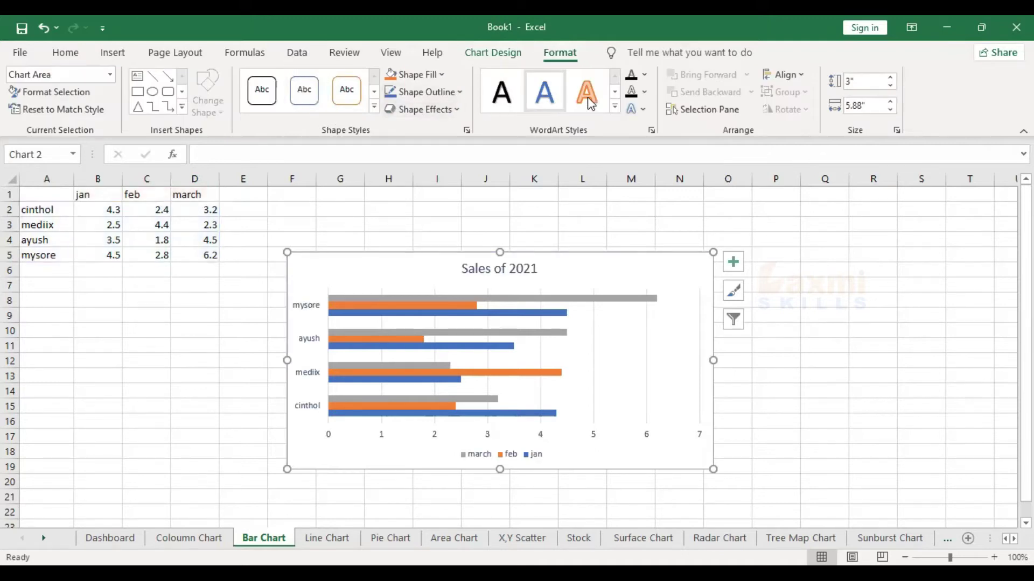
click(494, 52)
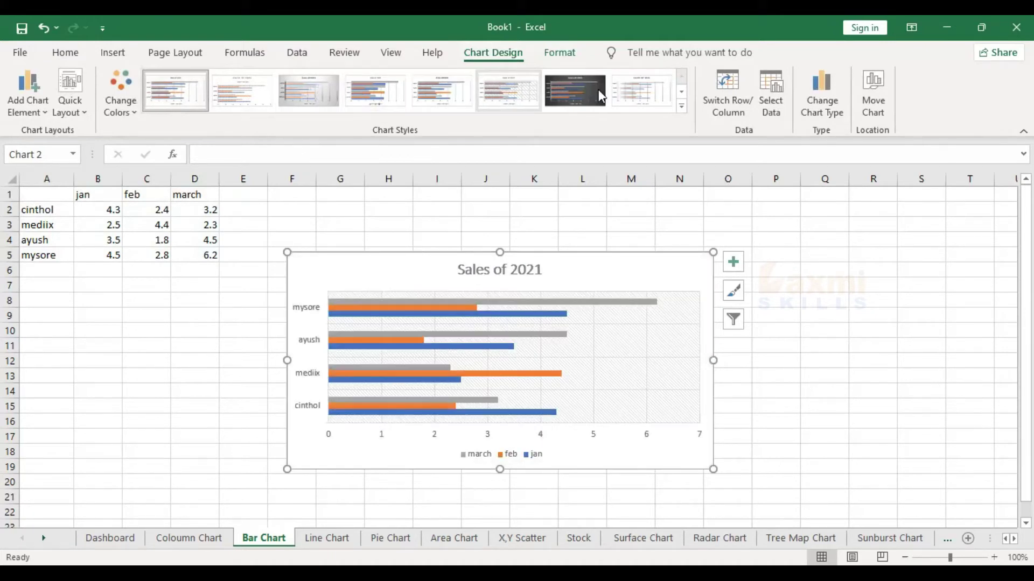
click(681, 108)
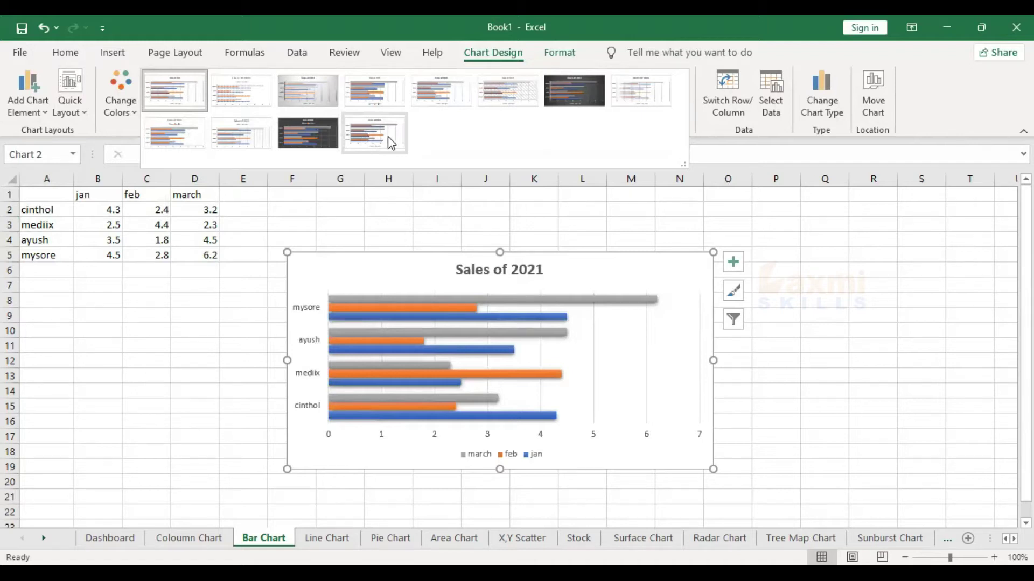
click(554, 89)
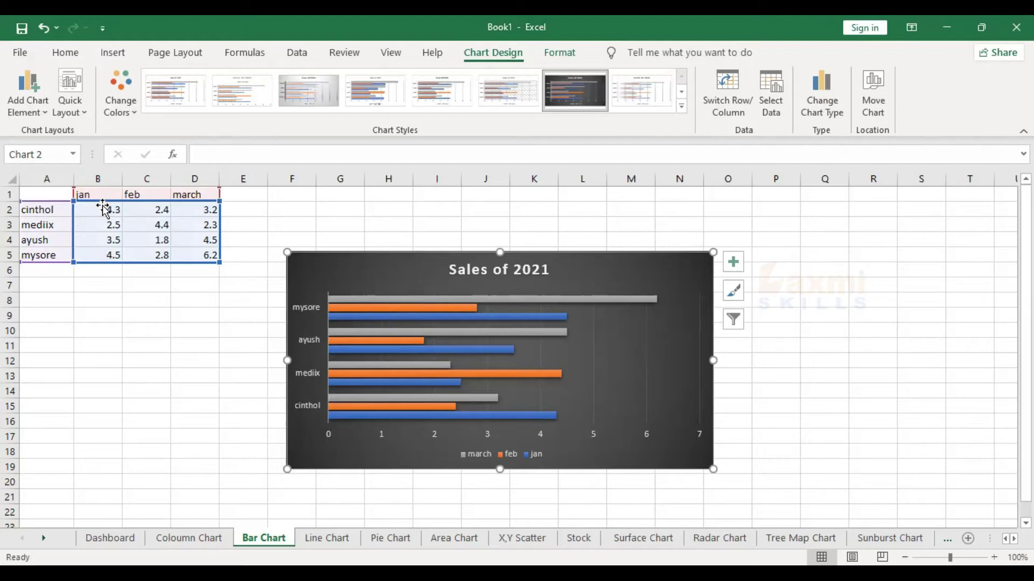
Step: Look through the Line Chart, Coloumn Chart and Bar Chart sheets, finishing on Line Chart
click(337, 540)
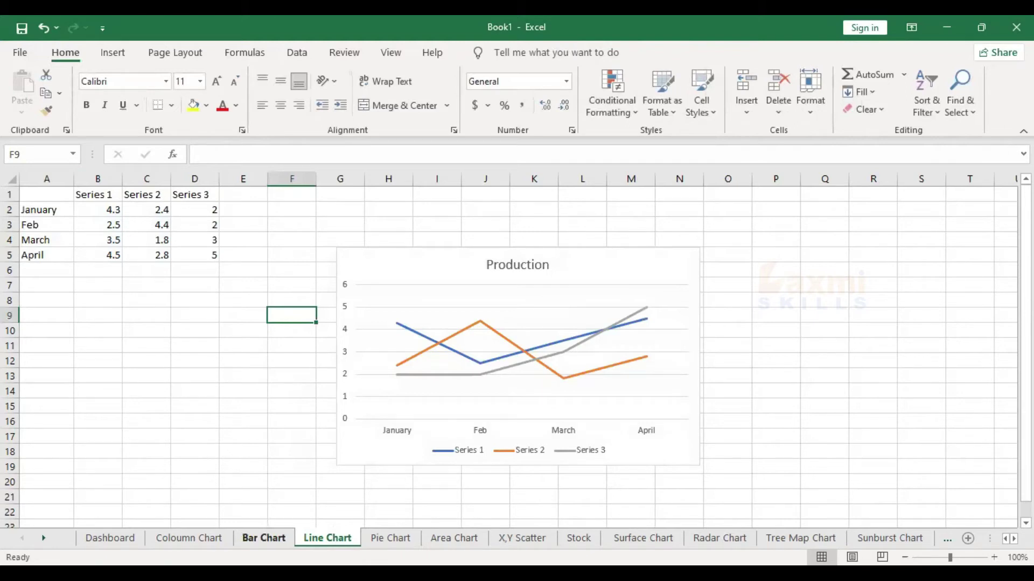
click(193, 538)
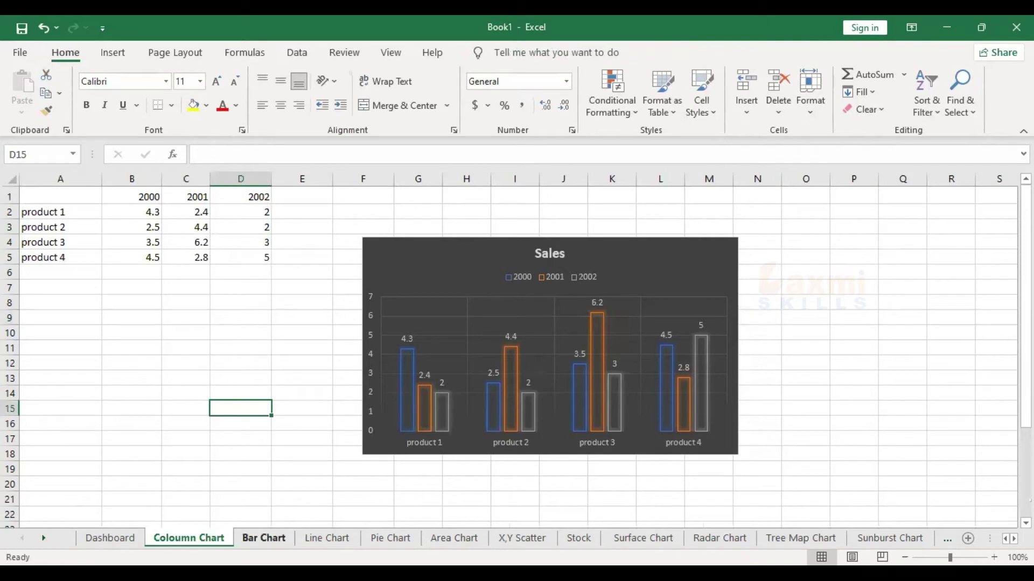
click(251, 540)
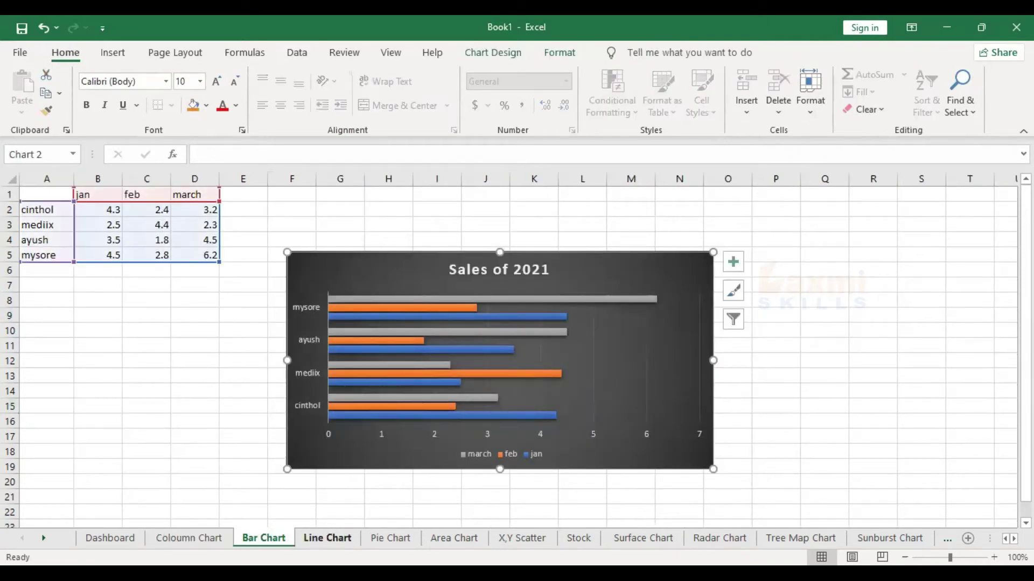
click(327, 538)
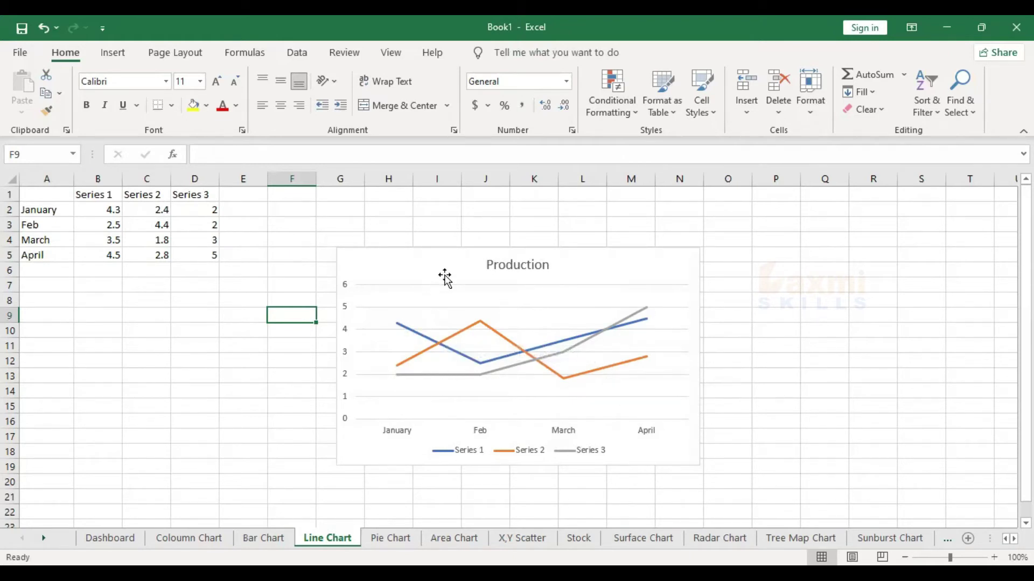
click(240, 300)
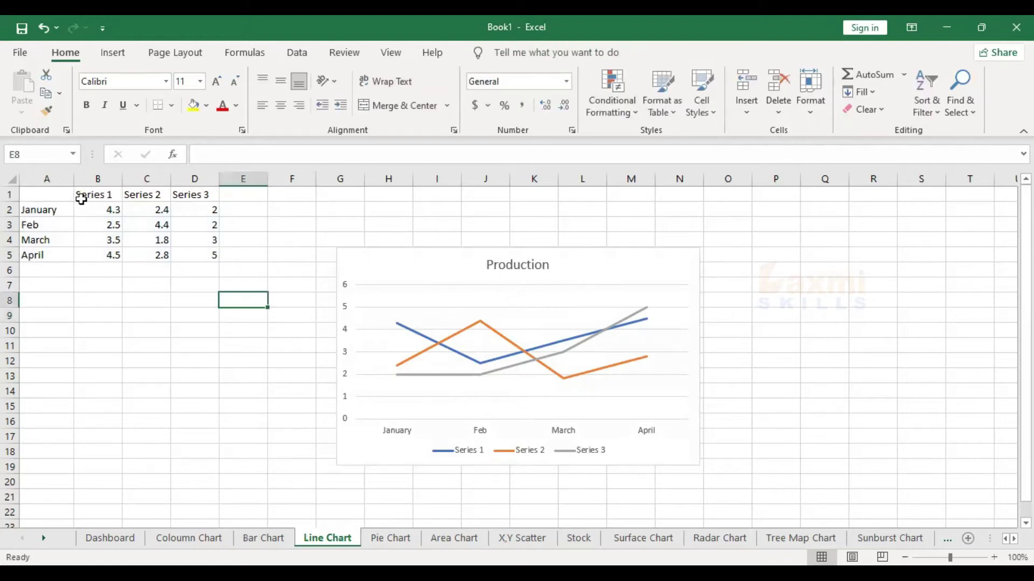
drag(36, 196, 203, 252)
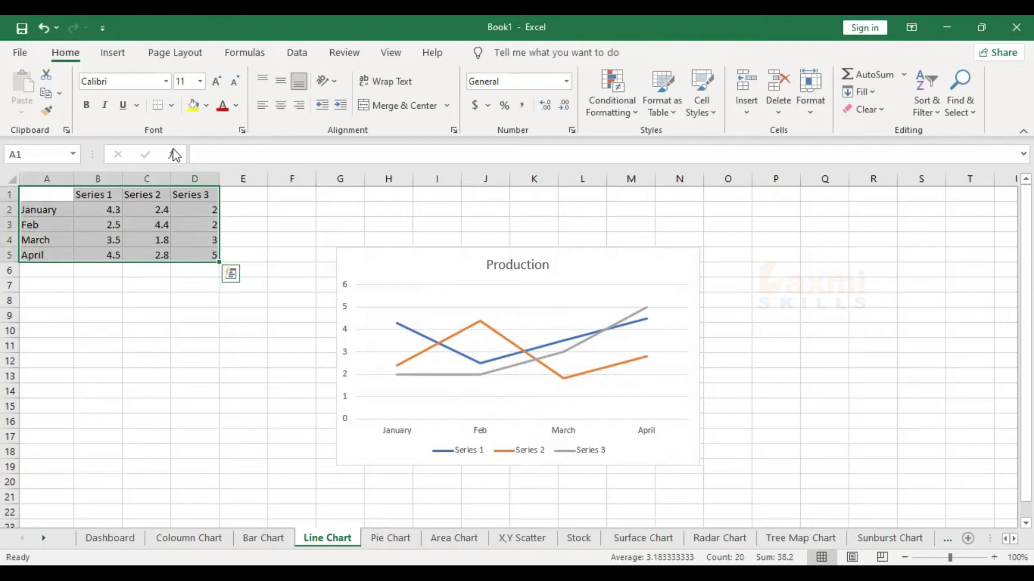
click(111, 51)
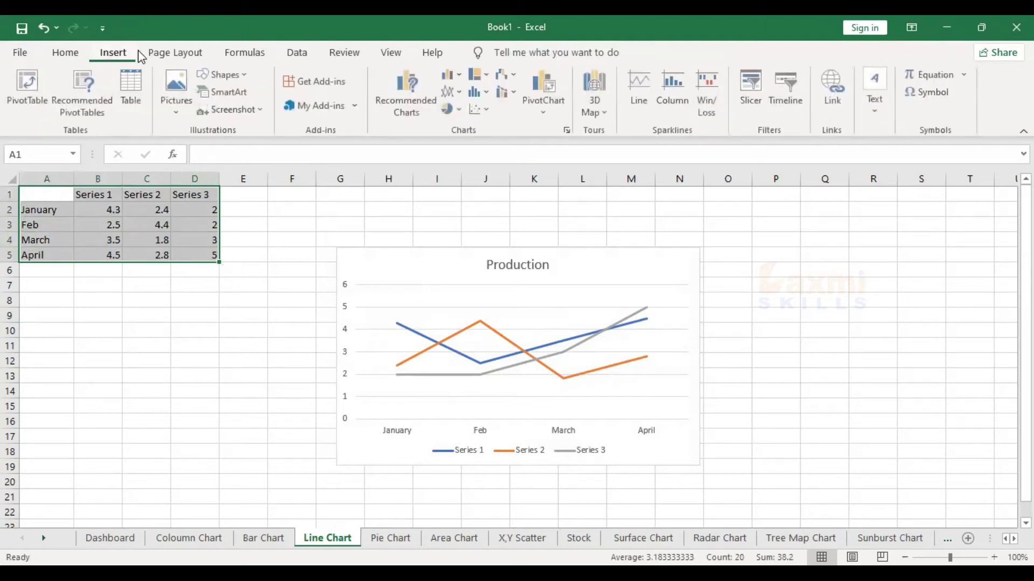
click(461, 97)
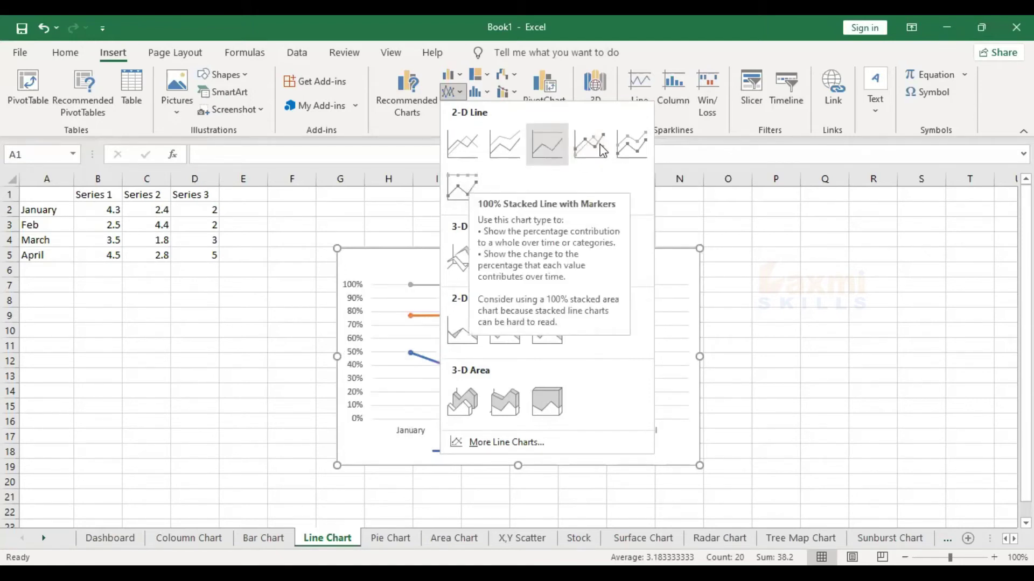
click(328, 290)
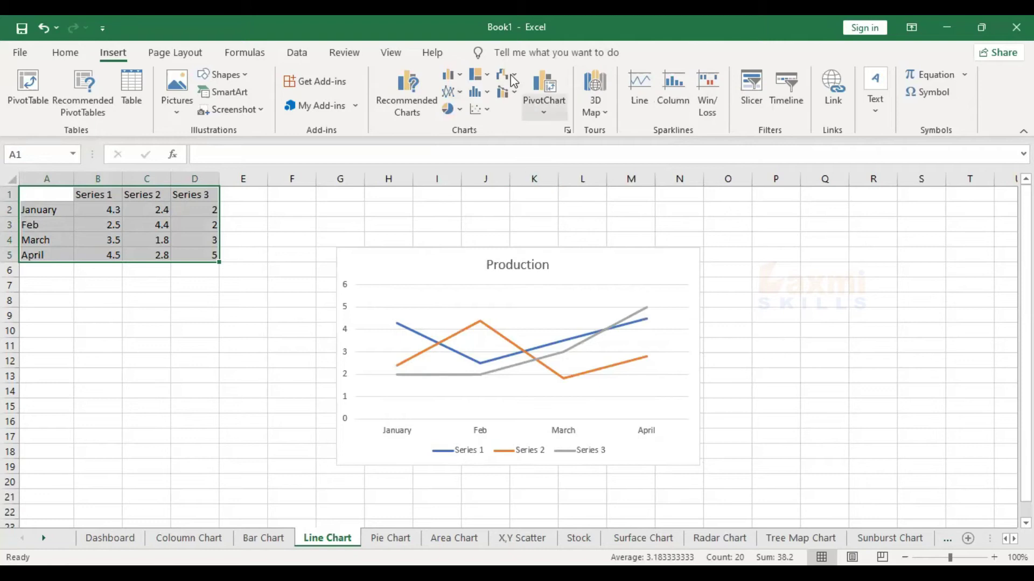
Step: Apply the third chart style to the Production line chart
click(434, 261)
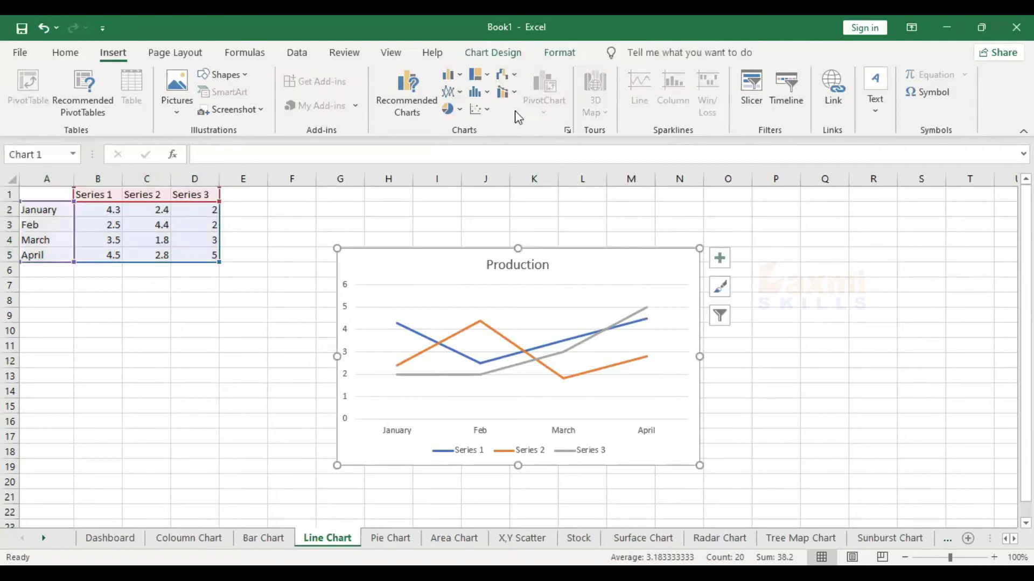
click(493, 52)
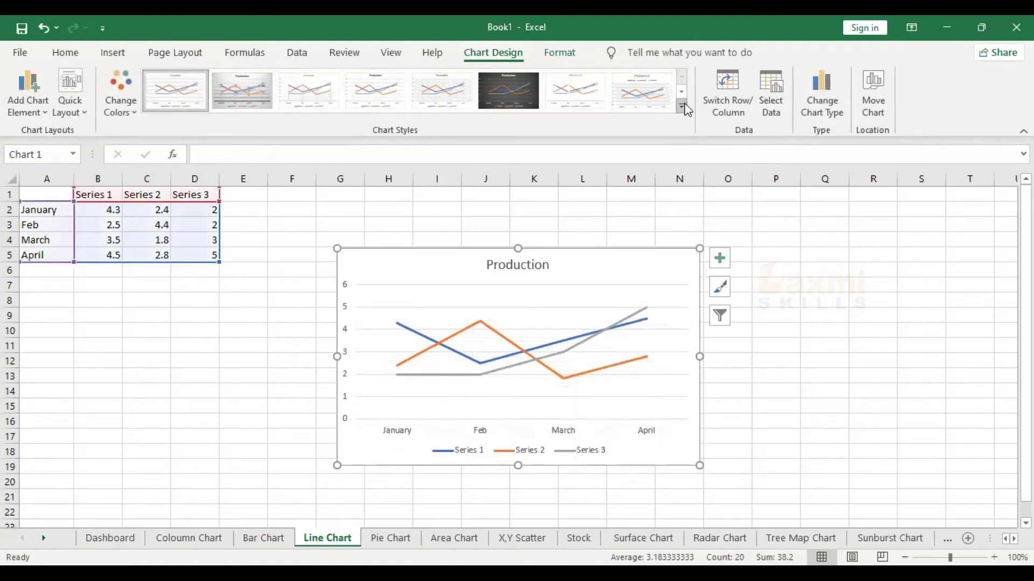
click(681, 106)
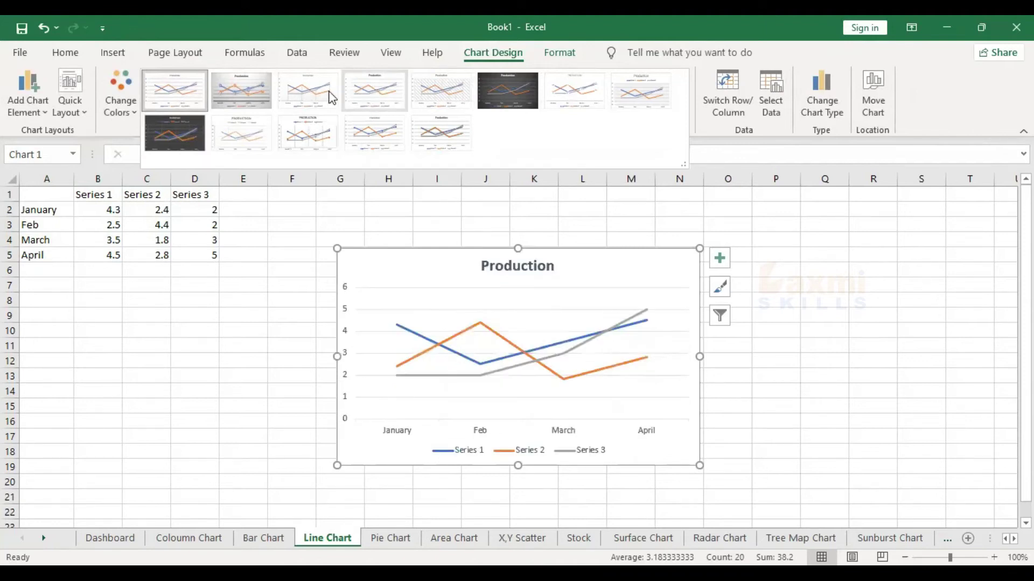
click(323, 92)
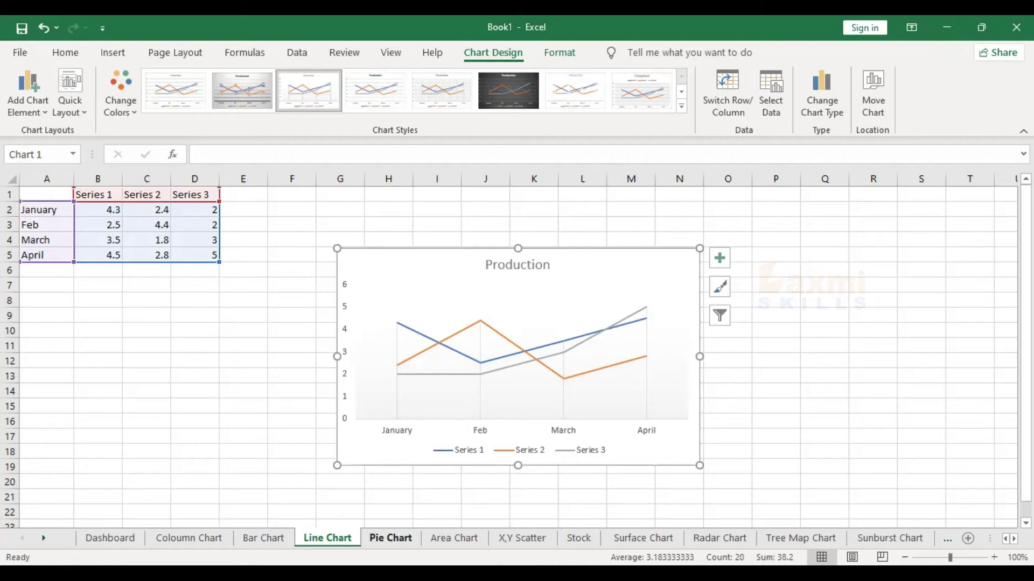
Step: On the Pie Chart sheet, relabel A2:A5 as 2000, 2002, 2004, 2006 and select A1:B5
click(407, 537)
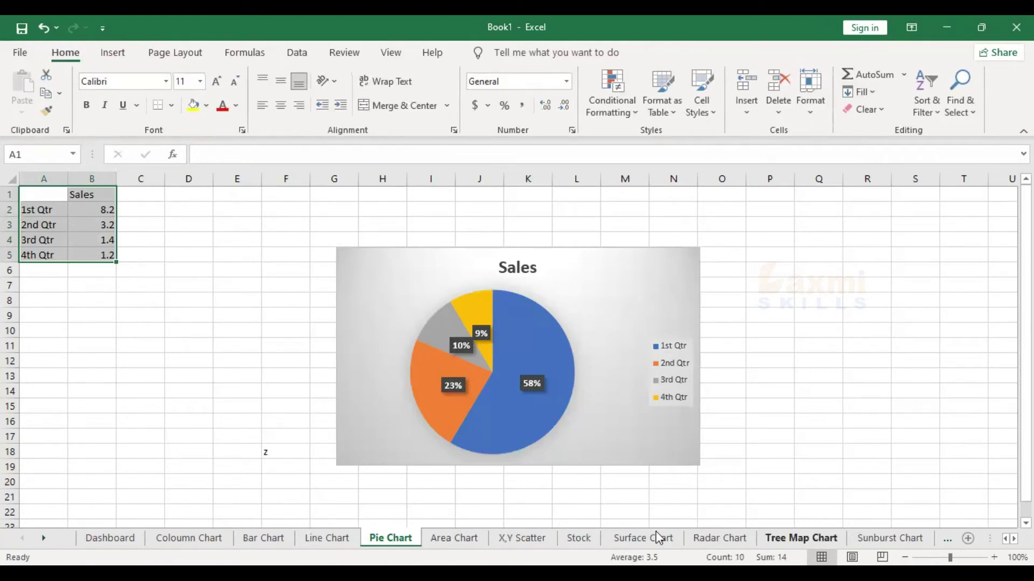
mouse_move(68, 225)
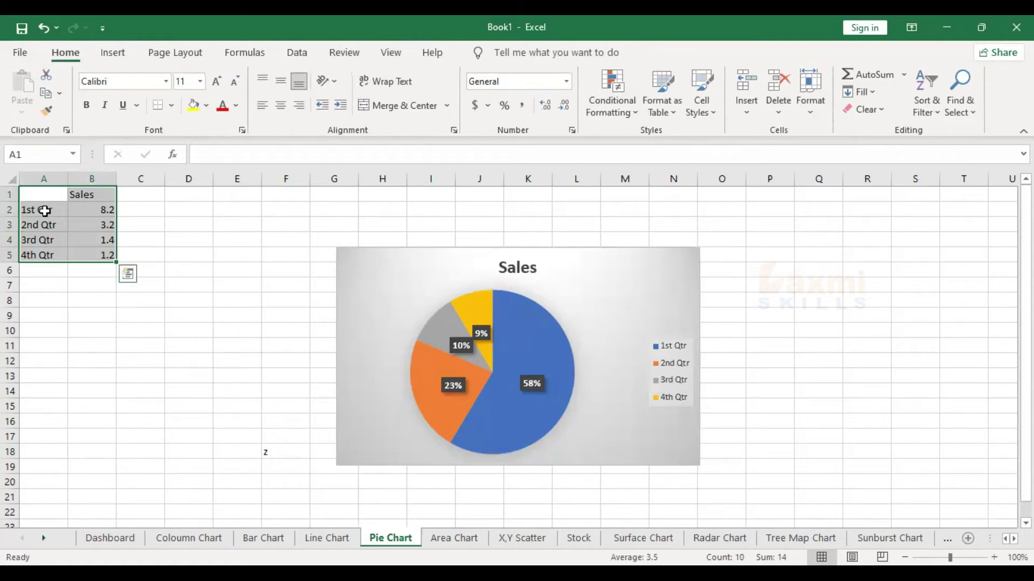
click(42, 210)
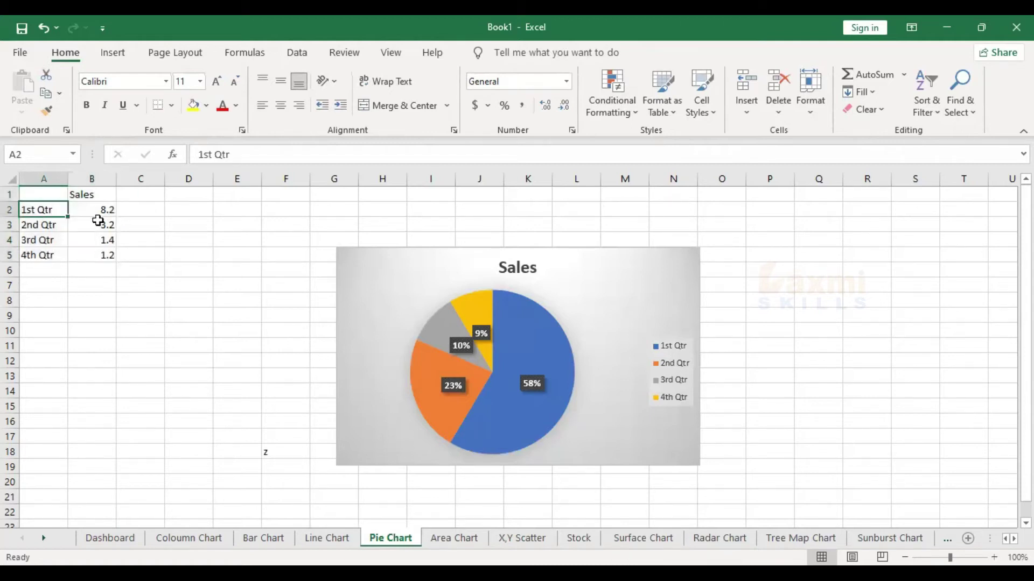
text(2)
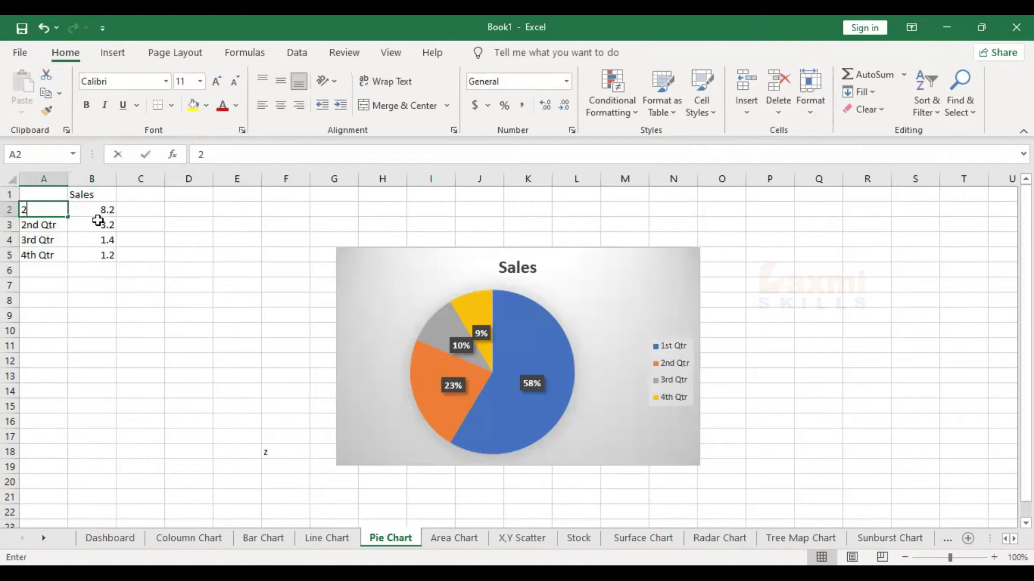
text(000)
key(Return)
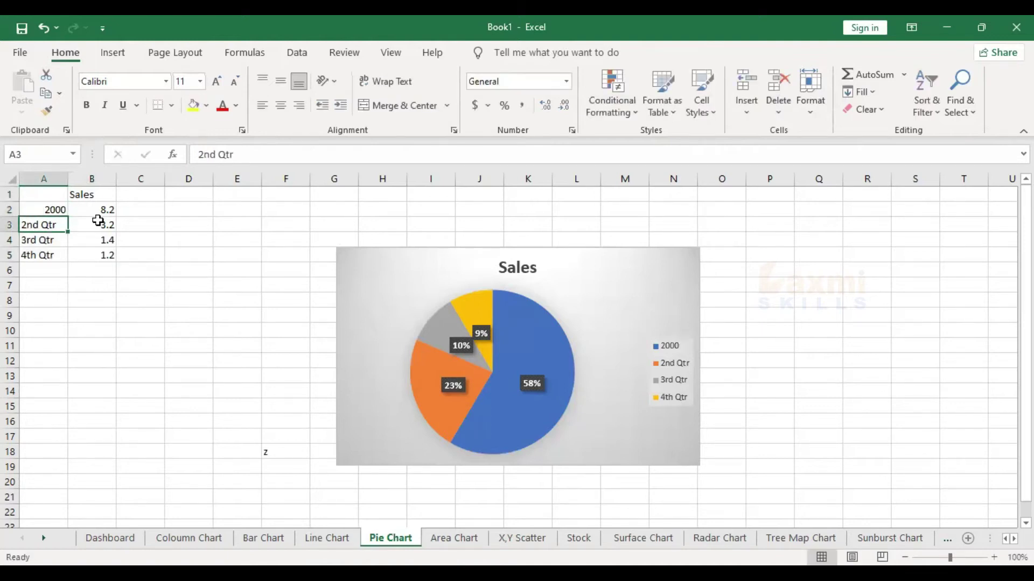
text(2002)
key(Return)
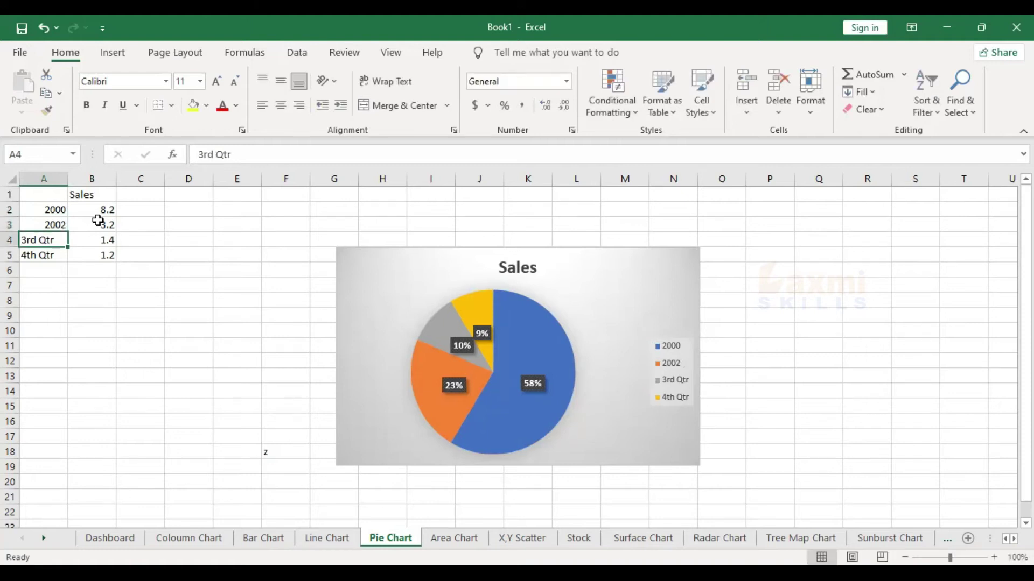
text(2004)
key(Return)
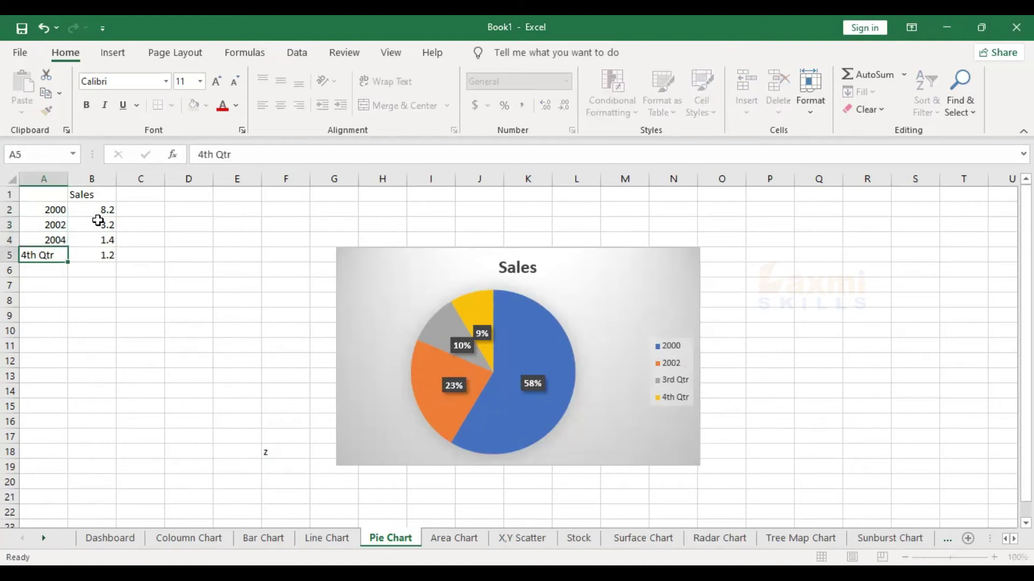
text(200)
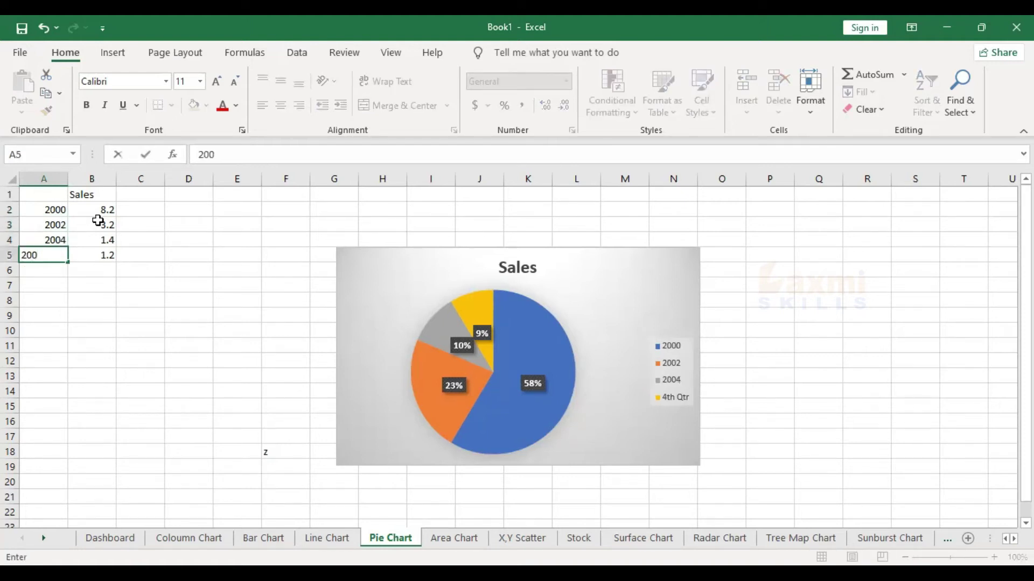
text(6)
key(Return)
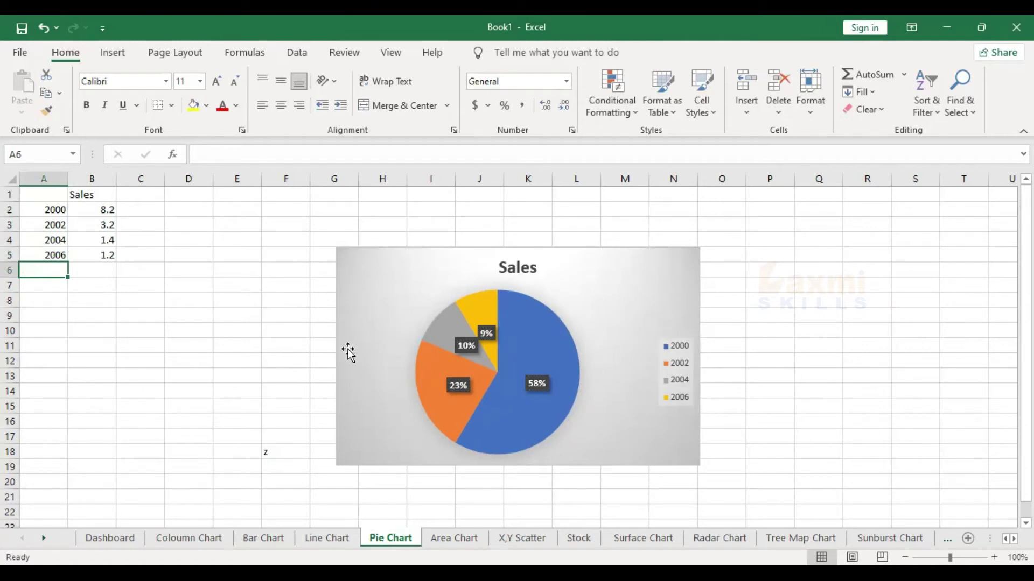
drag(46, 194, 101, 260)
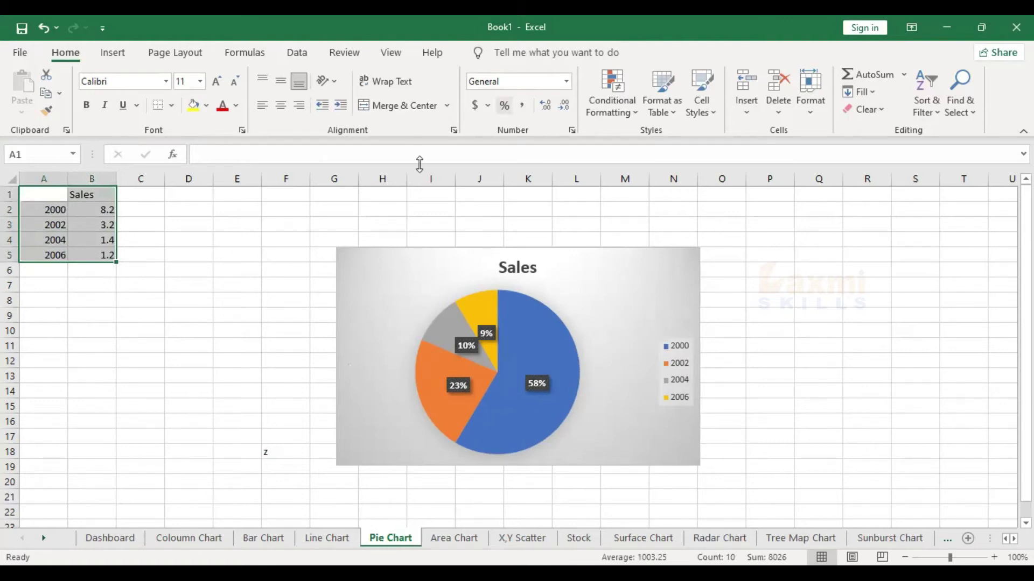
click(689, 306)
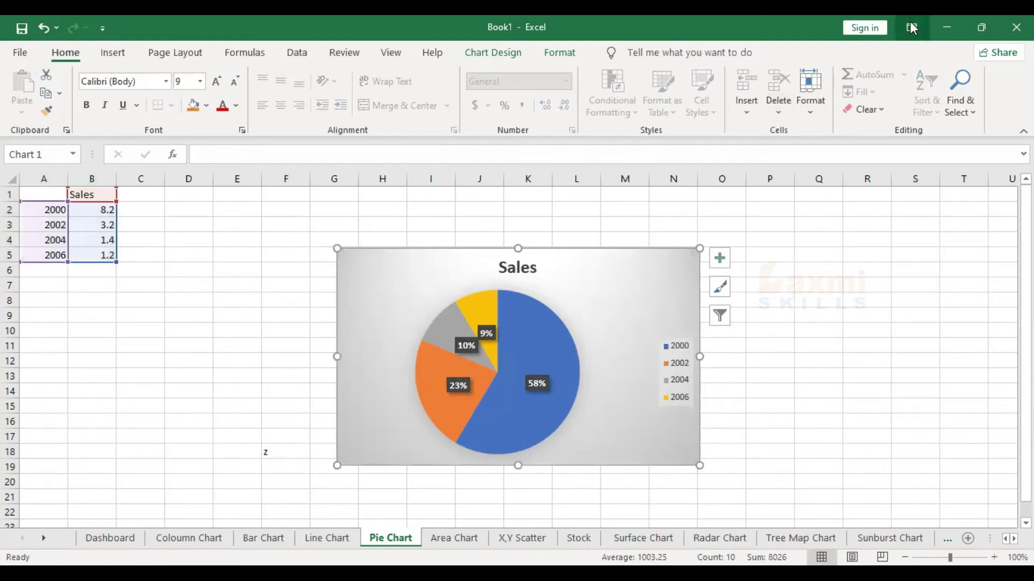
click(480, 54)
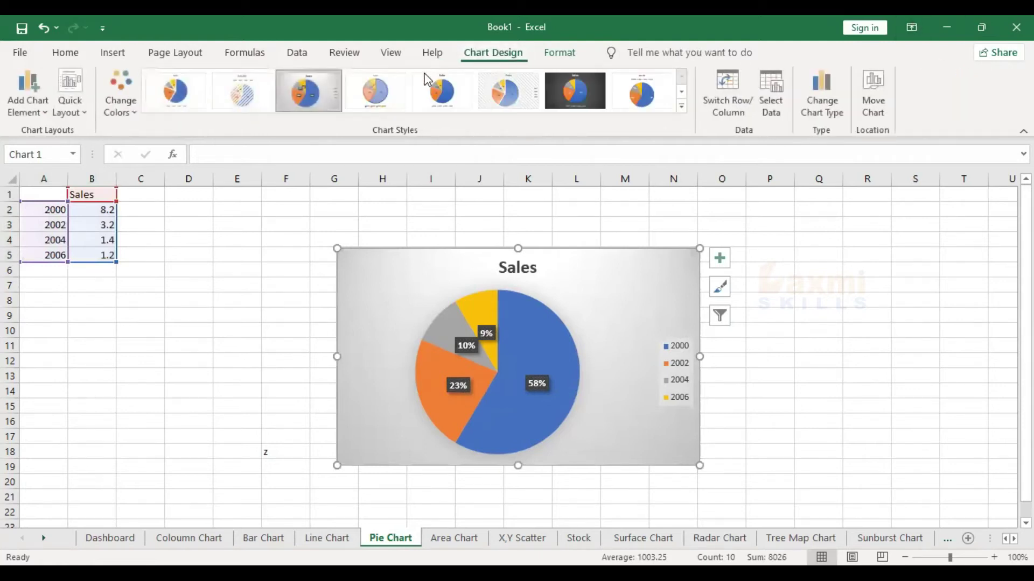
click(205, 89)
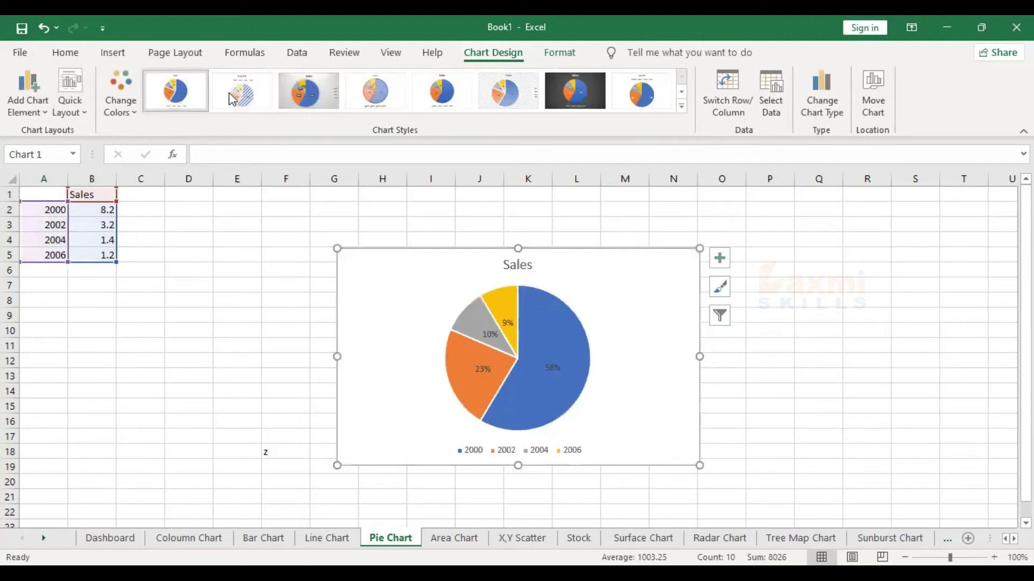
click(298, 94)
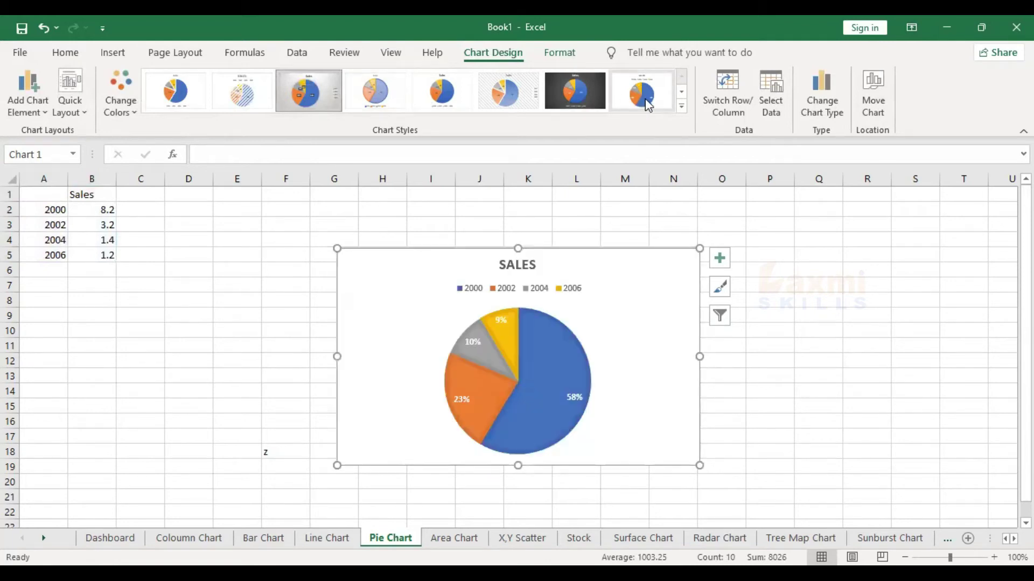
click(682, 108)
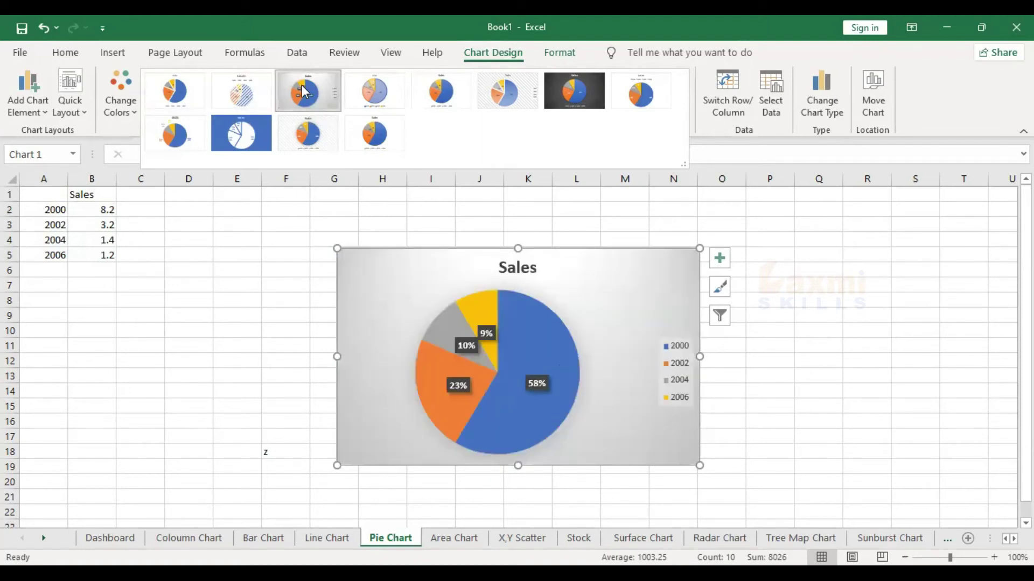
click(305, 92)
click(867, 346)
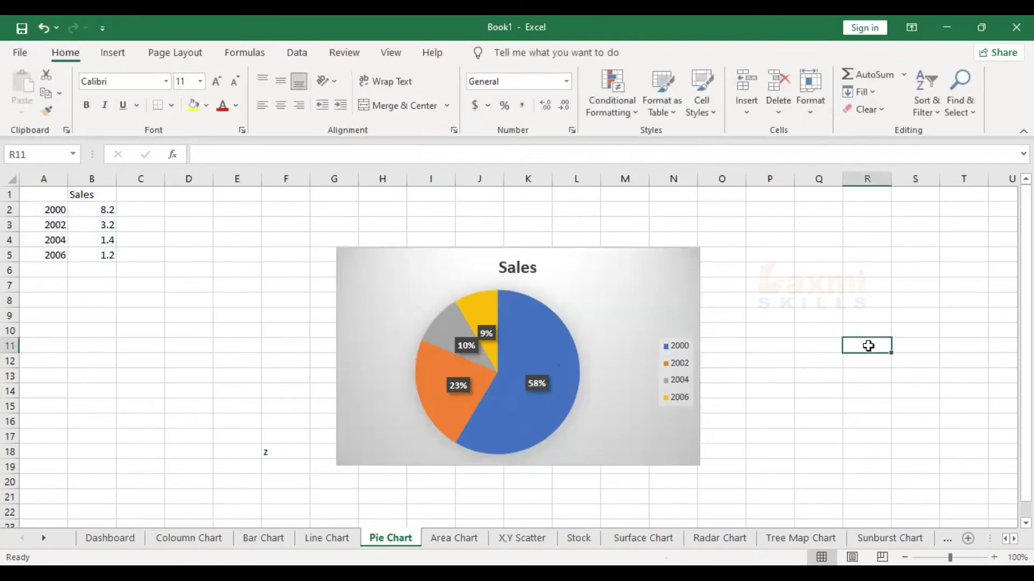
Step: On the Area Chart sheet, rename the series headers Computer and Laptop and widen column B
click(454, 538)
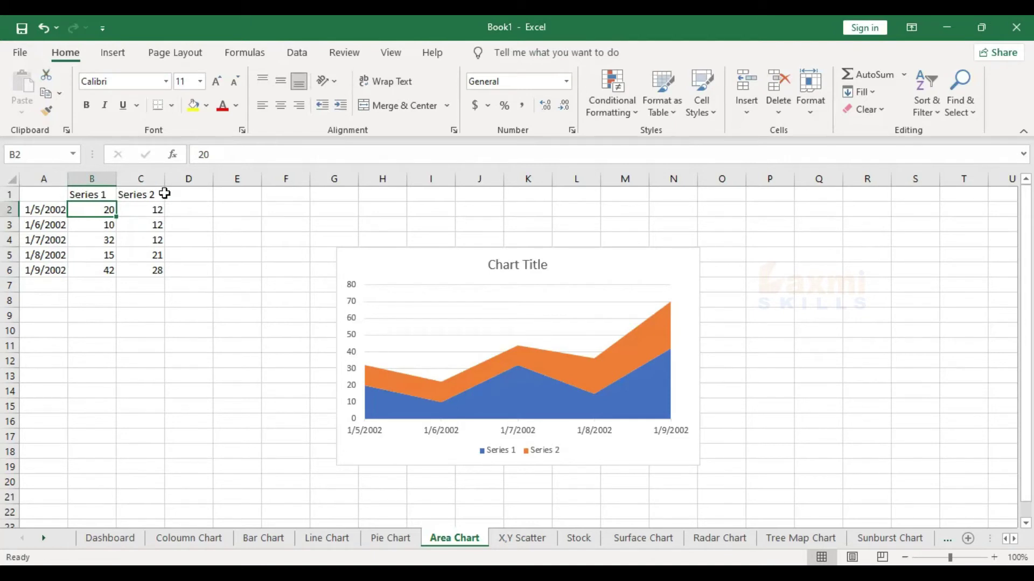
click(95, 195)
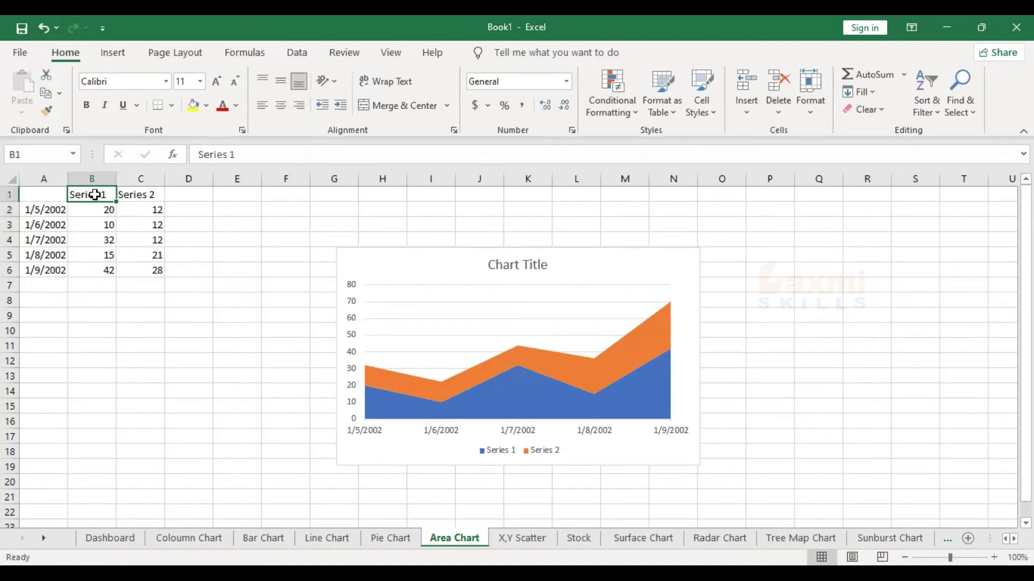
text(Computer)
key(Tab)
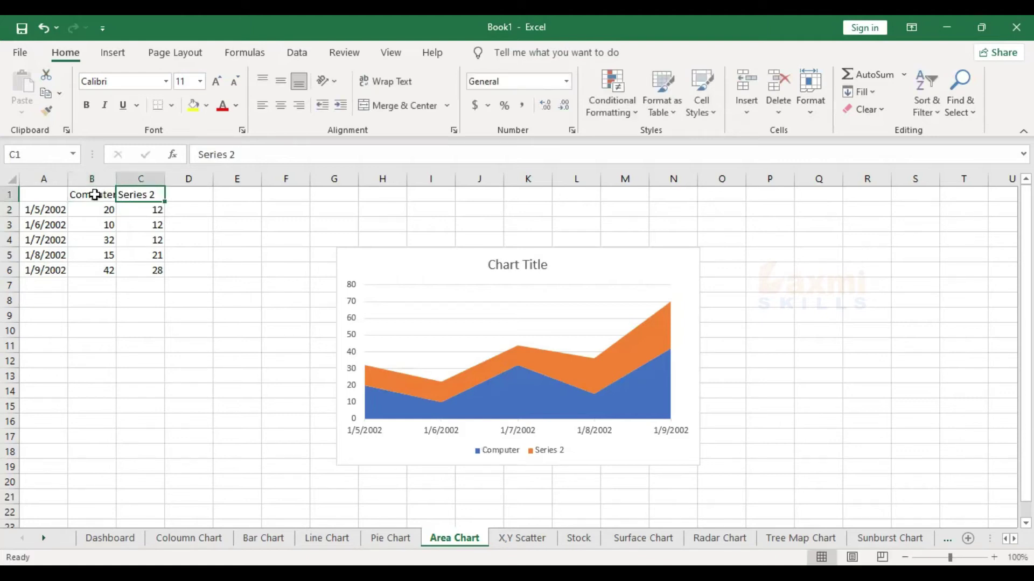
text(Laptop)
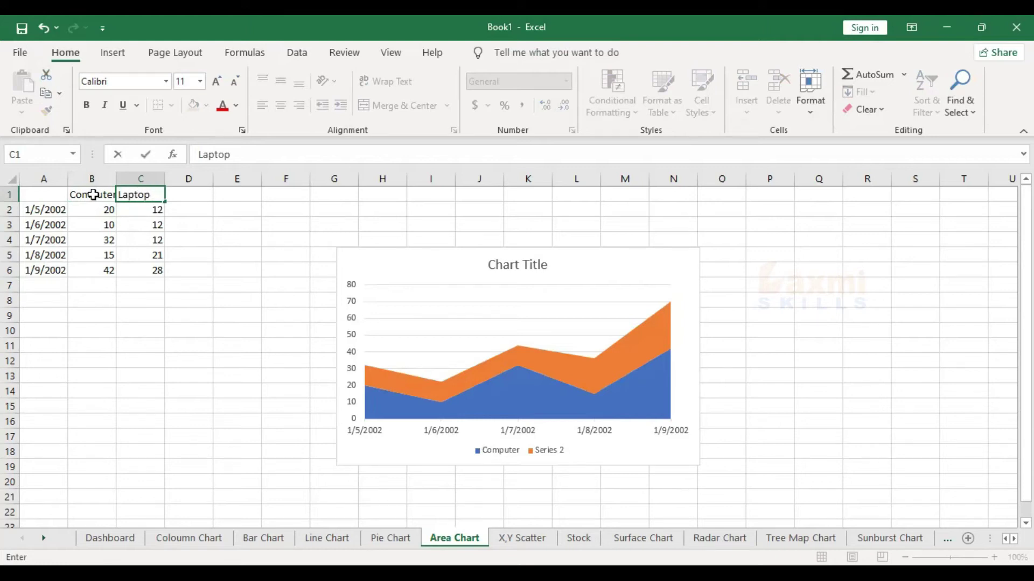
key(Return)
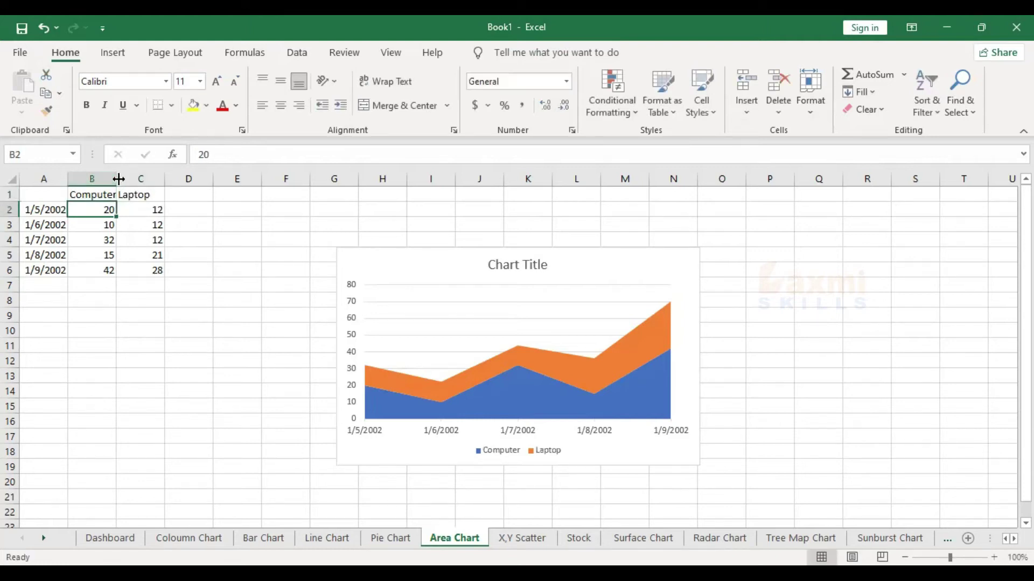
double_click(119, 178)
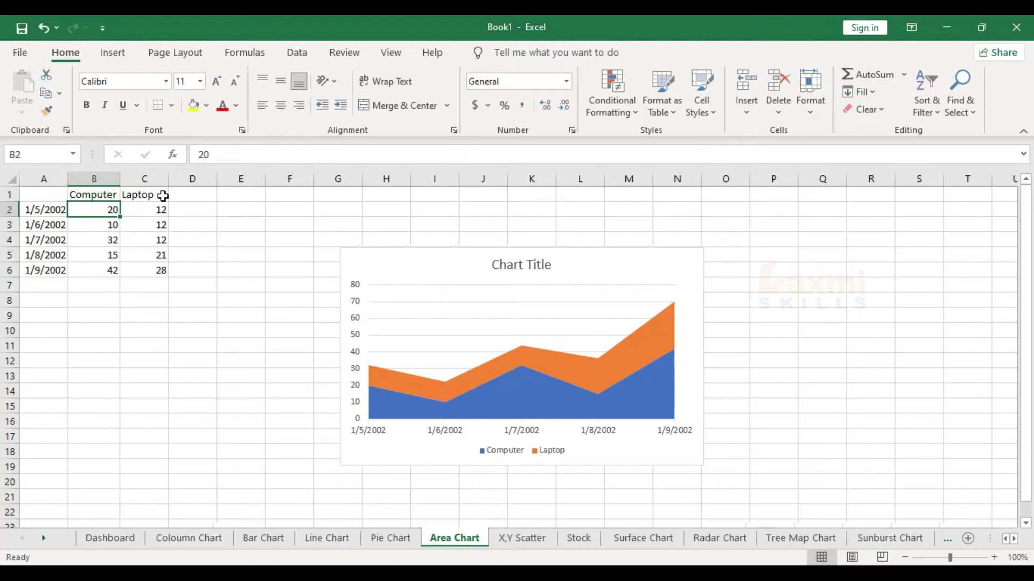
Step: Enter Laptop values 25, 20, 45, 20 and 50 in C2:C6
click(140, 208)
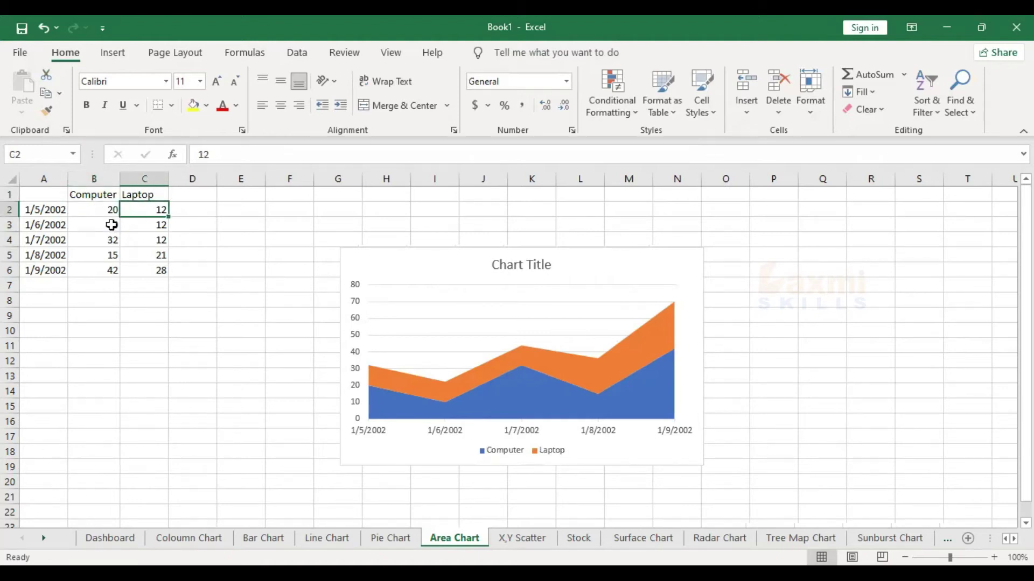
text(25)
key(Return)
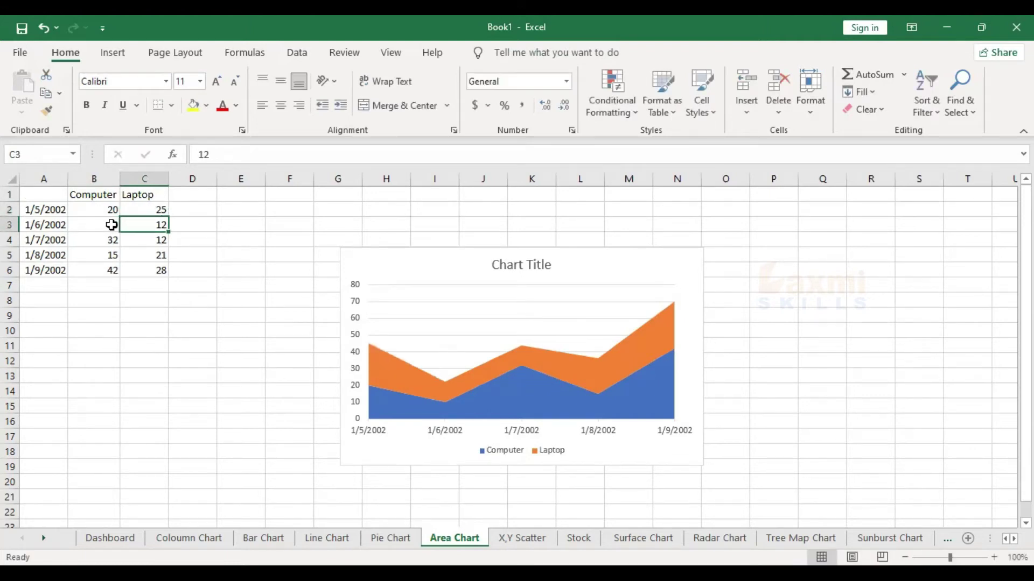
text(20)
key(Return)
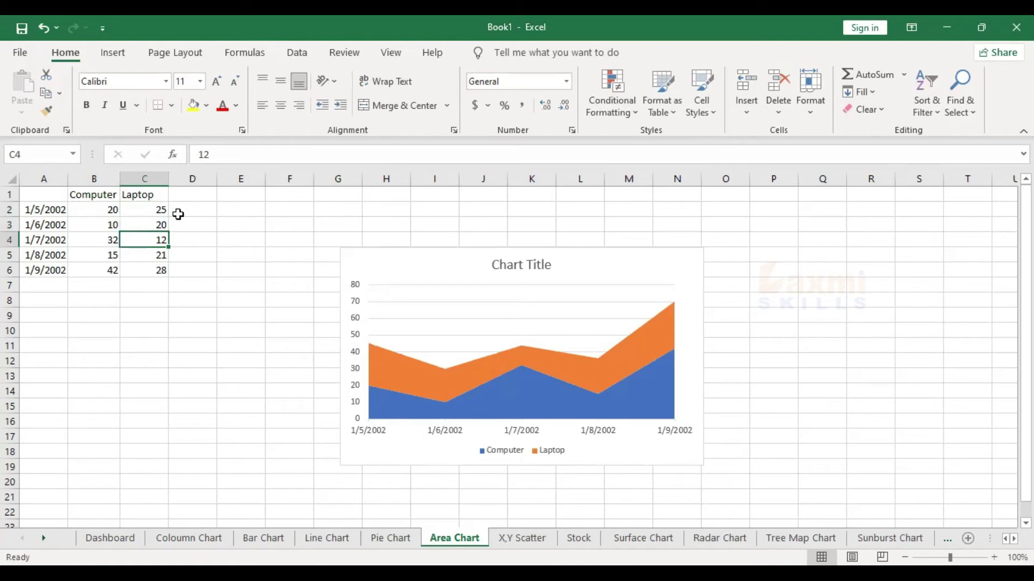
text(45)
key(Return)
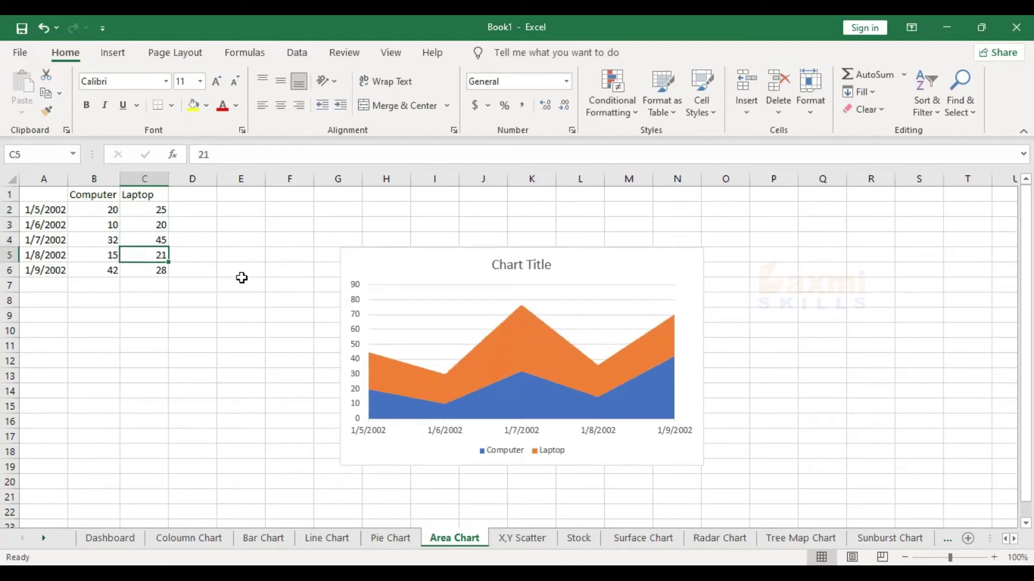
text(20)
key(Return)
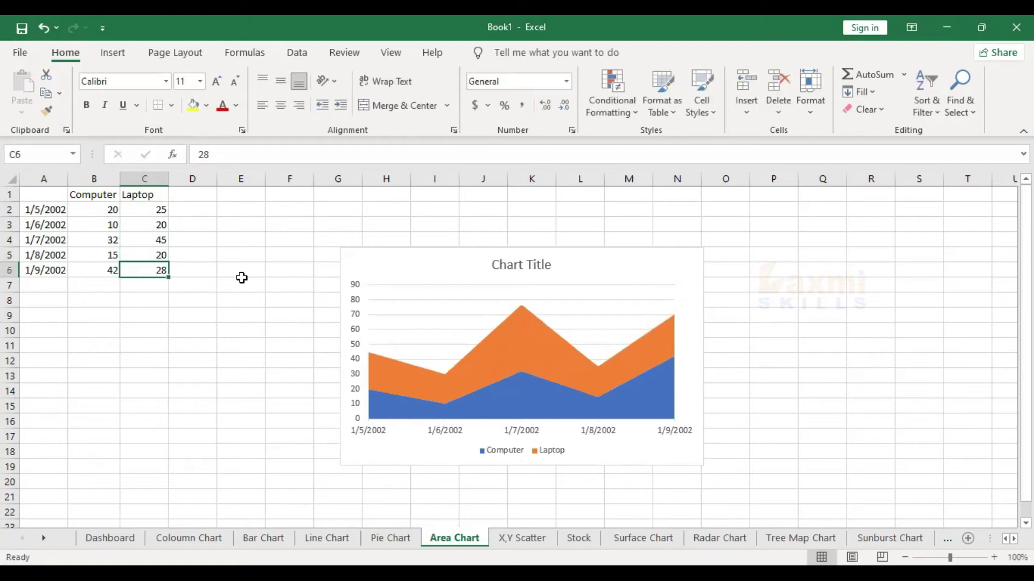
text(50)
key(Return)
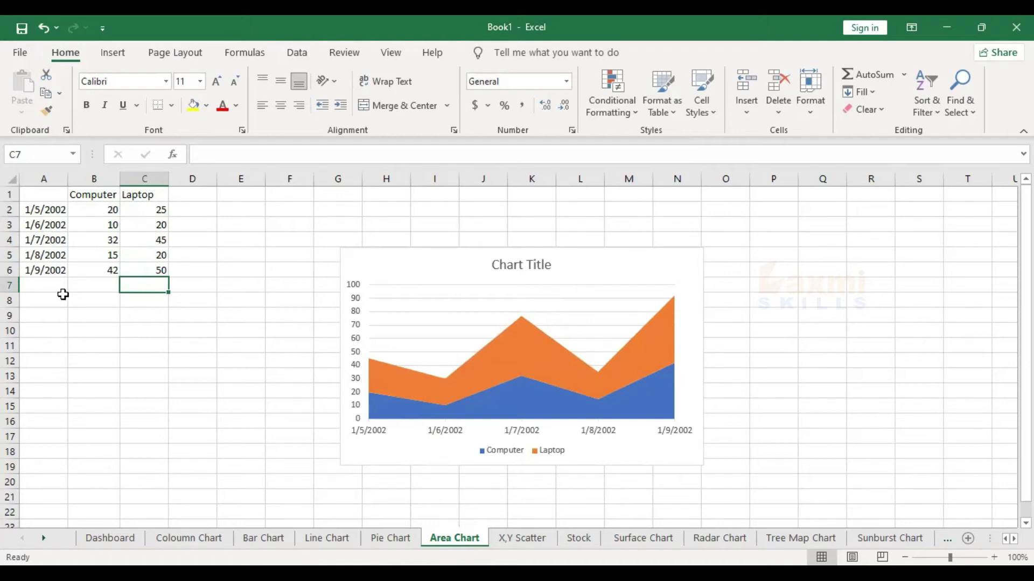
Step: Change the dates in A3 and A4 to 1/6/2003 and 1/7/2004
click(56, 208)
click(60, 229)
key(ctrl+Down)
double_click(63, 225)
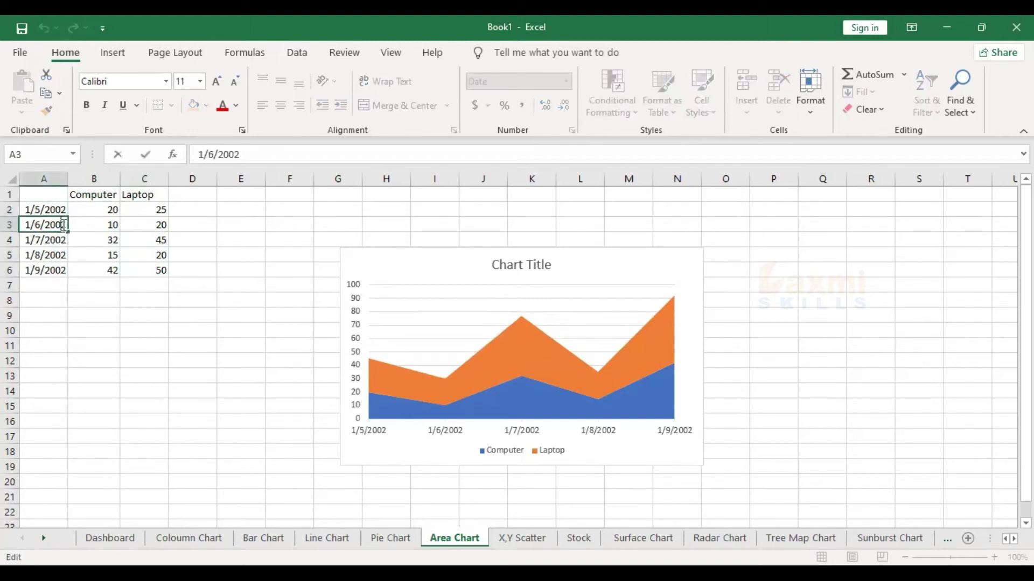
key(BackSpace)
text(3)
key(Return)
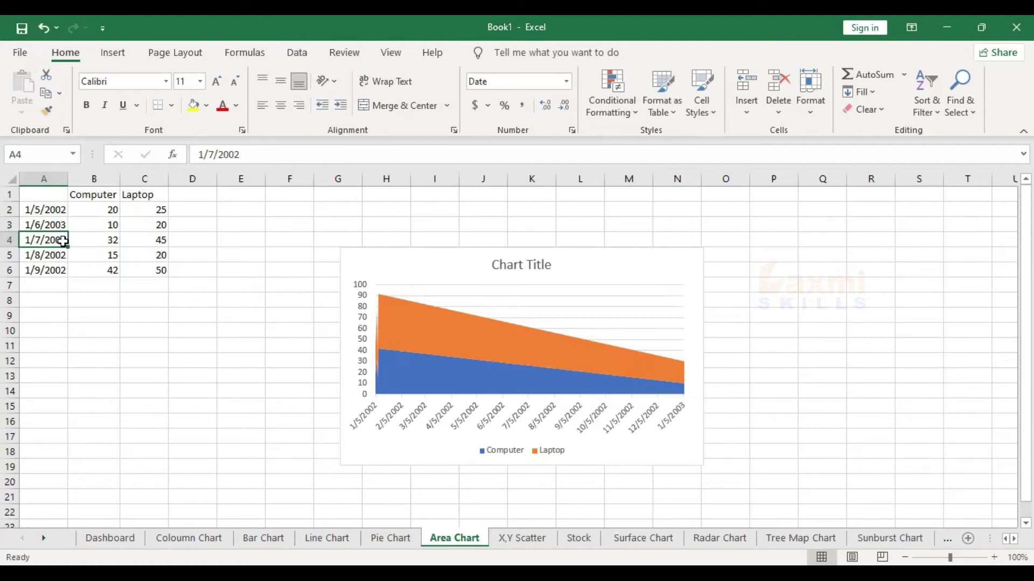
double_click(63, 239)
key(BackSpace)
text(4)
key(Return)
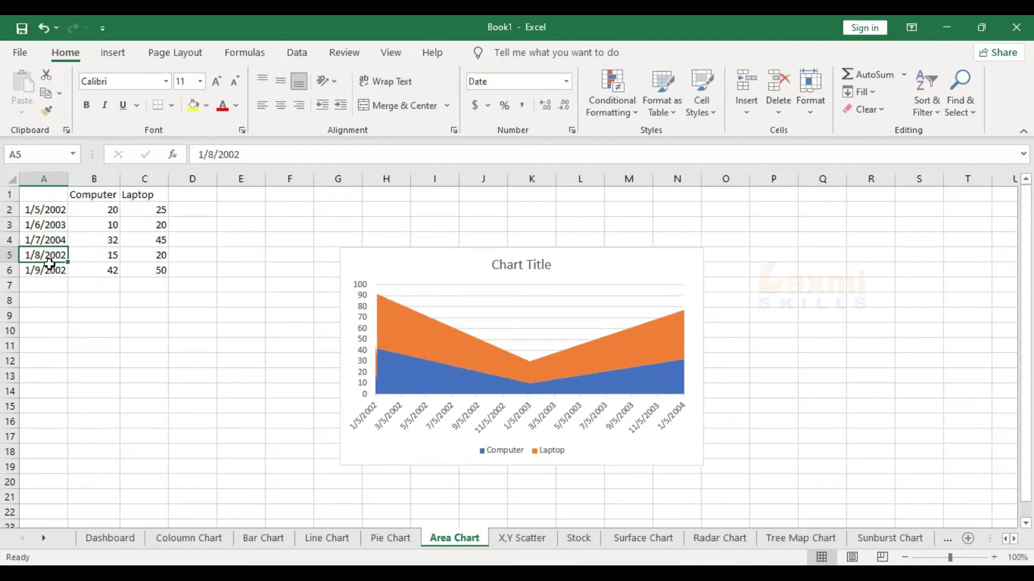
Step: Change the dates in A5 and A6 to 1/8/2005 and 1/9/2006
click(265, 150)
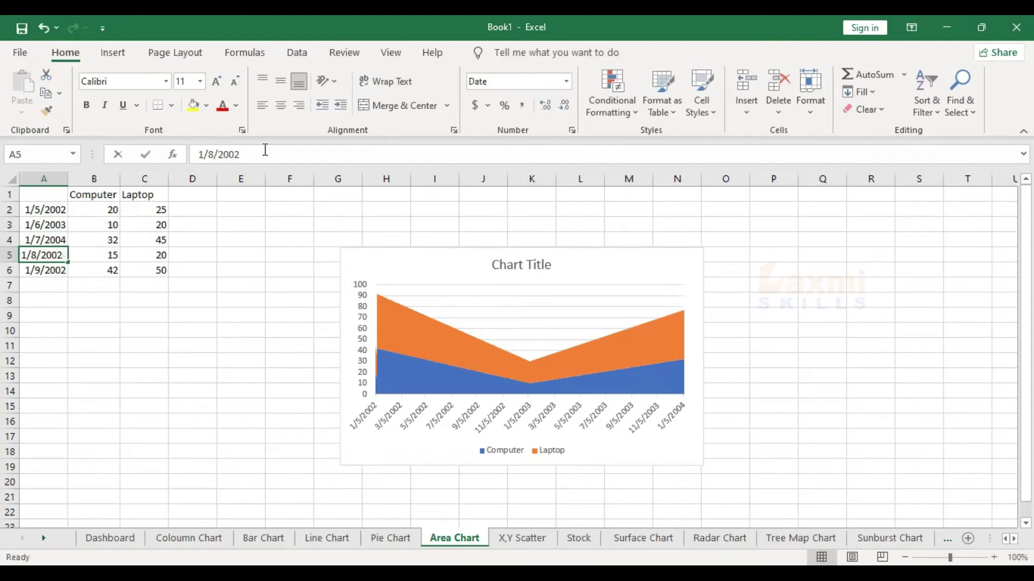
key(BackSpace)
text(5)
key(Return)
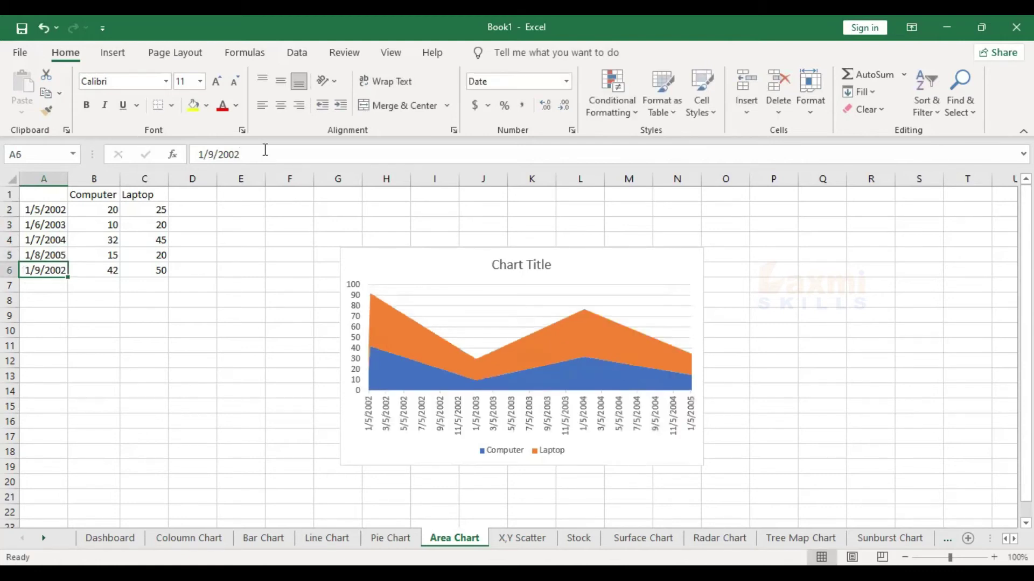
click(265, 150)
key(BackSpace)
text(6)
key(Return)
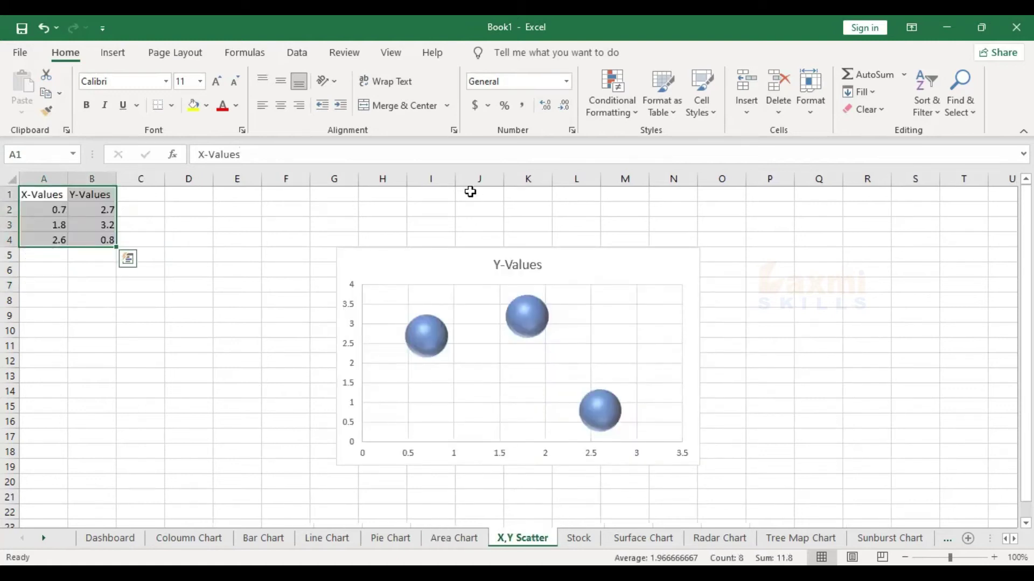
Step: Insert a 3-D Bubble scatter chart of the Y-Values data
click(113, 52)
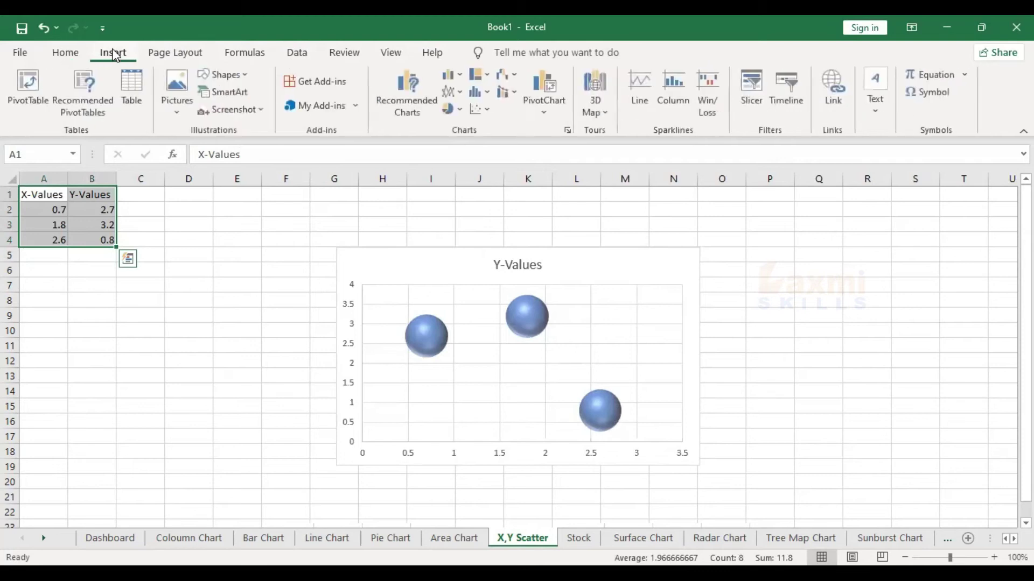
click(489, 109)
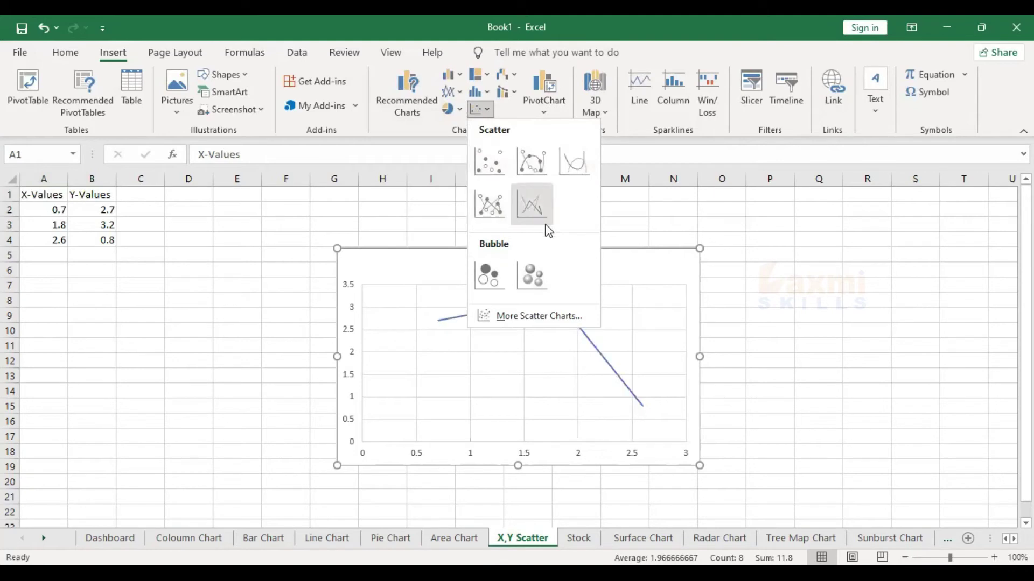
click(530, 277)
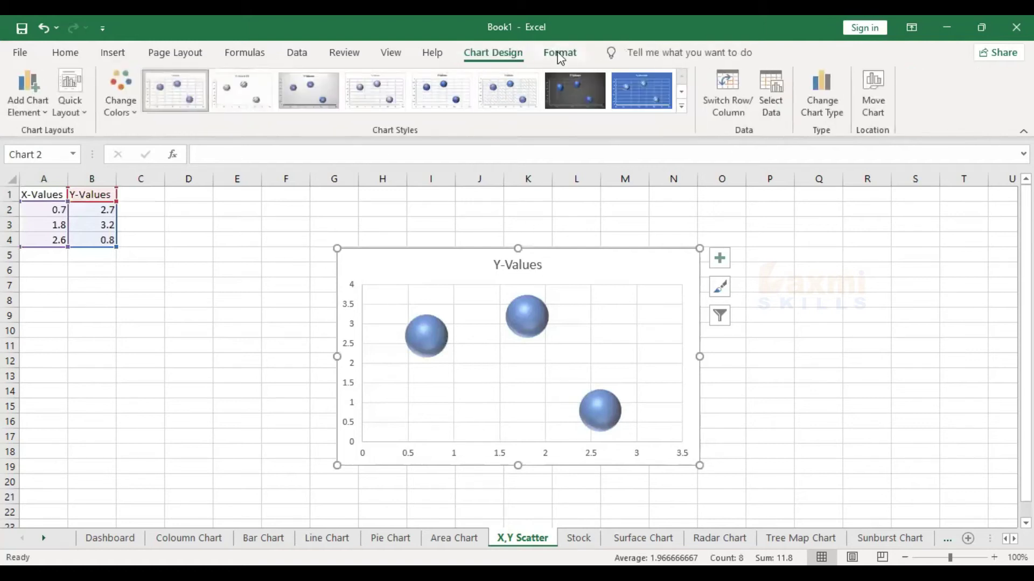
Step: Apply the third chart style, with silver background and data labels, to the bubble chart
click(560, 52)
click(493, 52)
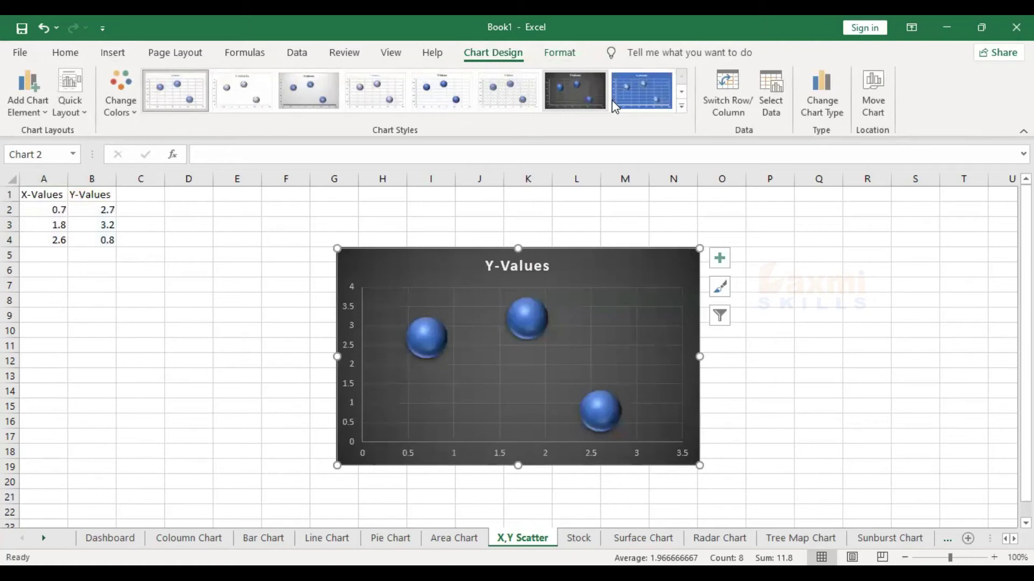
click(682, 107)
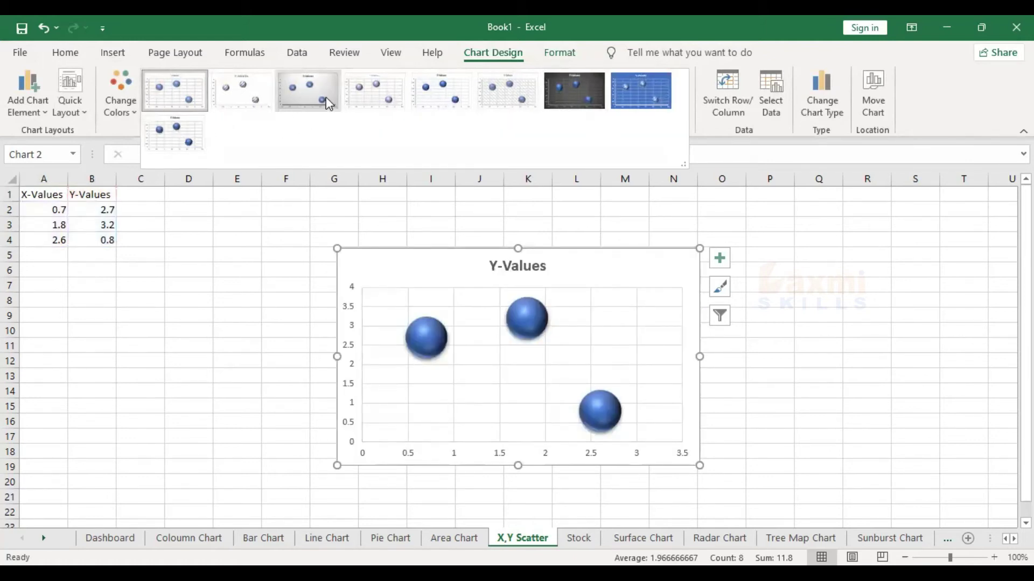
click(329, 105)
click(901, 376)
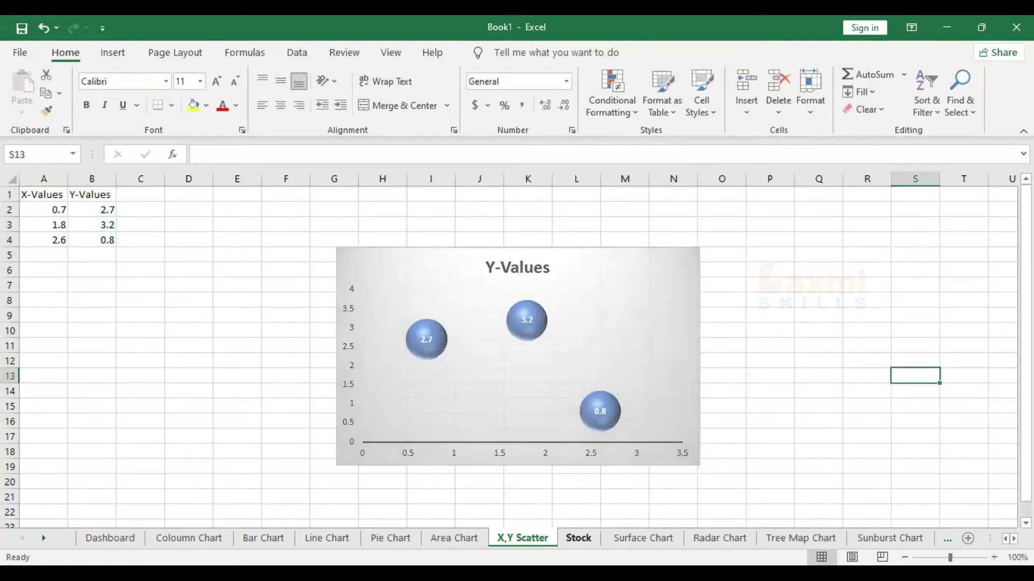
Step: On the Stock sheet, change the A2 and A3 years to 2020 and 2021
click(578, 538)
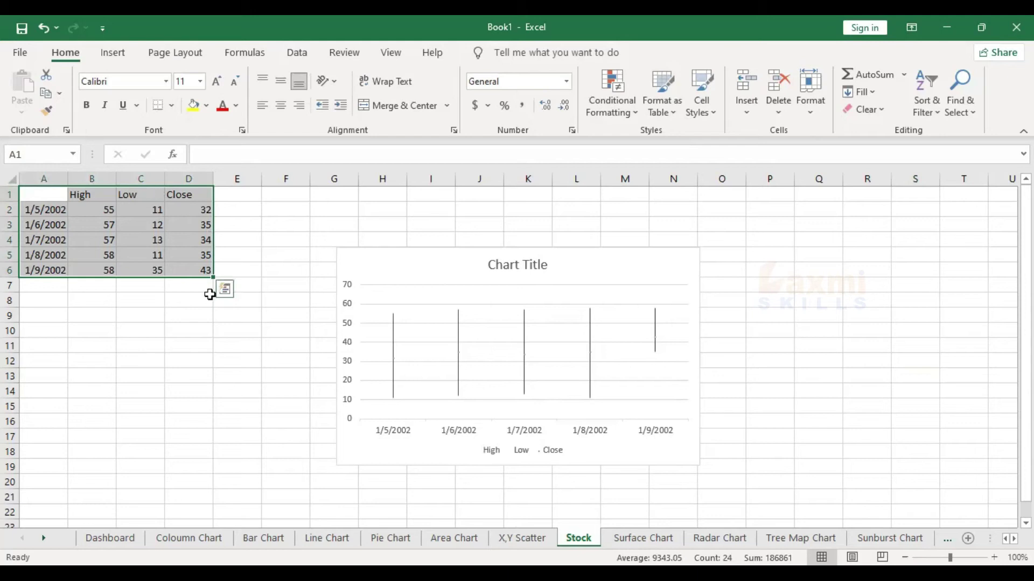
click(173, 332)
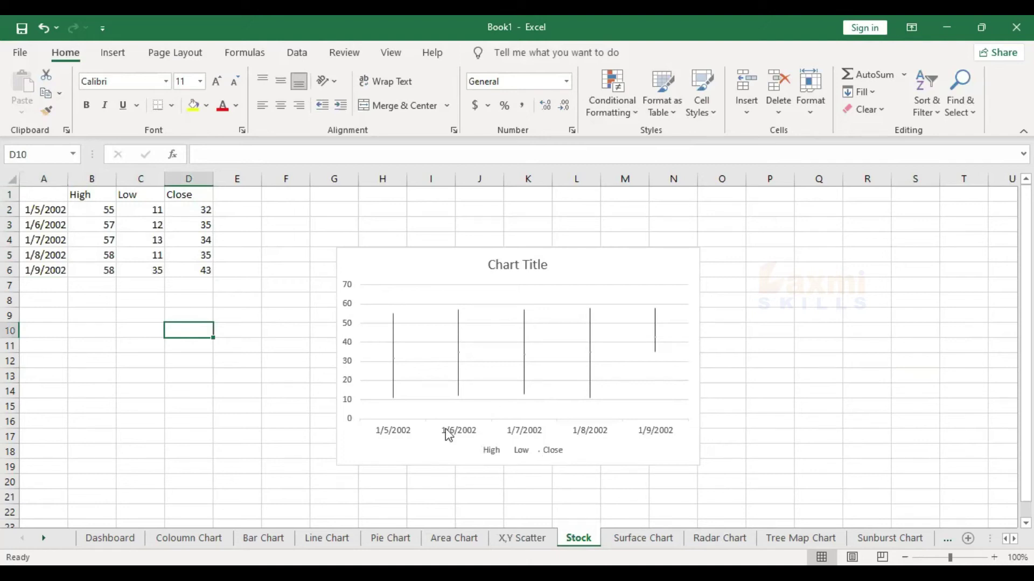
click(61, 209)
double_click(71, 210)
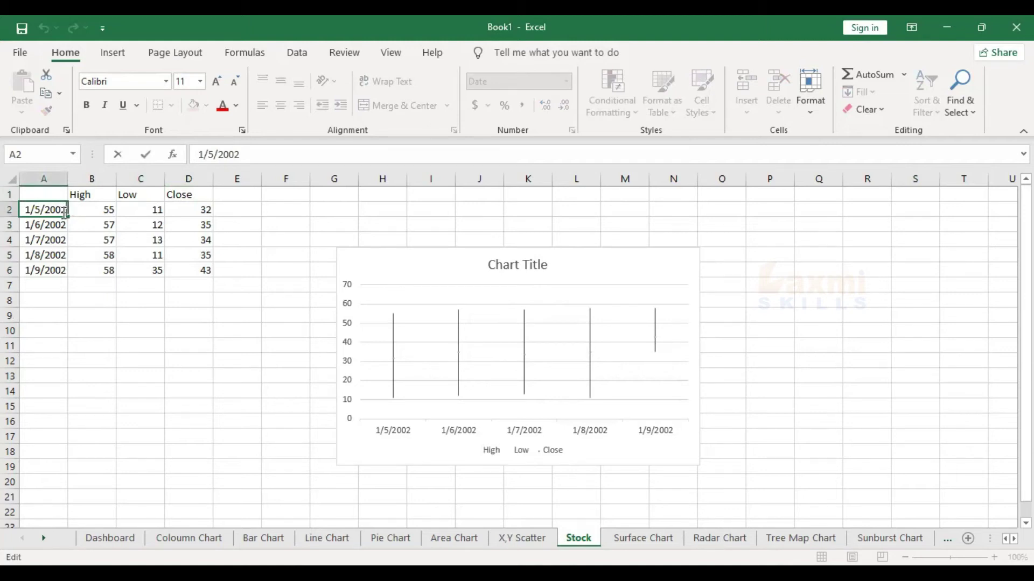
key(BackSpace)
key(BackSpace)
text(20)
key(Return)
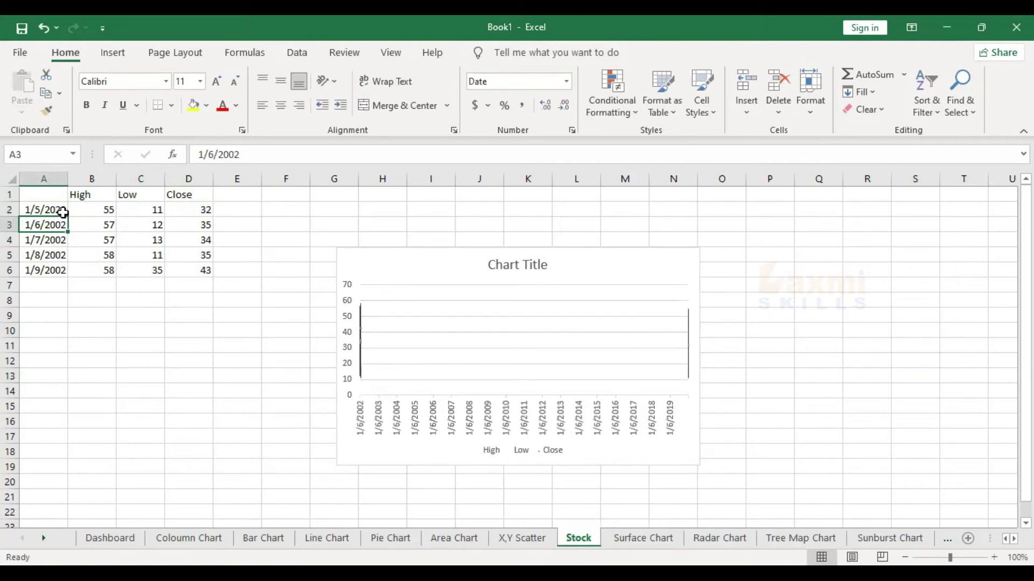
click(274, 155)
key(BackSpace)
key(BackSpace)
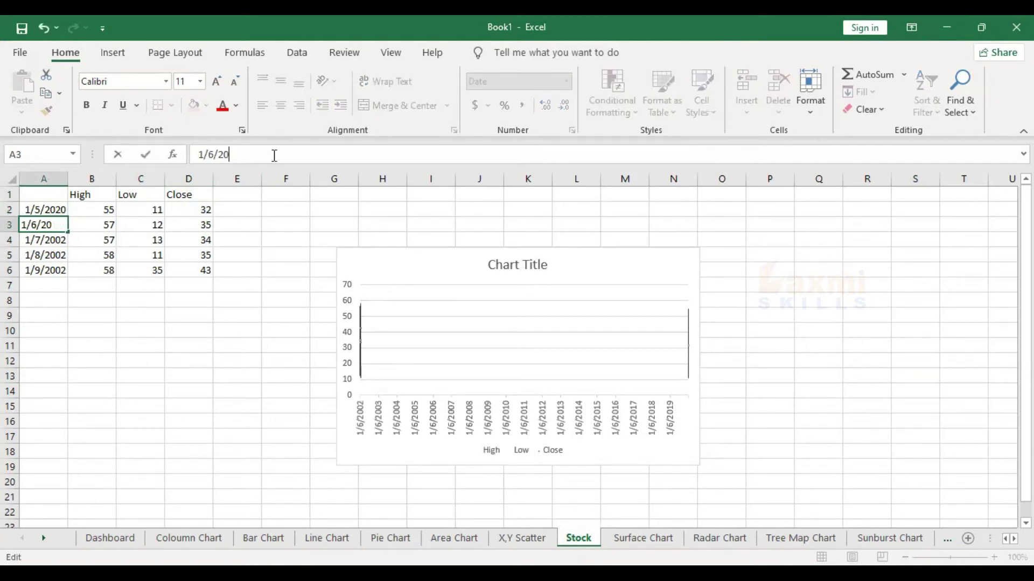
text(21)
key(Return)
Step: Correct the dates to 1/5/2018 in A2 and 1/6/2019 in A3
key(Up)
key(Up)
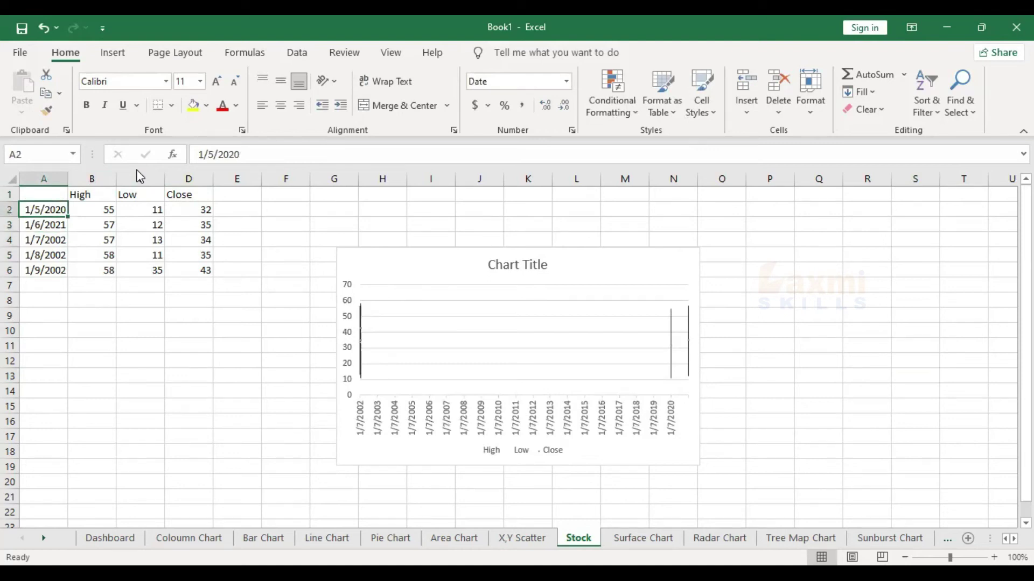
key(F2)
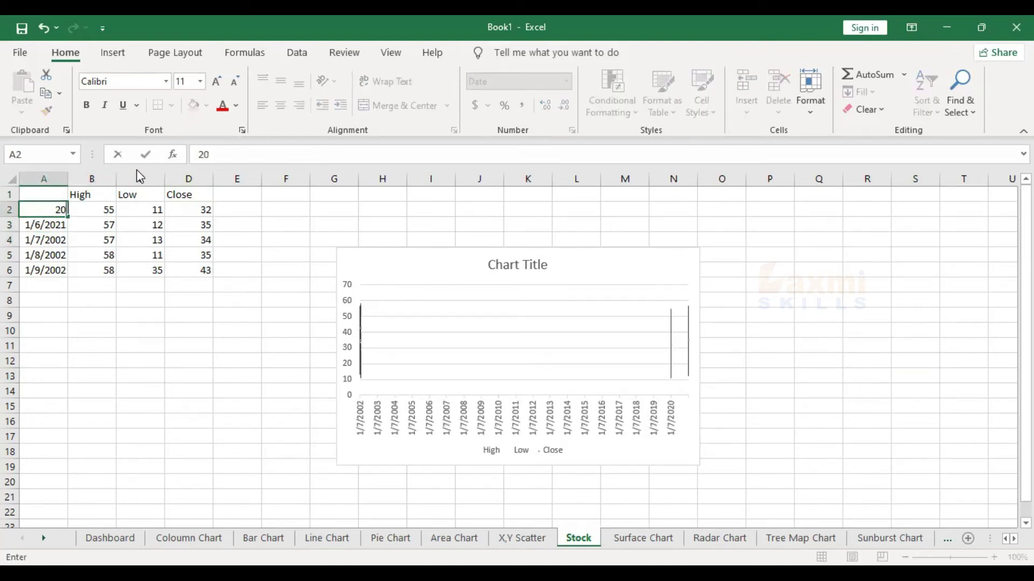
key(Escape)
click(252, 154)
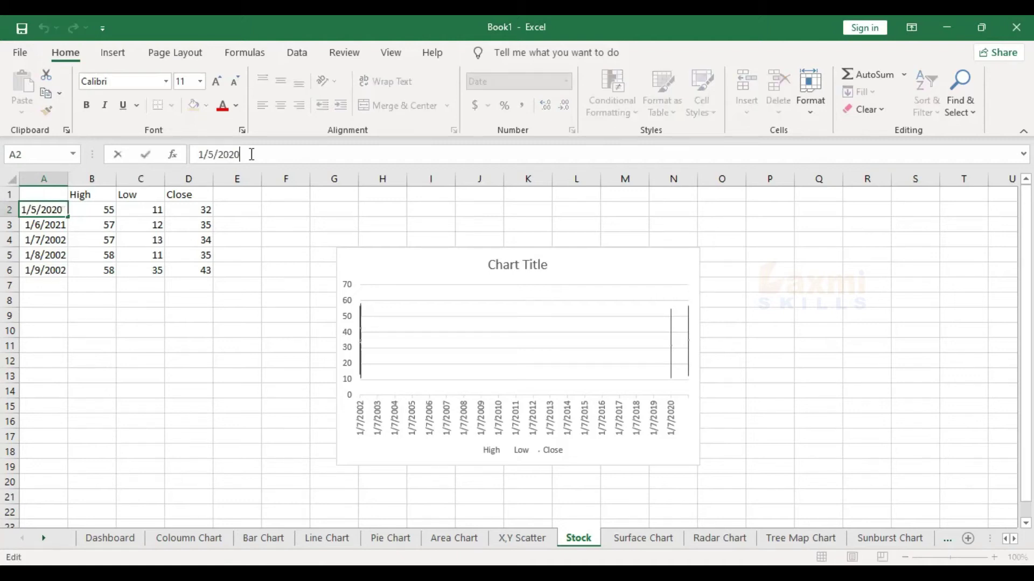
key(BackSpace)
key(BackSpace)
text(18)
key(Return)
click(251, 154)
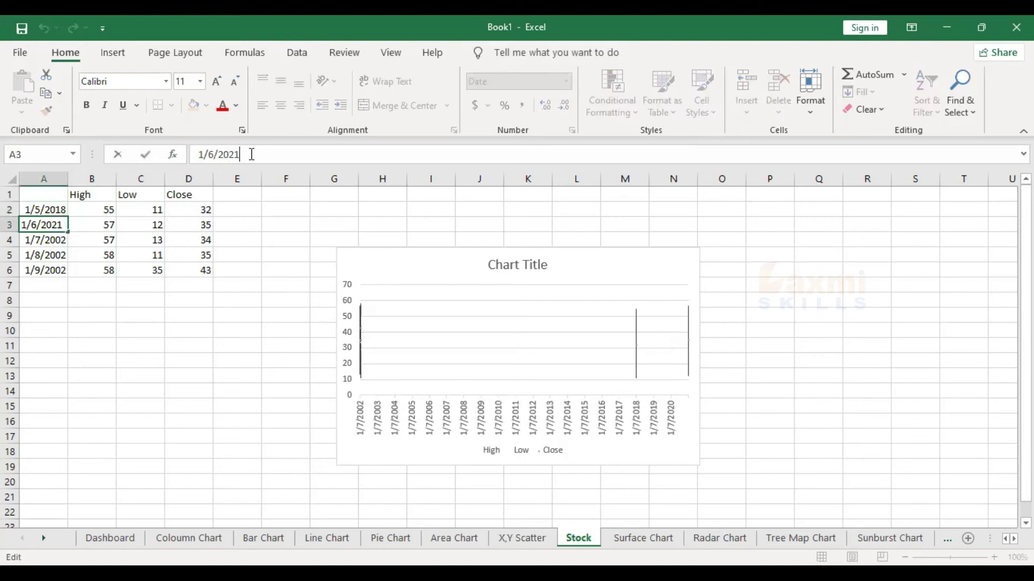
key(BackSpace)
key(BackSpace)
text(19)
key(Return)
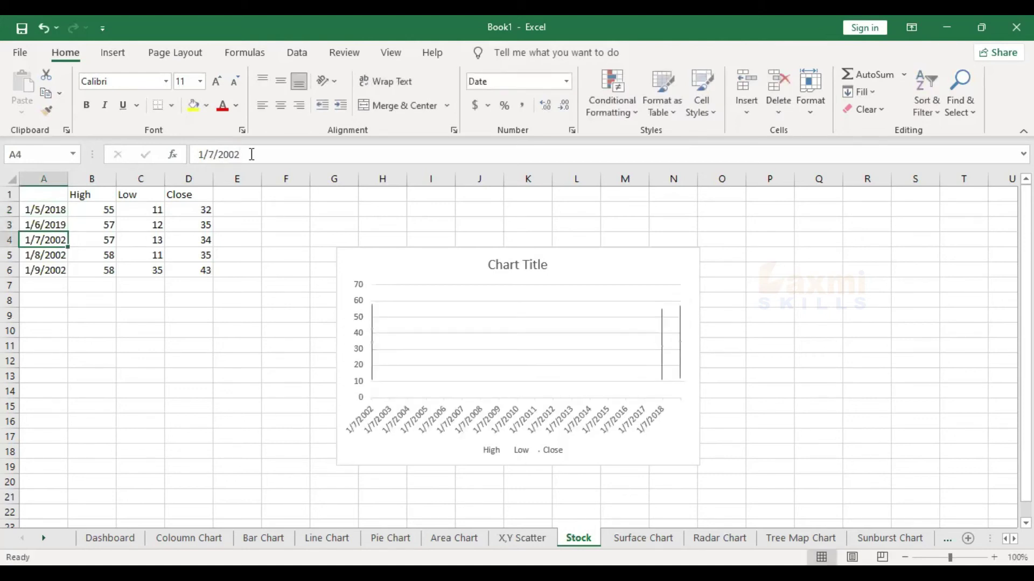
Step: Set A4:A6 to 1/7/2020, 1/8/2021 and 1/9/2022
click(252, 154)
key(BackSpace)
key(BackSpace)
text(20)
key(Return)
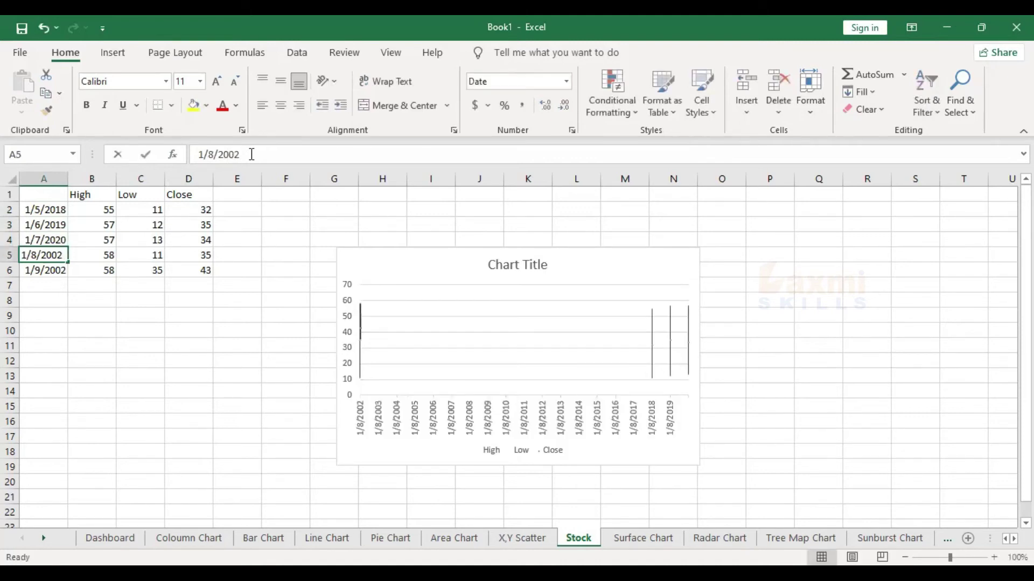
click(252, 154)
key(BackSpace)
key(BackSpace)
text(21)
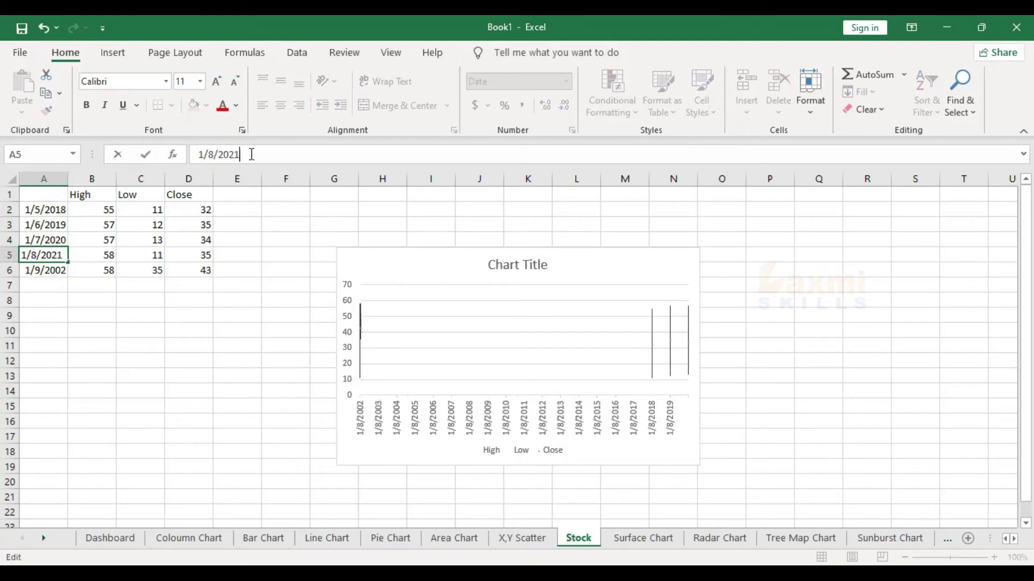
key(Return)
click(252, 154)
key(BackSpace)
key(BackSpace)
text(22)
key(Return)
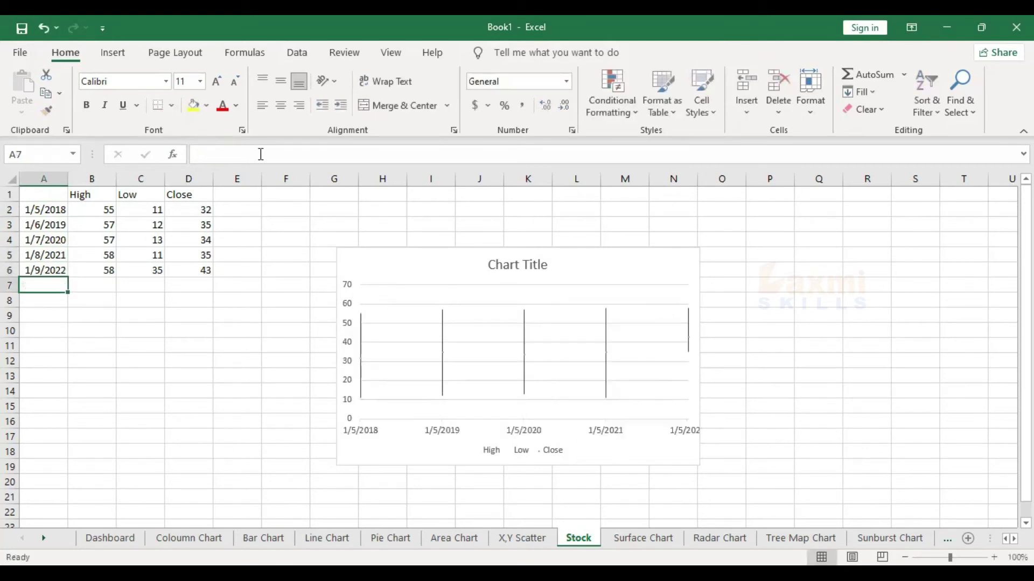
Step: Set High B2 to 39 and B3 to 30, Low C4 to 50, Close D4 to 85
click(105, 224)
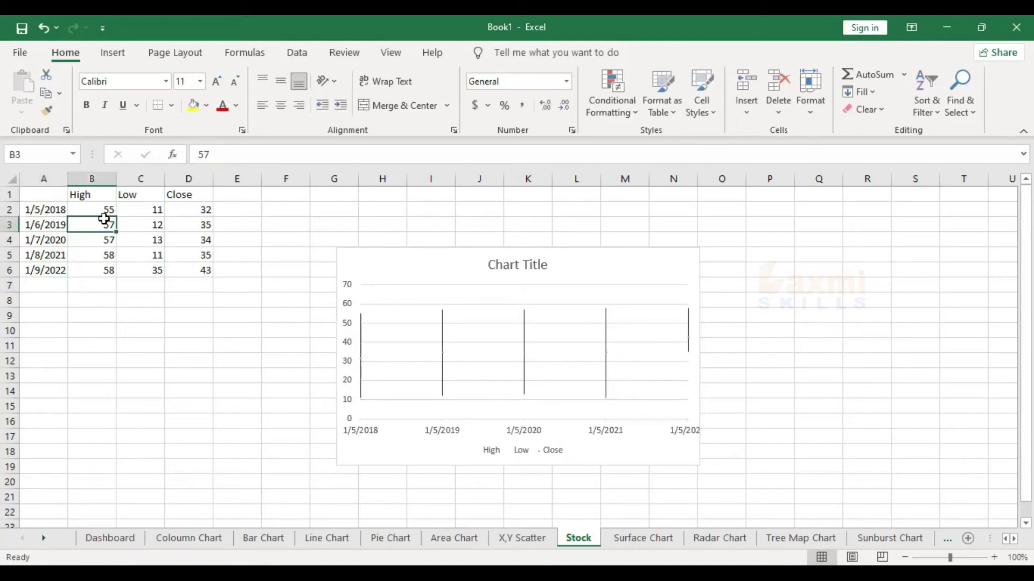
click(107, 210)
text(39)
key(Return)
text(30)
key(Return)
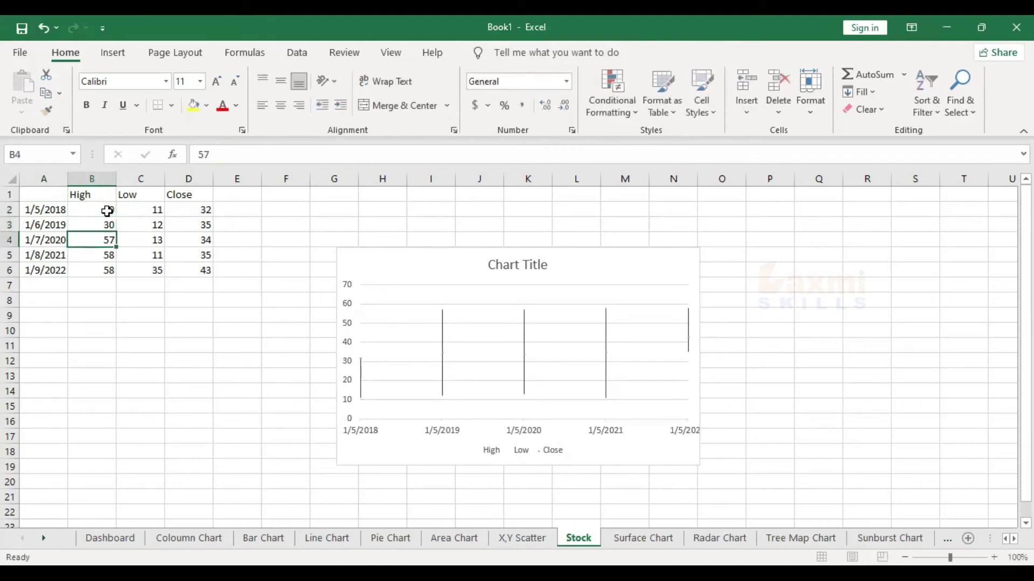
click(149, 234)
text(50)
key(Return)
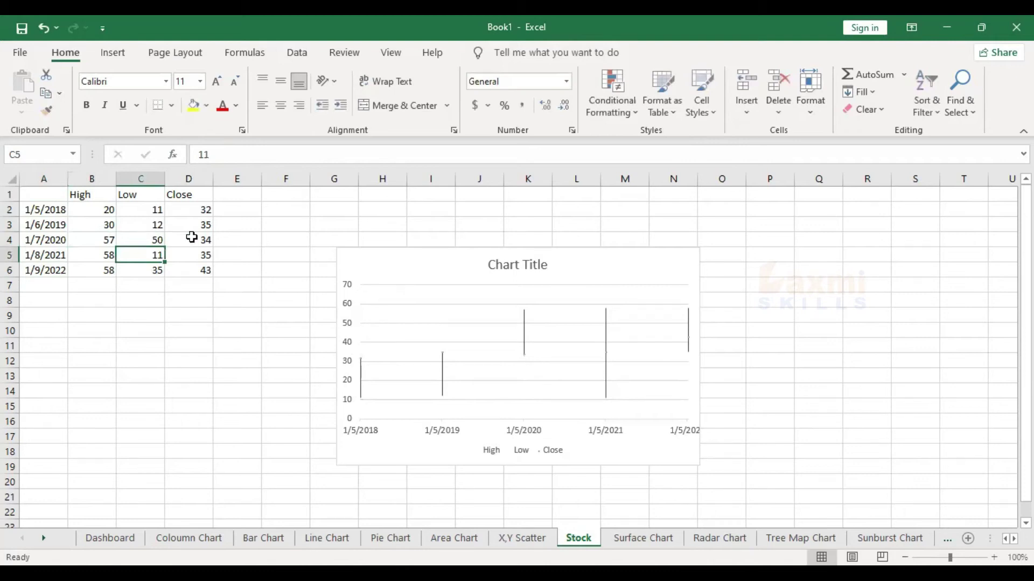
click(196, 243)
text(85)
key(Return)
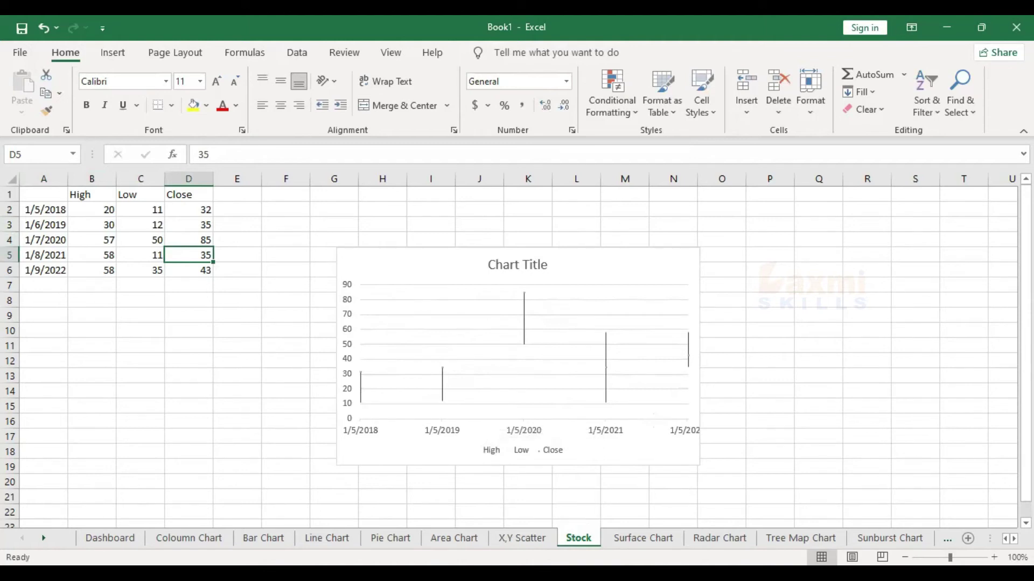
click(643, 538)
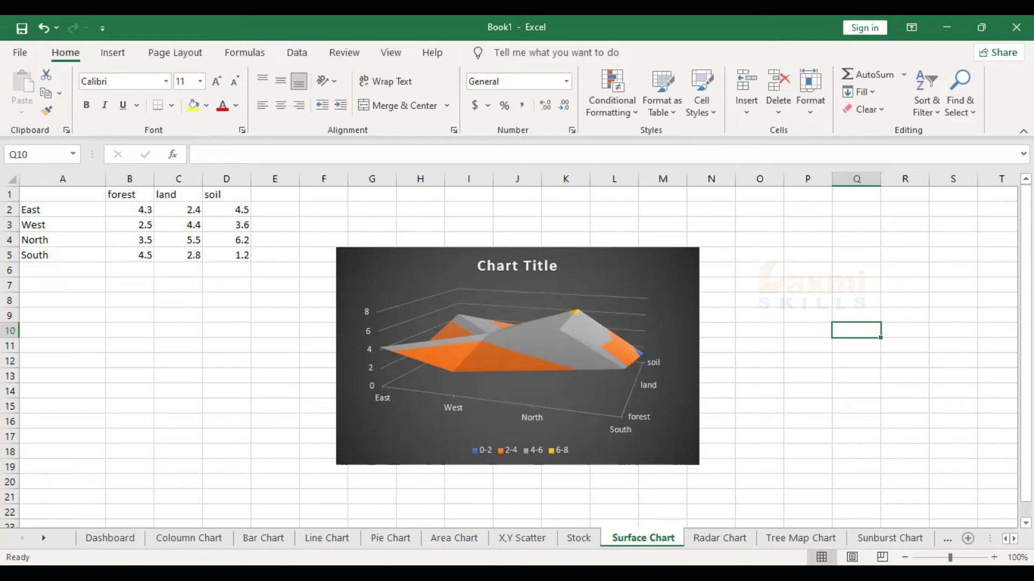
Step: Change West's land value in C3 from 4.4 to 3.2
click(637, 542)
click(192, 227)
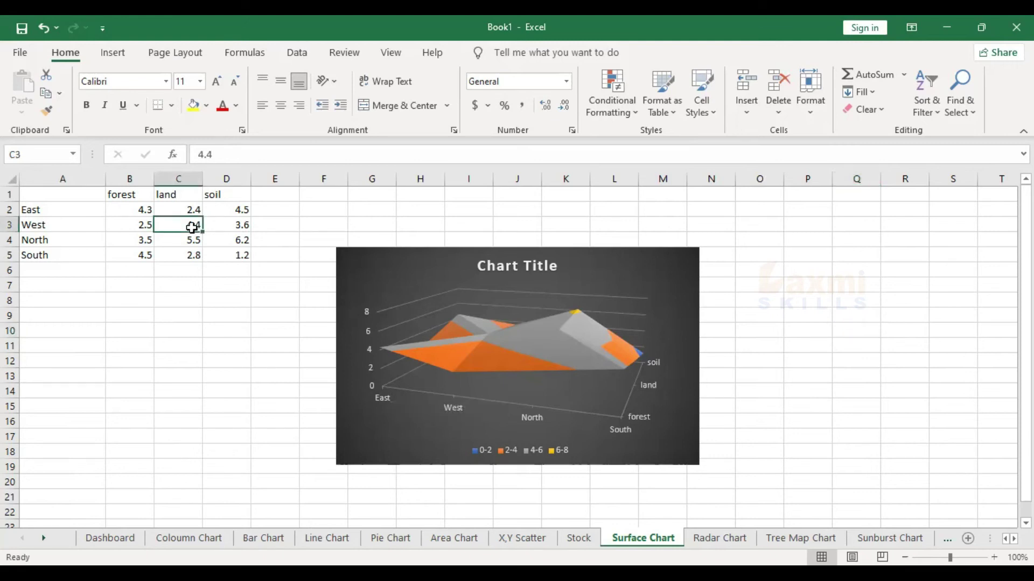
text(3.2)
key(Return)
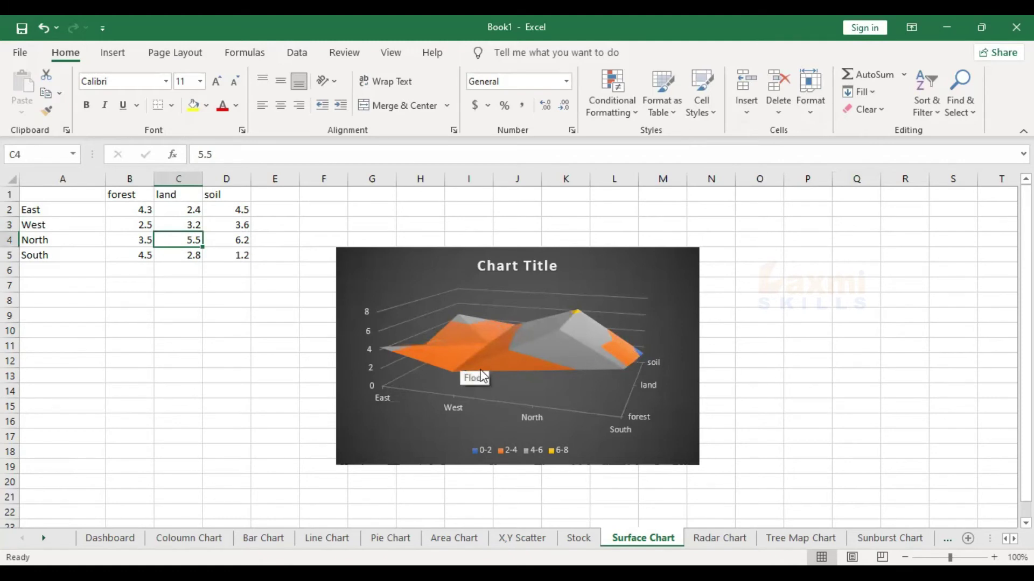
click(663, 285)
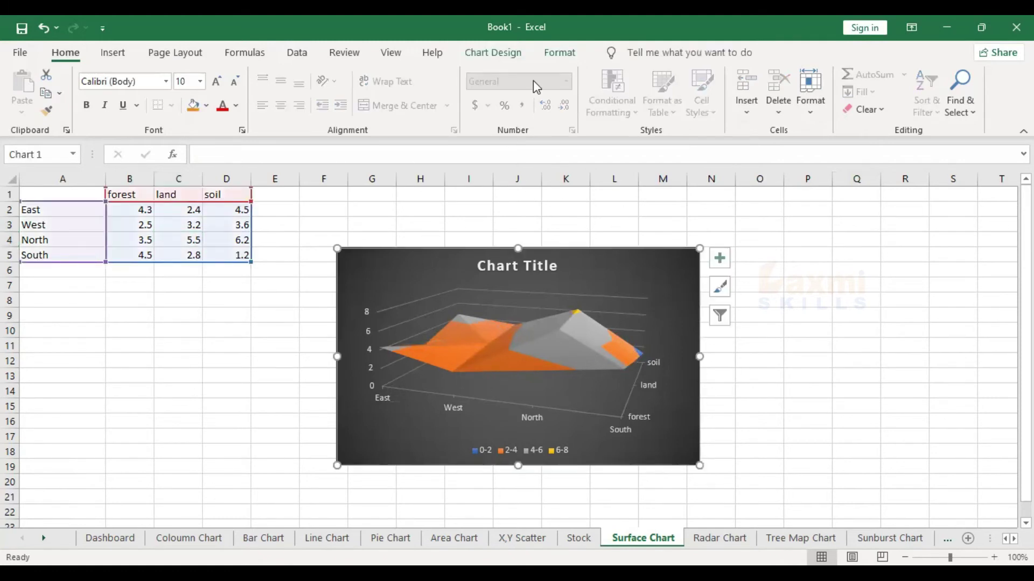
click(485, 49)
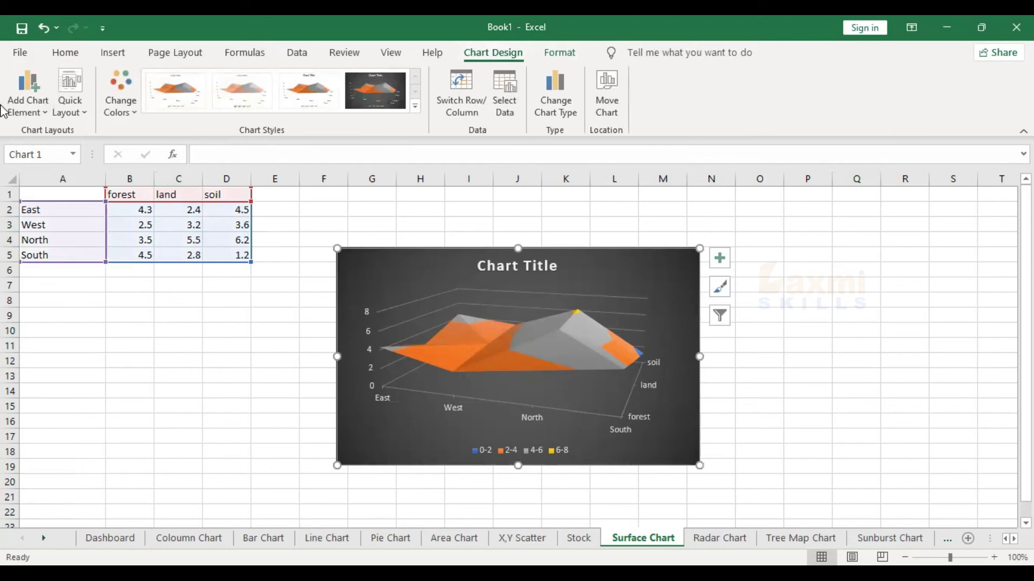
click(86, 113)
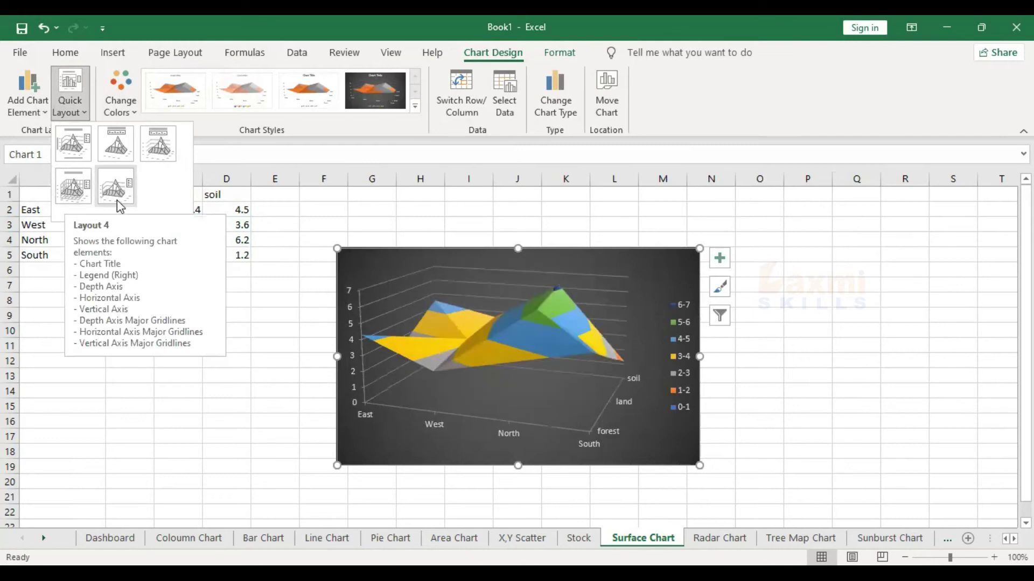
click(121, 103)
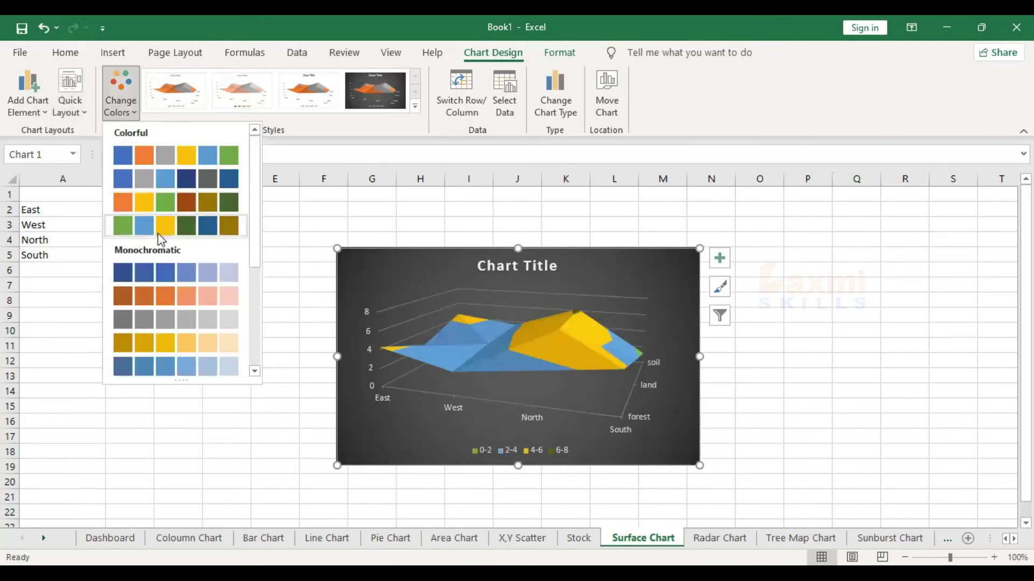
click(359, 228)
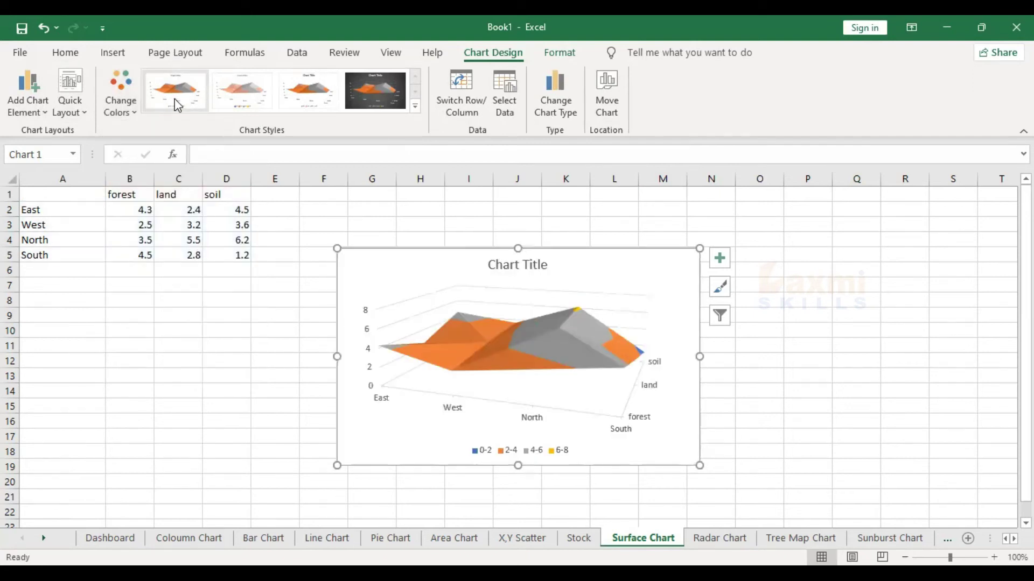
click(375, 91)
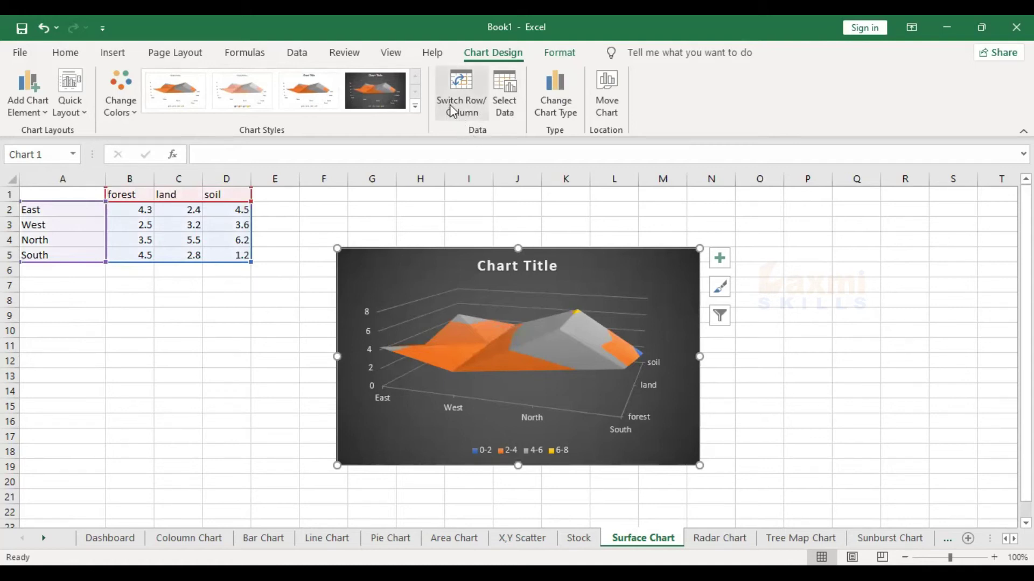
click(510, 108)
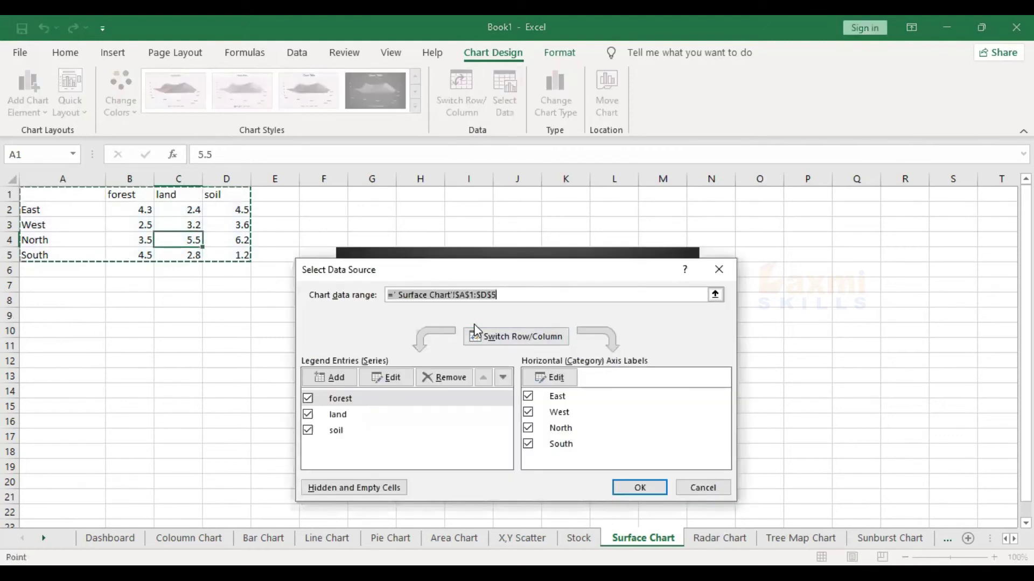
click(719, 269)
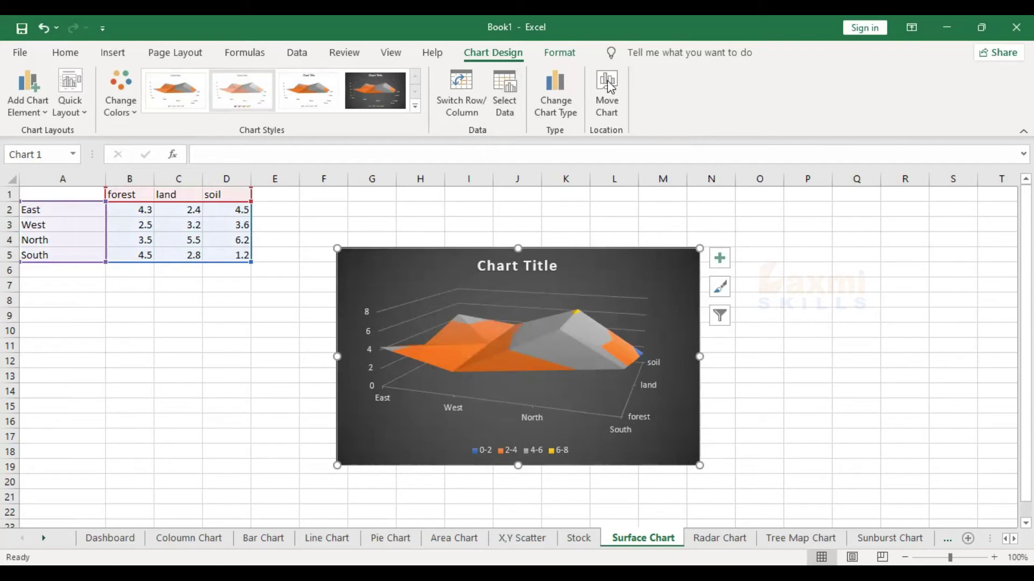
Step: Preview the surface chart's text outline colours and shape styles without applying any, then show the Radar Chart sheet
click(560, 52)
click(251, 102)
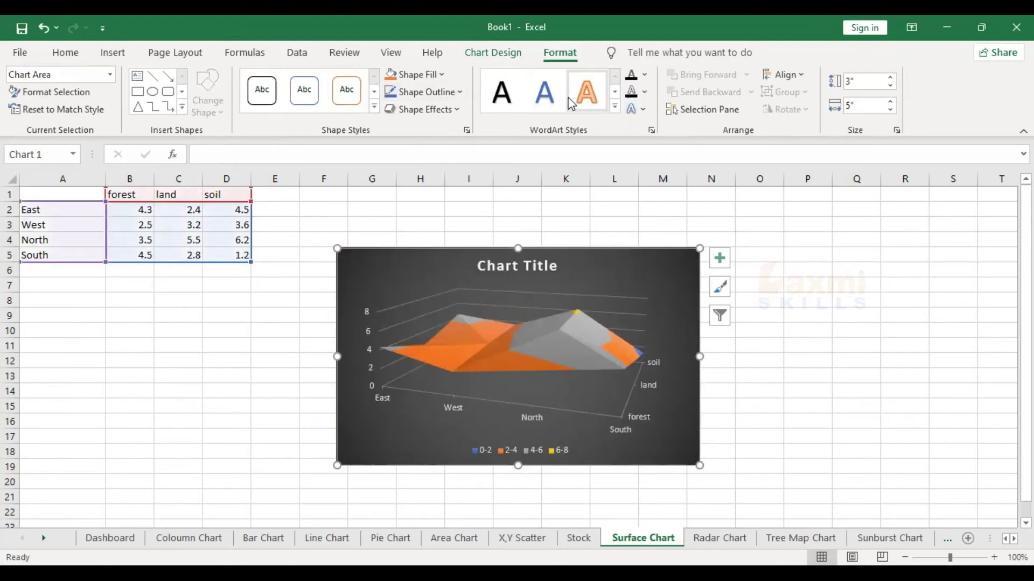
click(645, 93)
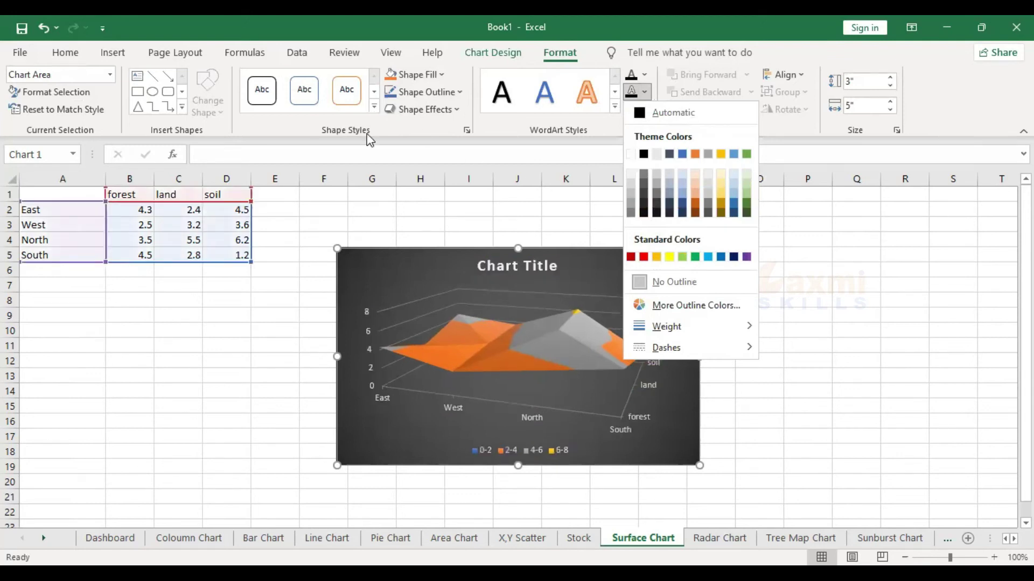
click(373, 111)
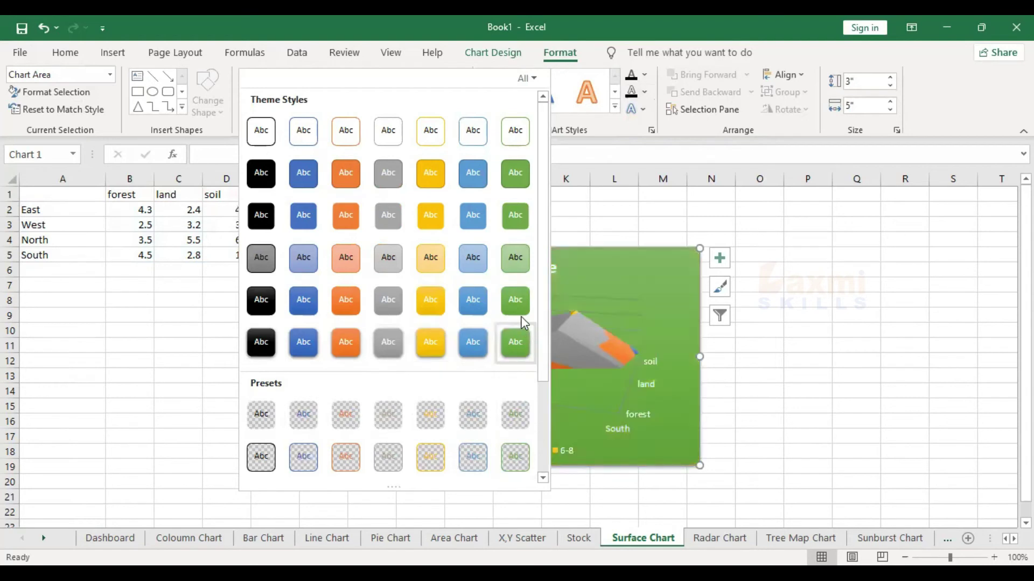
click(748, 328)
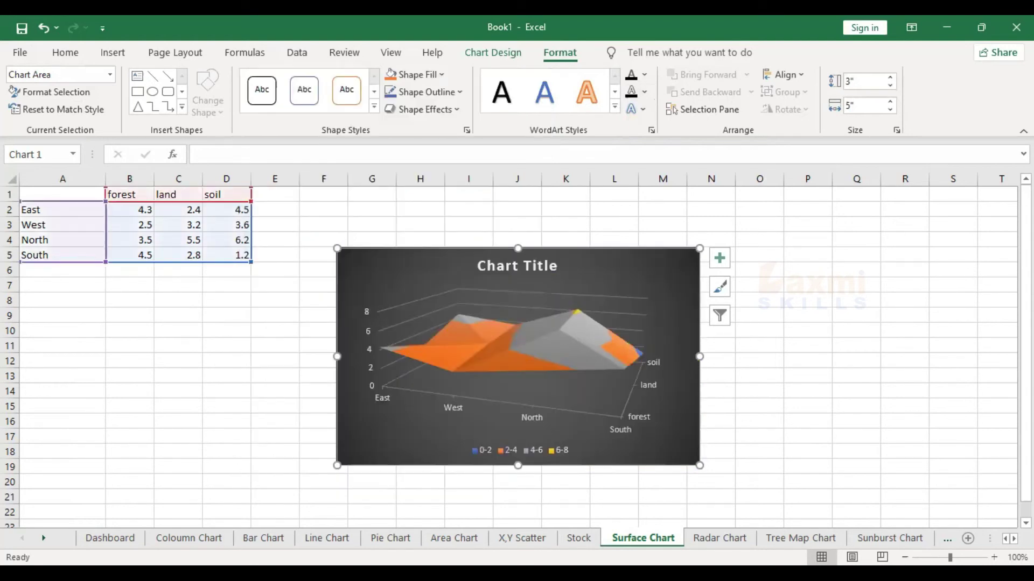
click(708, 538)
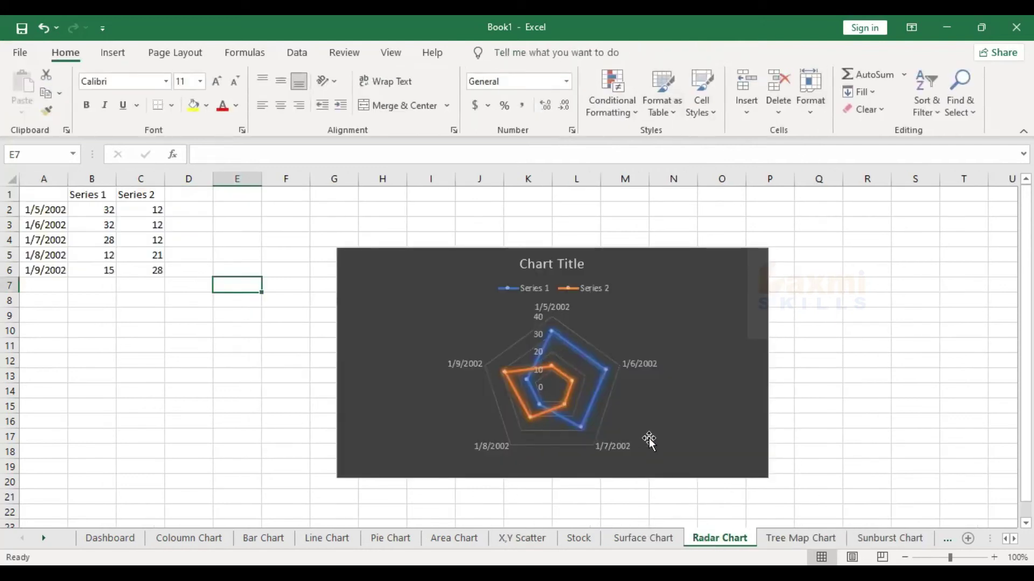
click(542, 327)
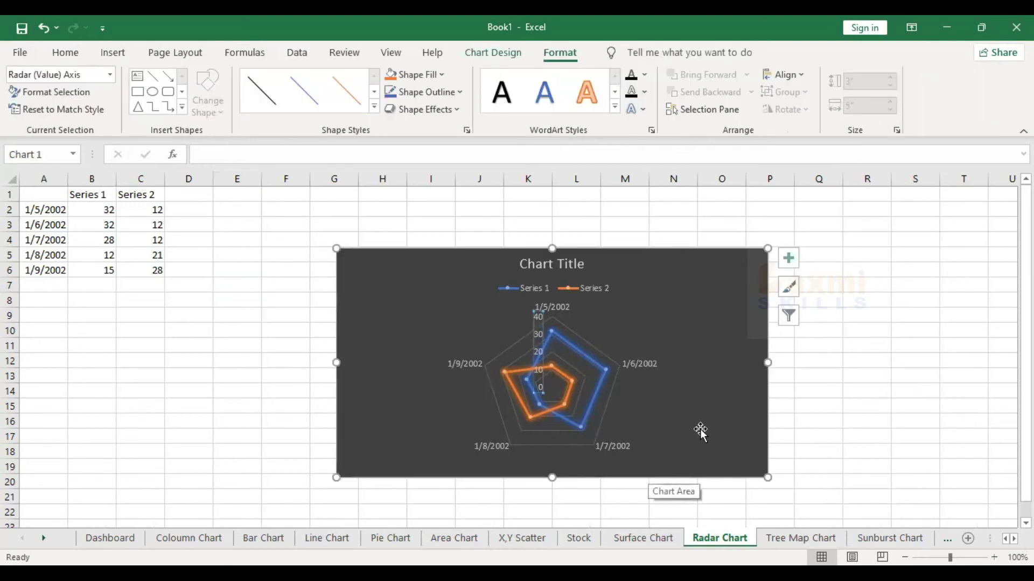
click(819, 330)
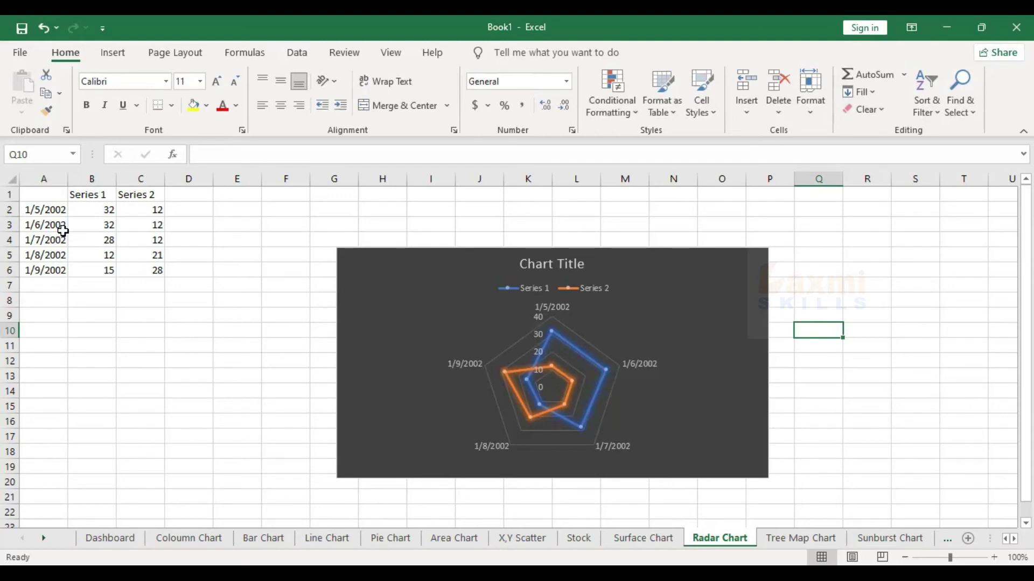
Step: Enter 20, 20 and 10 into Series 1 cells B4:B6
click(97, 210)
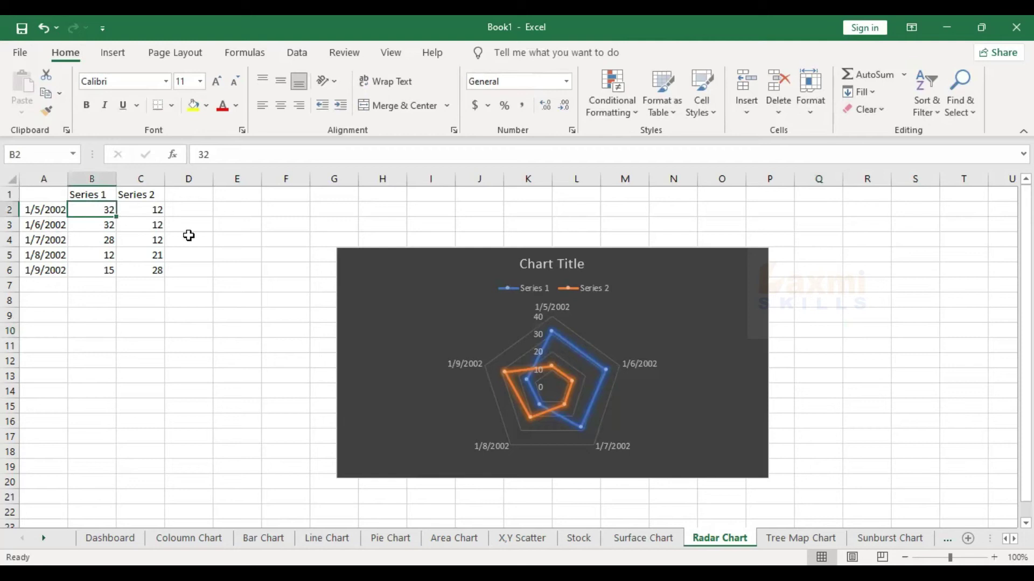
click(106, 241)
text(20)
key(Return)
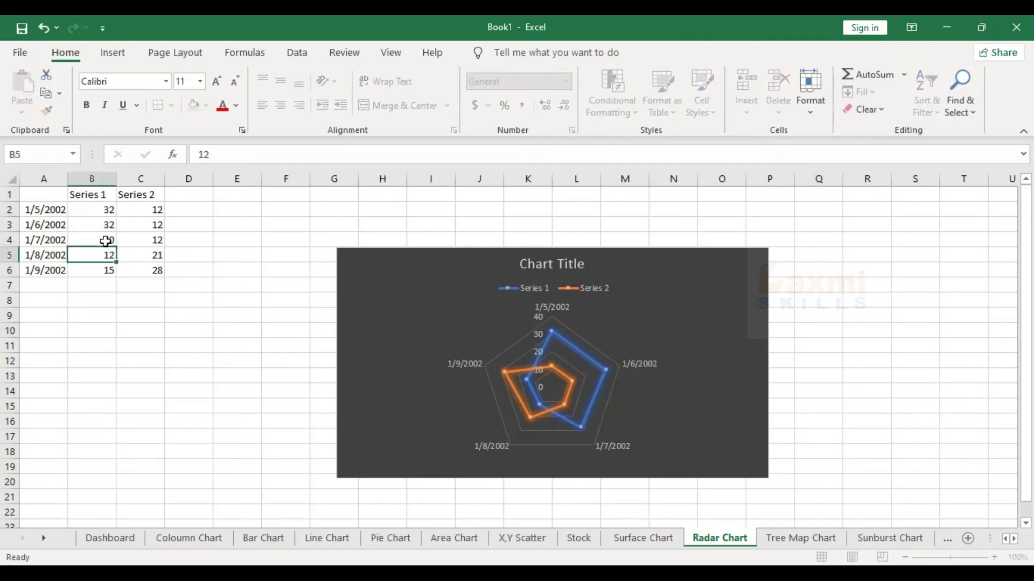
text(2)
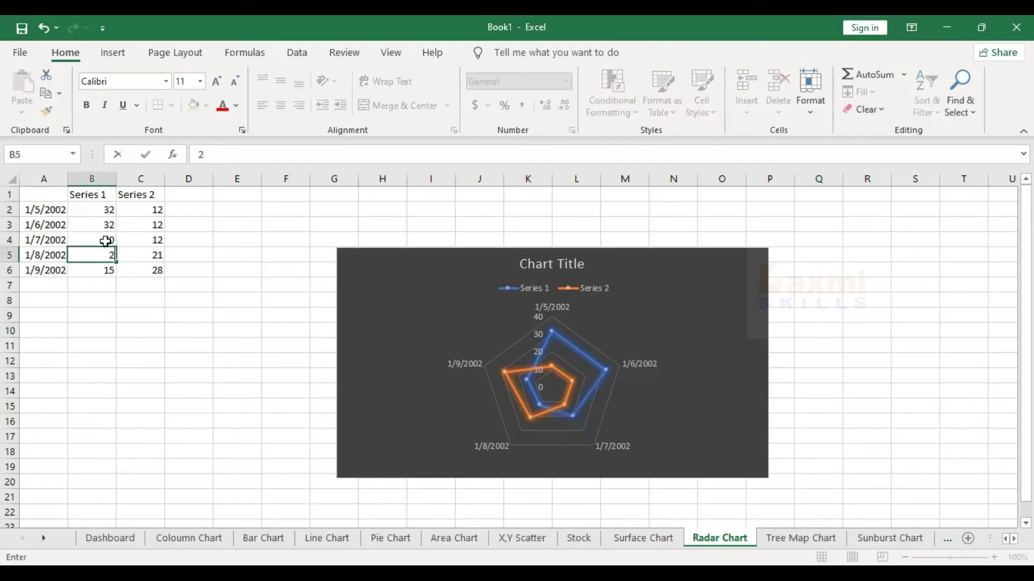
text(0)
key(Return)
text(10)
key(Return)
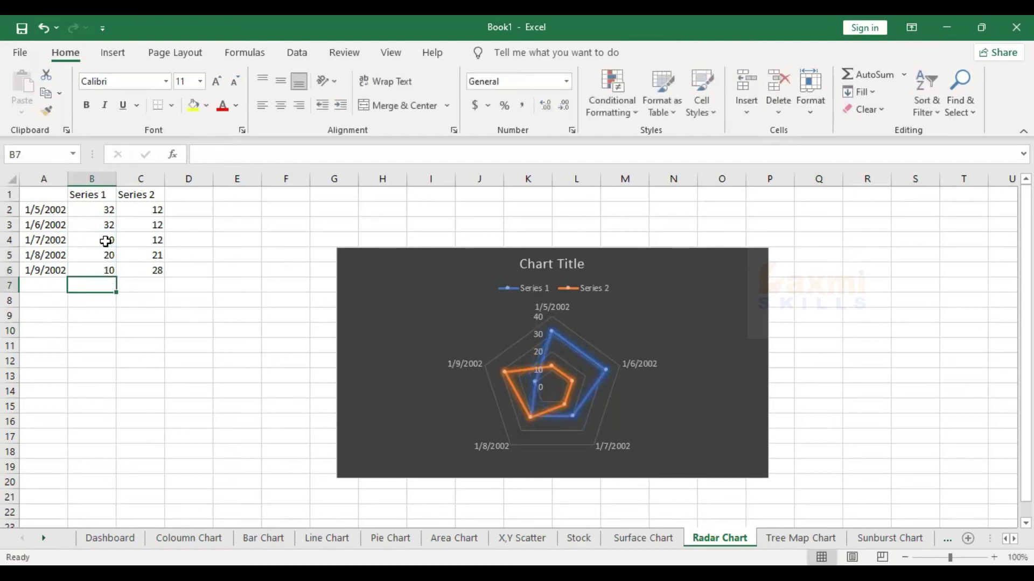
Step: Enter 50, 60, 10, 60, 50 into Series 2 cells C2:C6
click(161, 210)
text(50)
key(Return)
text(60)
key(Return)
text(10)
key(Return)
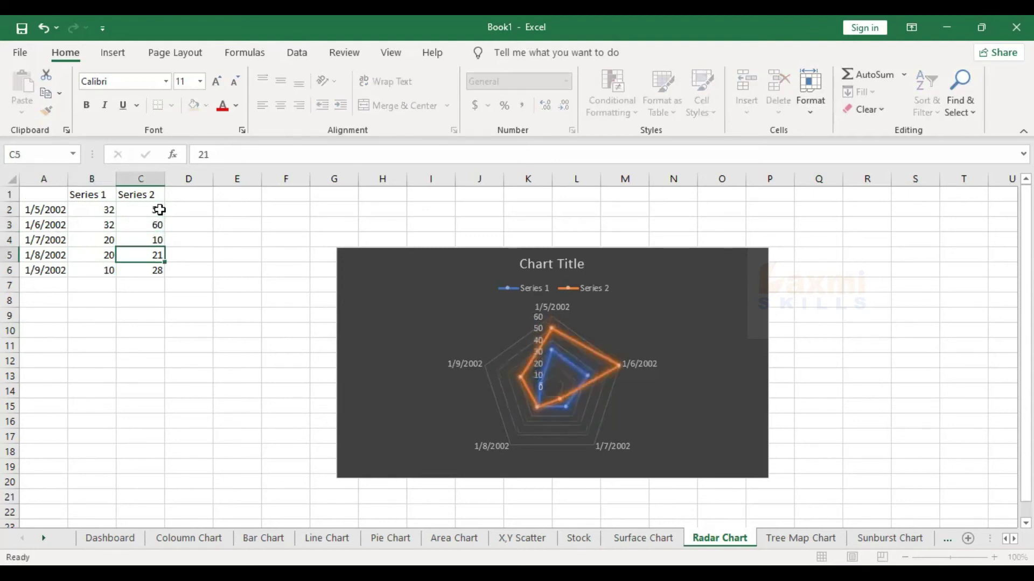
text(60)
key(Return)
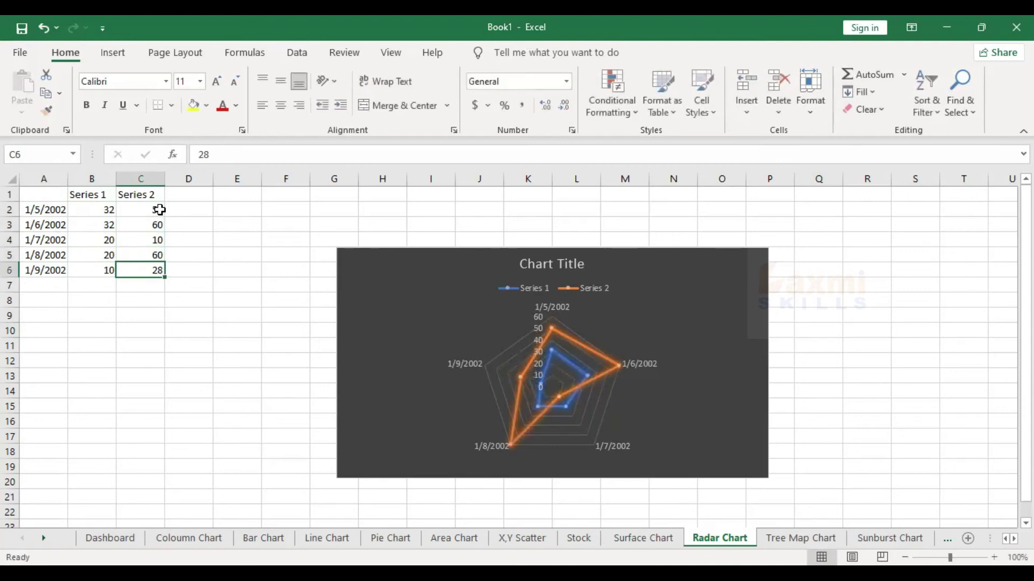
text(50)
key(Return)
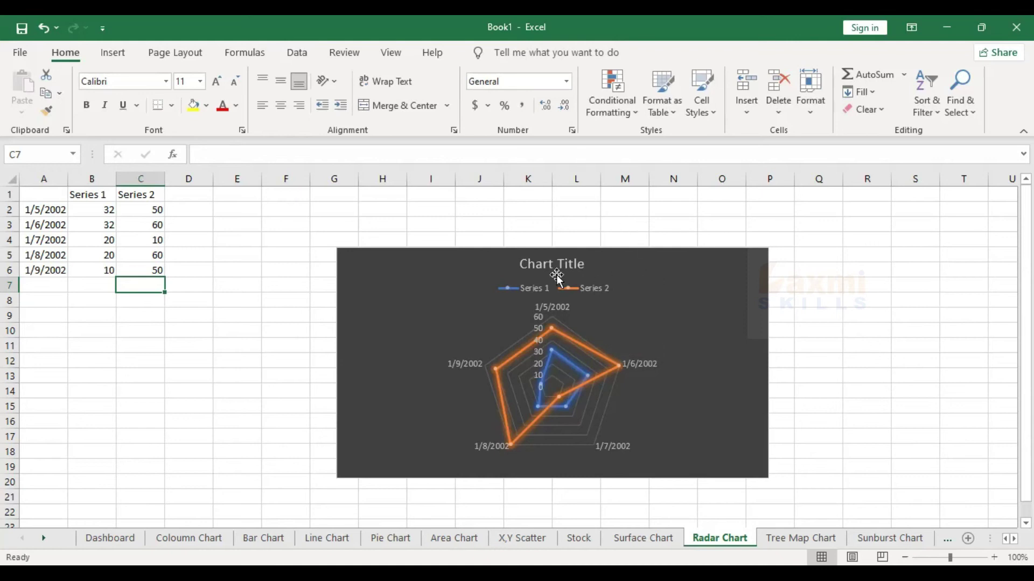
Step: Show the Tree Map Chart sheet and select its treemap chart
click(800, 538)
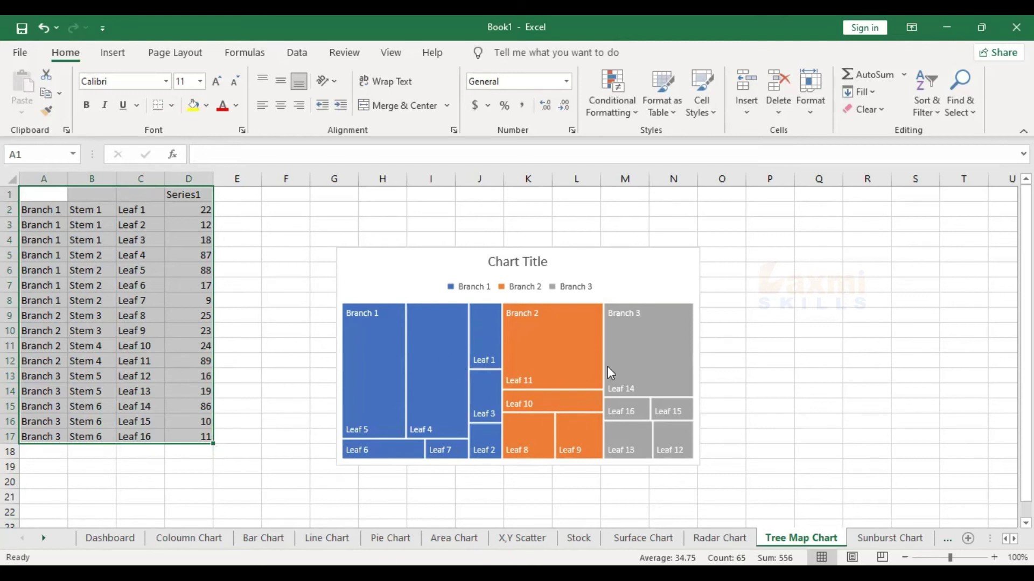
mouse_move(553, 347)
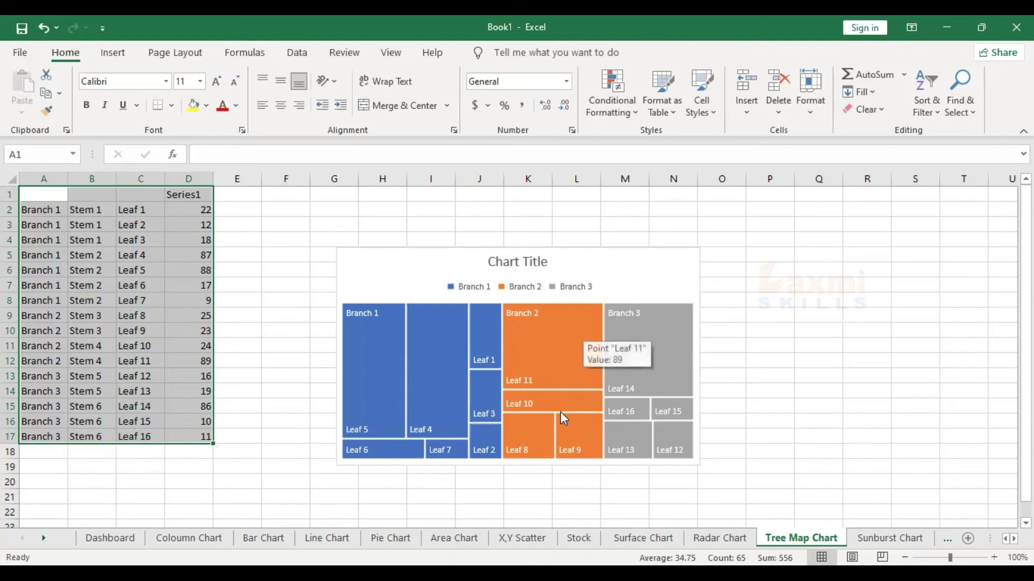
click(645, 415)
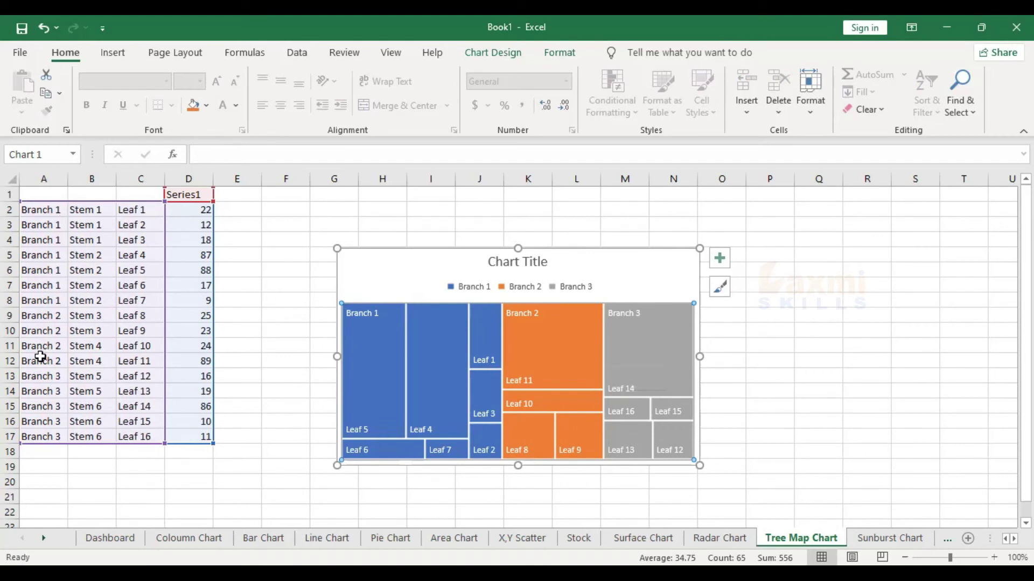
Step: Rename branch cells A2:A8 to warangal and A9:A12 to hyd
click(44, 209)
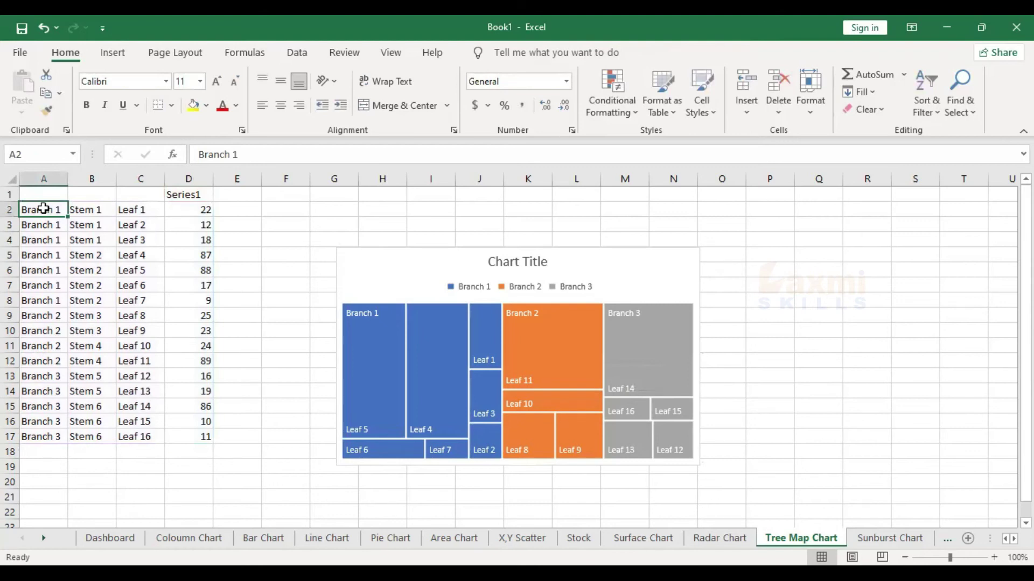
text(warangal)
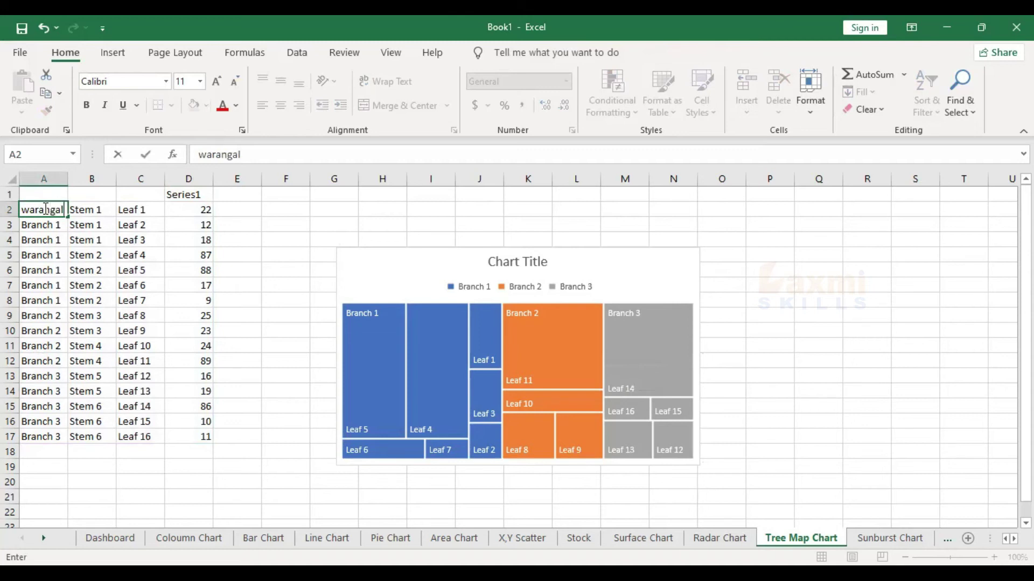
key(Return)
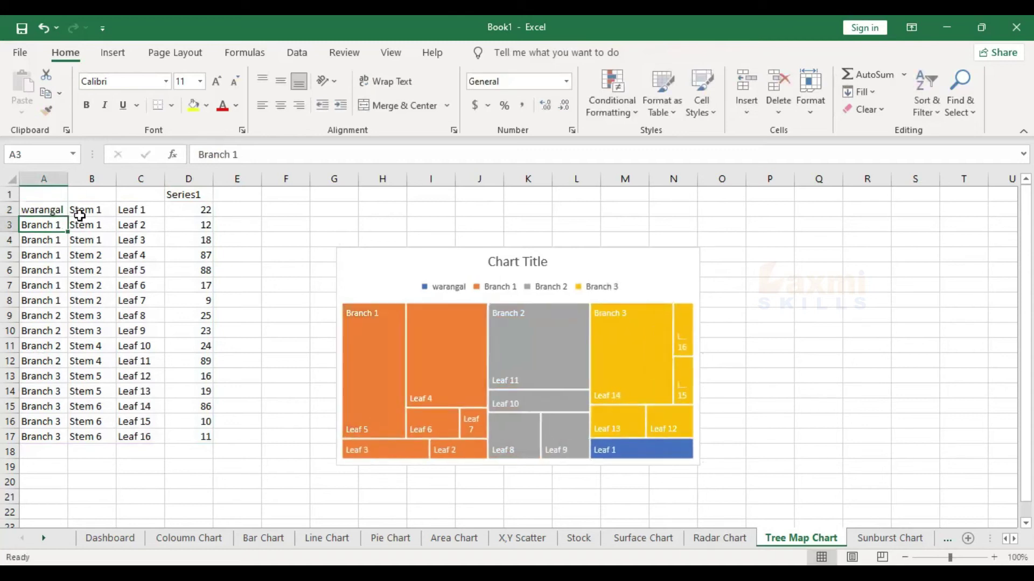
drag(60, 212, 55, 299)
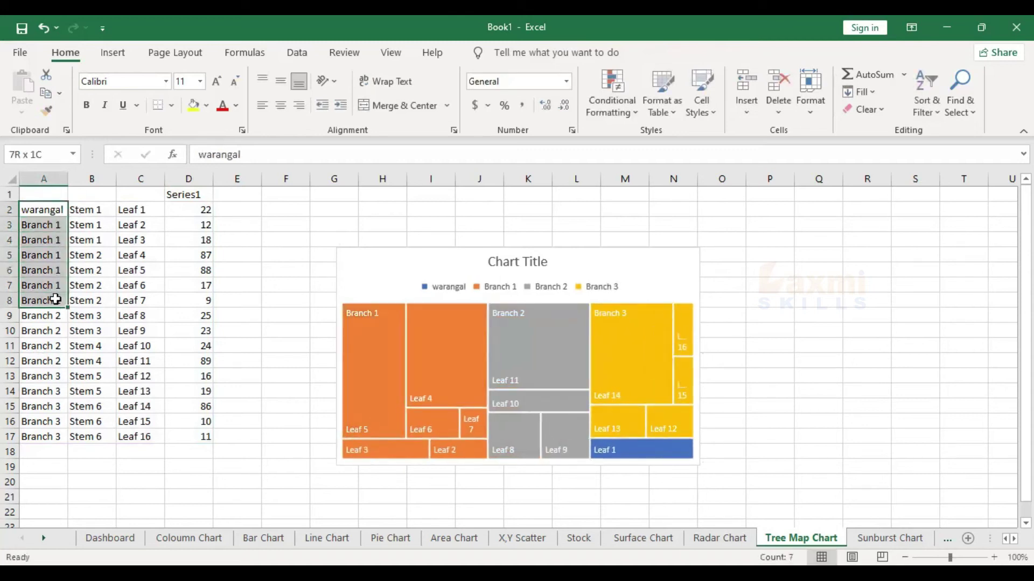
key(ctrl+d)
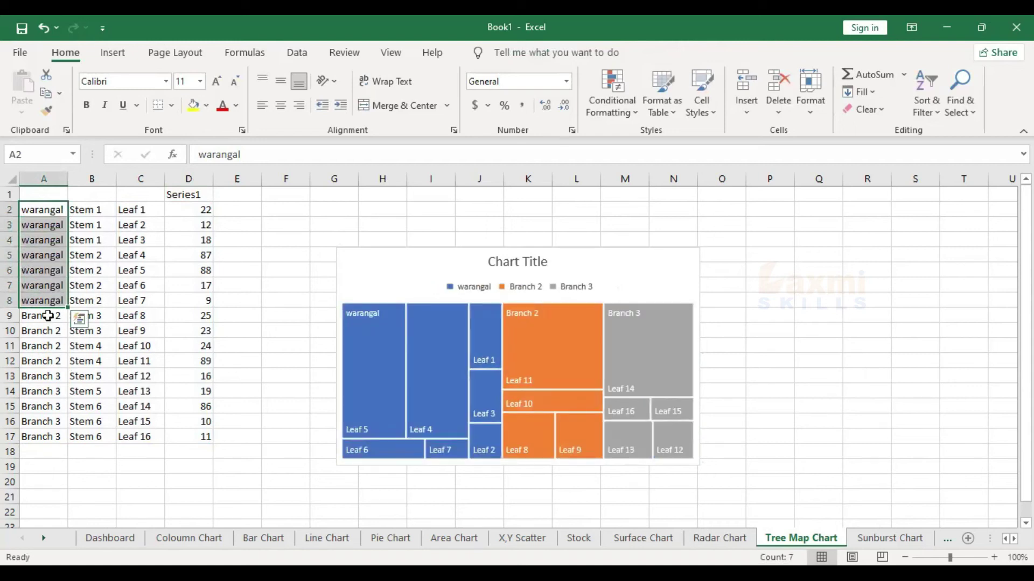
click(48, 316)
text(h)
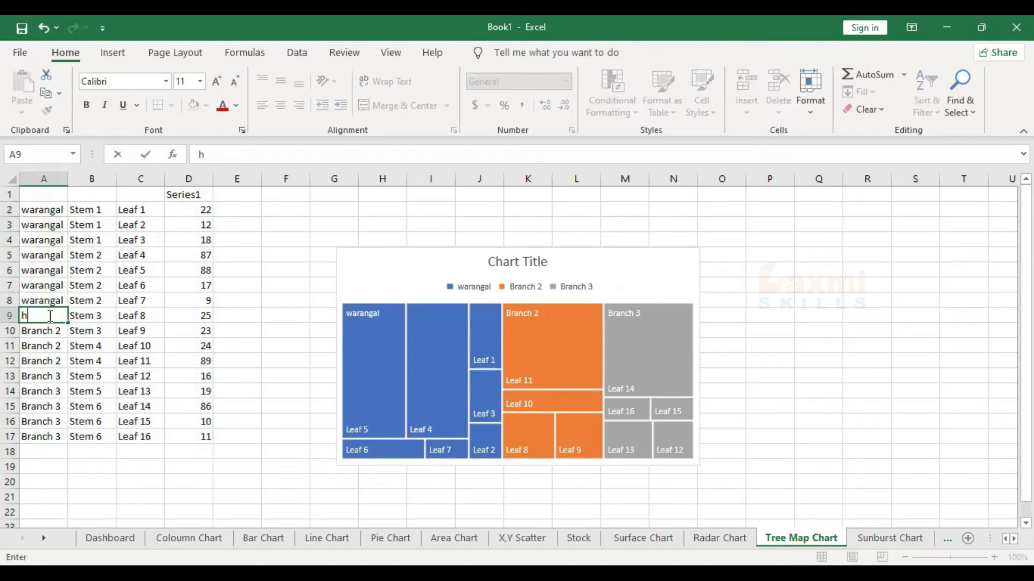
key(Return)
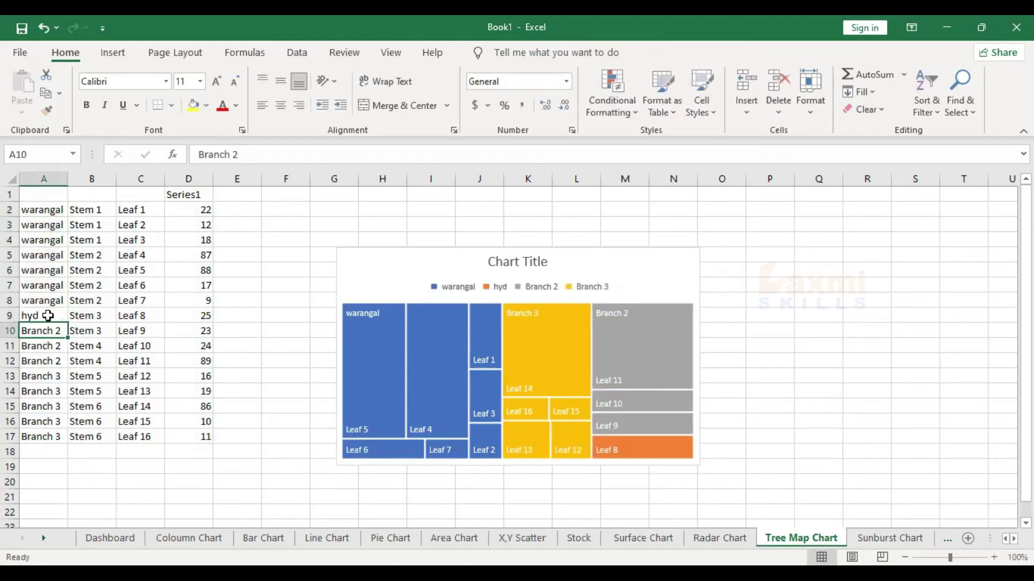
drag(50, 318, 54, 357)
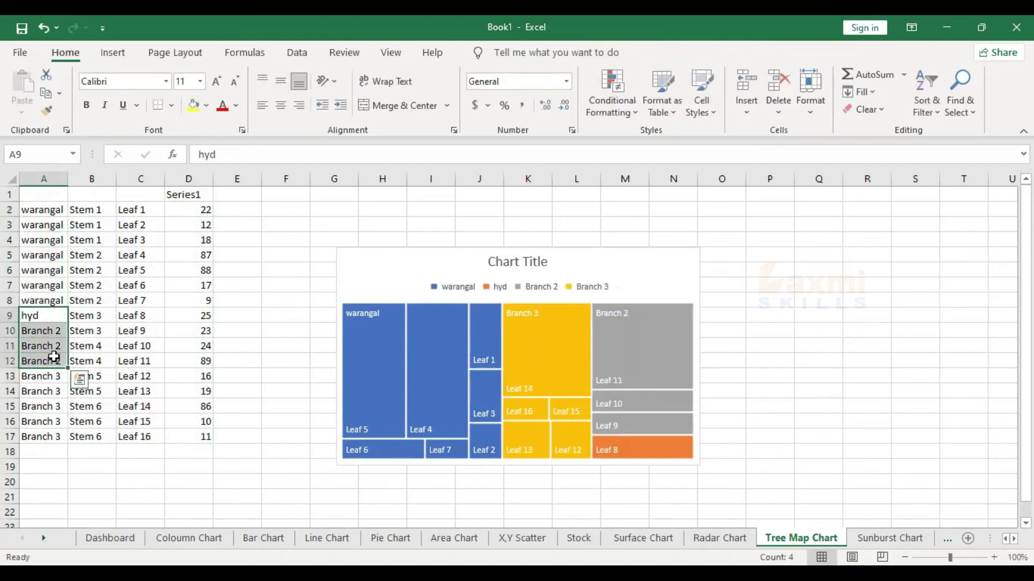
key(ctrl+d)
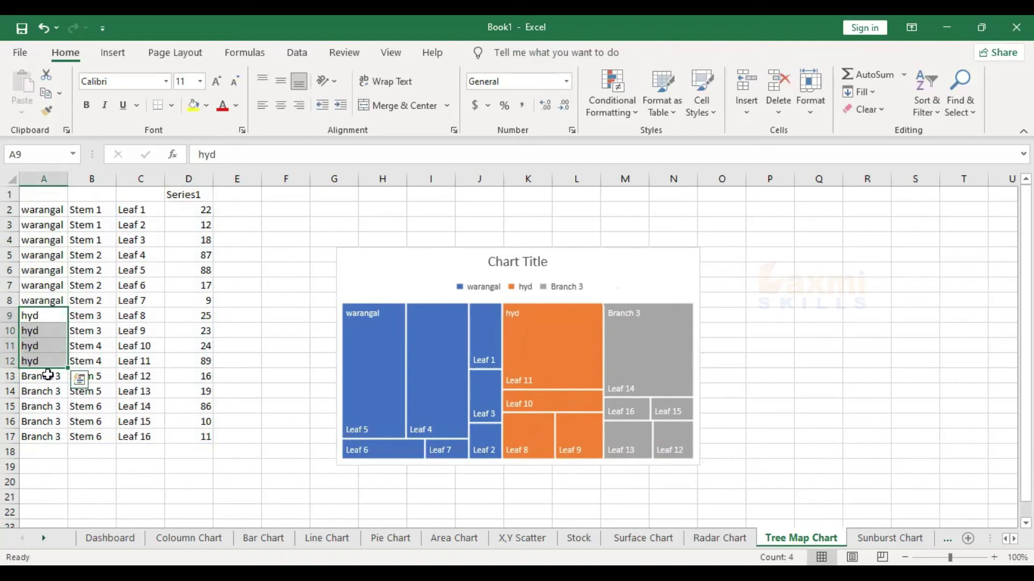
Step: Rename branch cells A13:A17 to mumbai
click(48, 376)
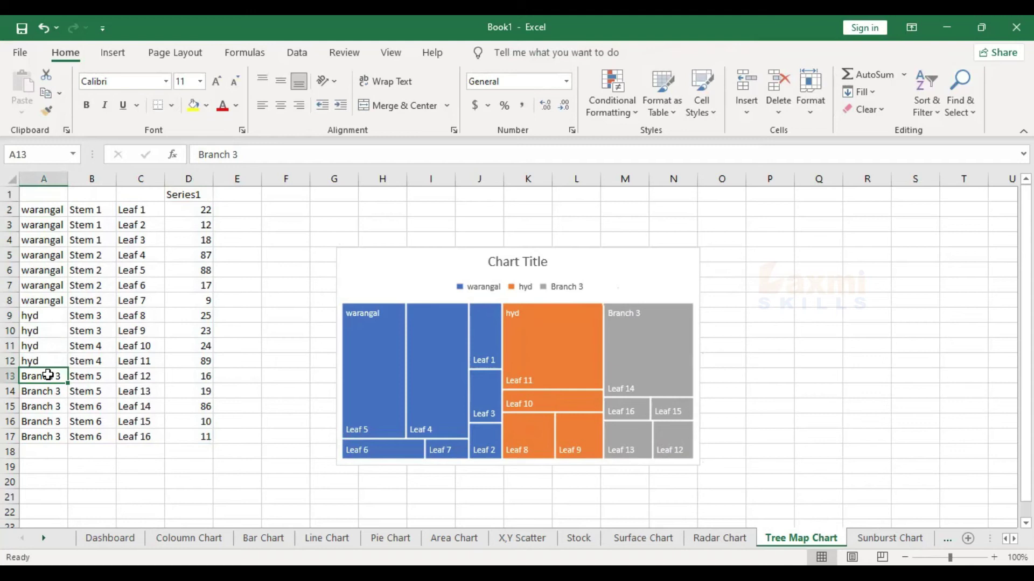
text(mumbai)
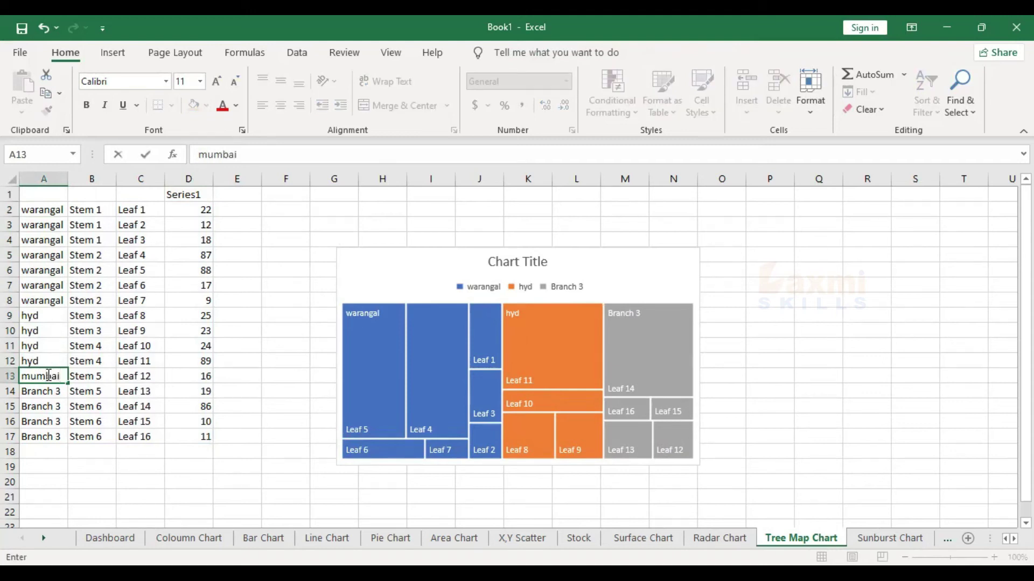
key(Return)
drag(48, 377, 51, 431)
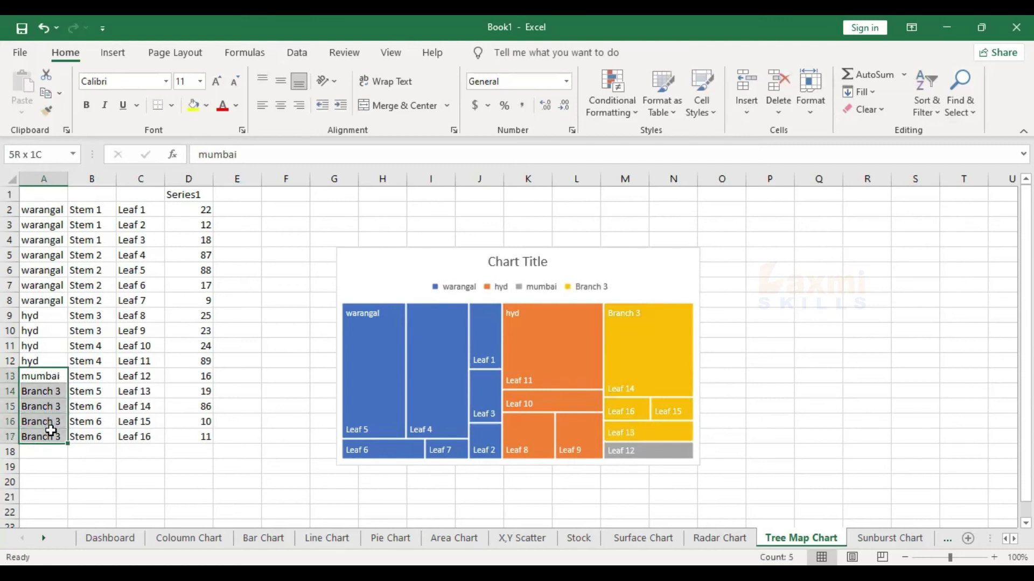
key(ctrl+d)
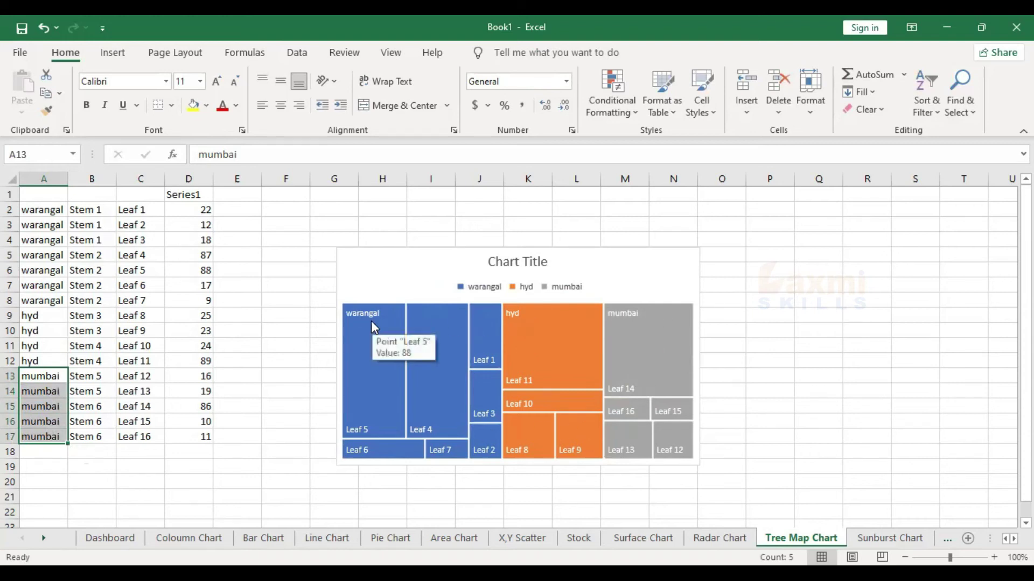
Step: Enter Cabin1 in C2 and auto-fill Cabin 1 to Cabin 16 down column C
click(141, 207)
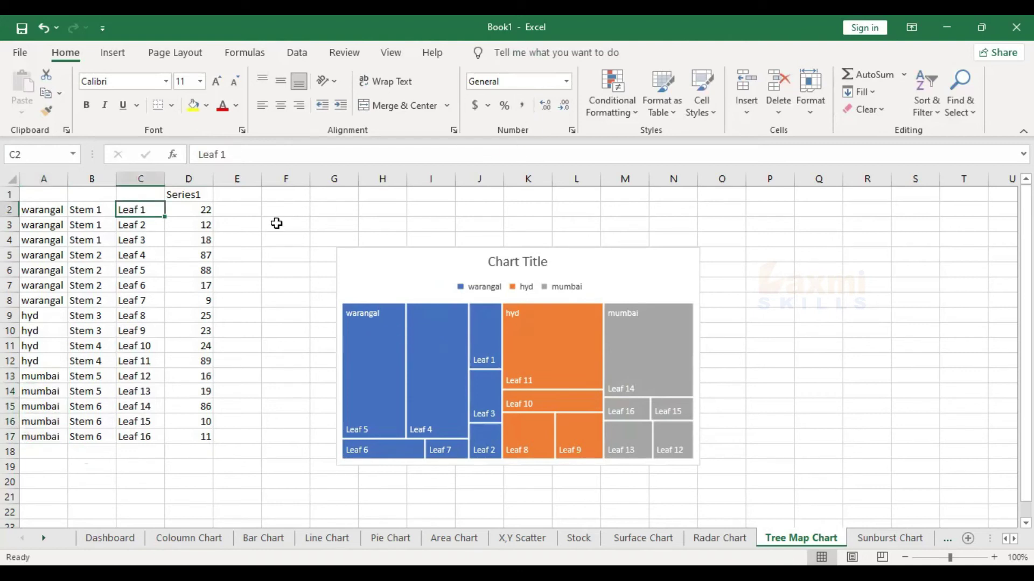
text(Cabin1)
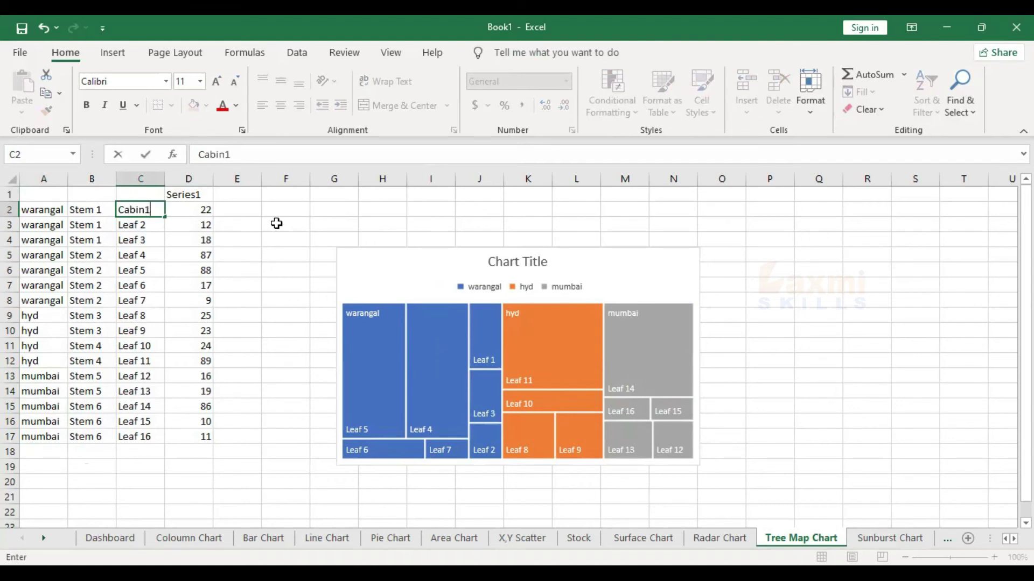
key(Return)
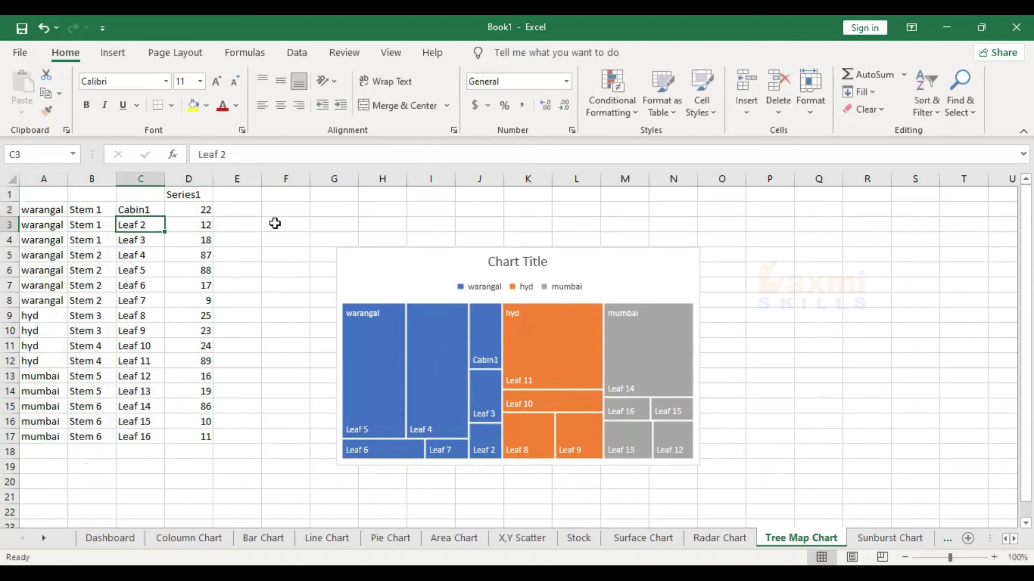
click(153, 210)
drag(165, 216, 235, 446)
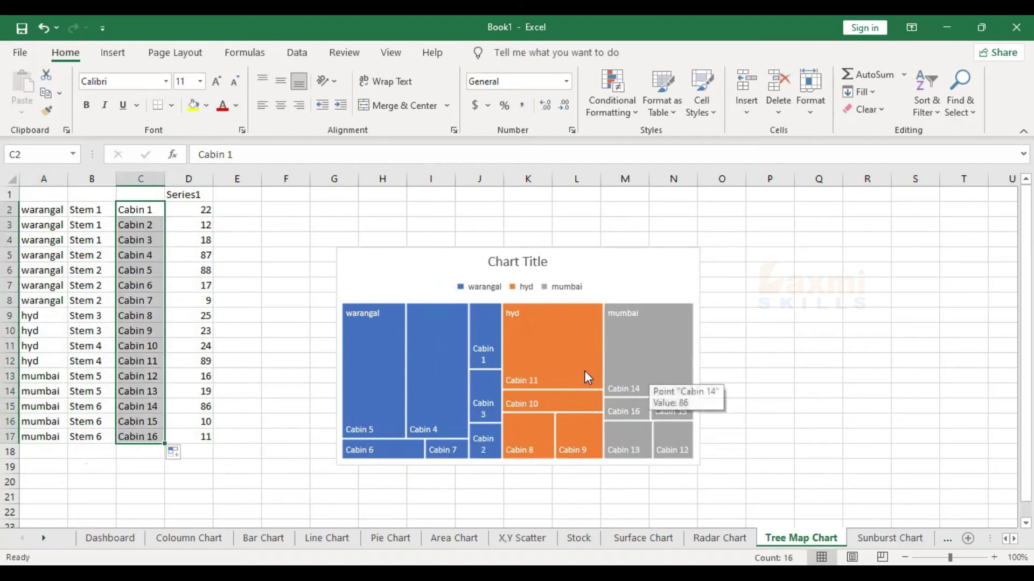
click(194, 209)
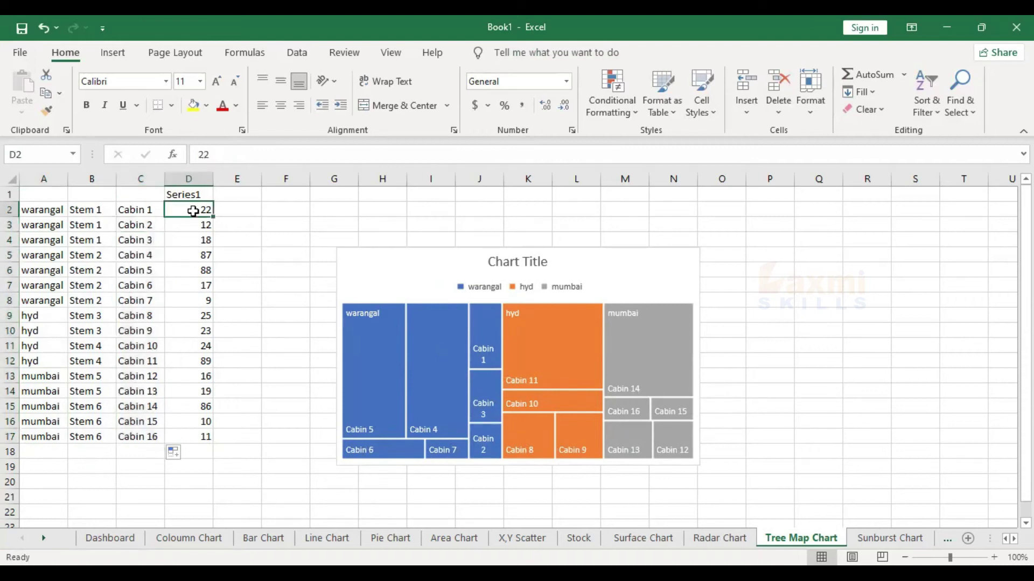
click(208, 302)
text(9)
click(206, 286)
click(204, 258)
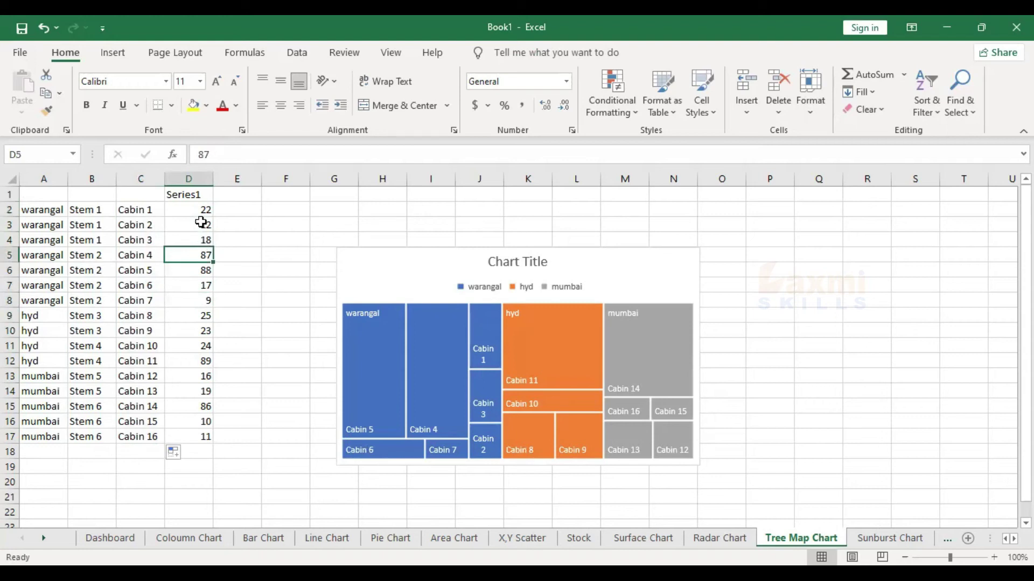
click(197, 316)
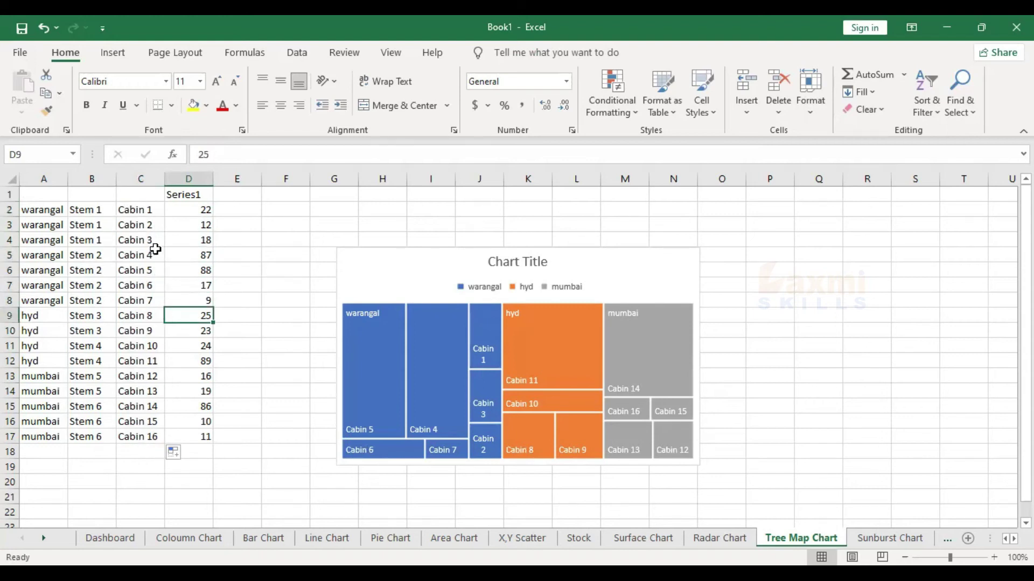
drag(196, 196, 196, 346)
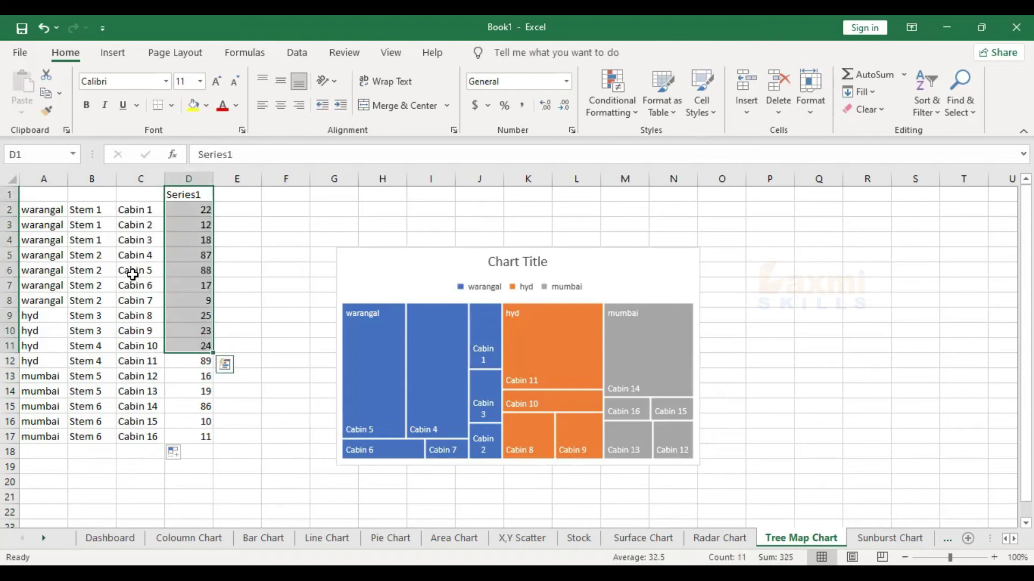
drag(32, 217, 34, 301)
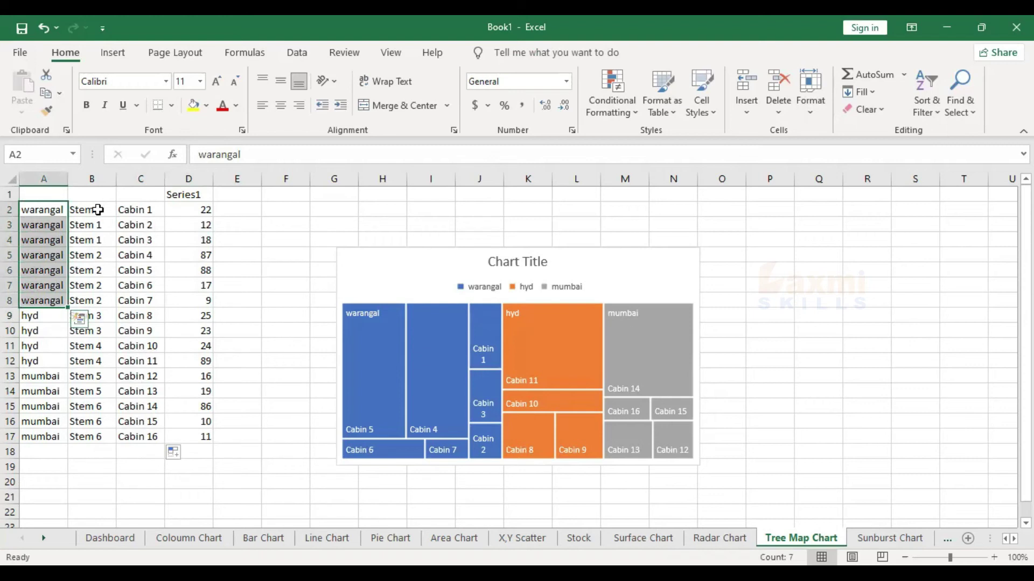
drag(97, 210, 101, 285)
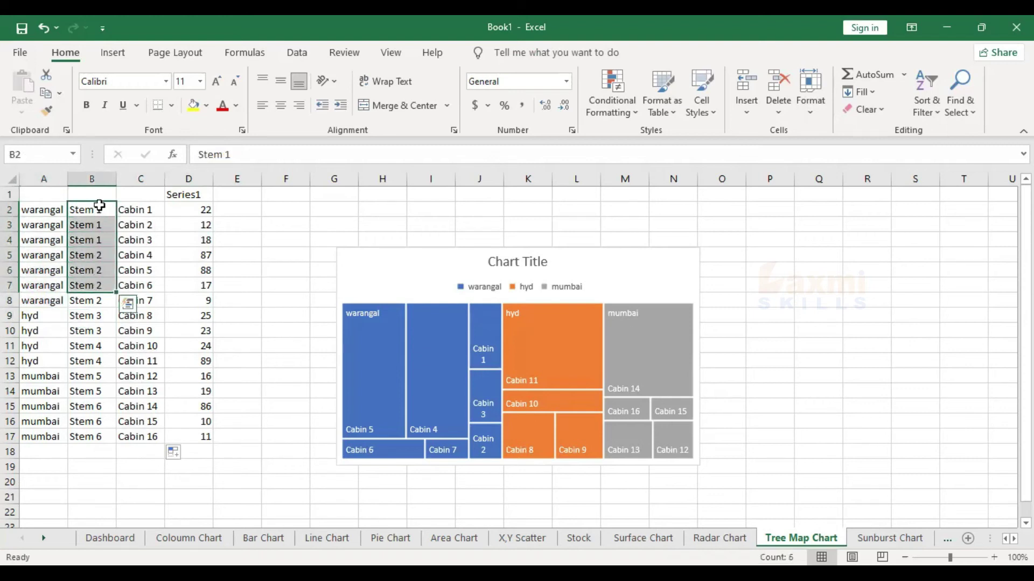
drag(135, 209, 136, 287)
drag(204, 211, 203, 288)
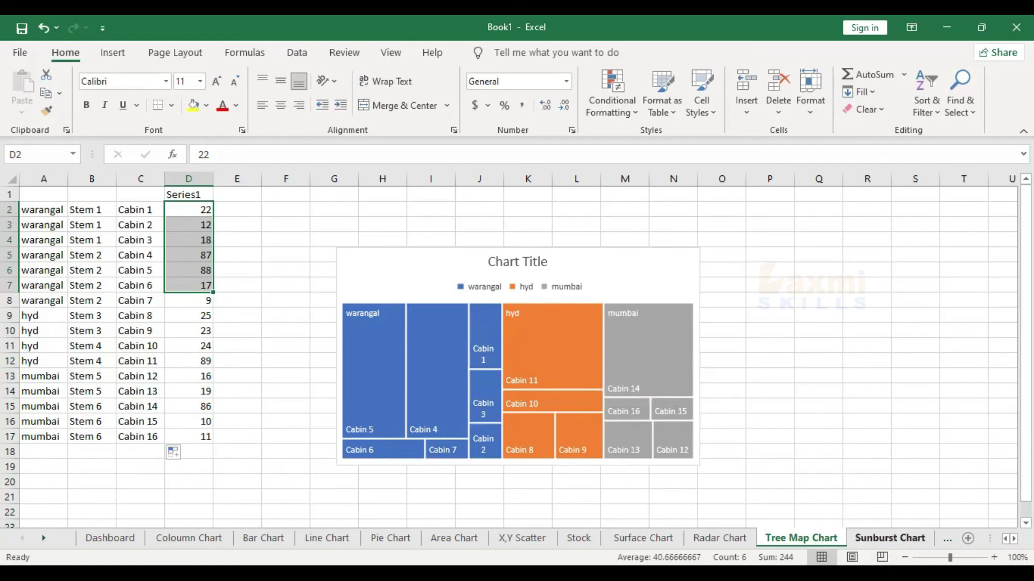
Step: On the Sunburst Chart sheet, delete the sunburst chart and restore it with undo
click(890, 538)
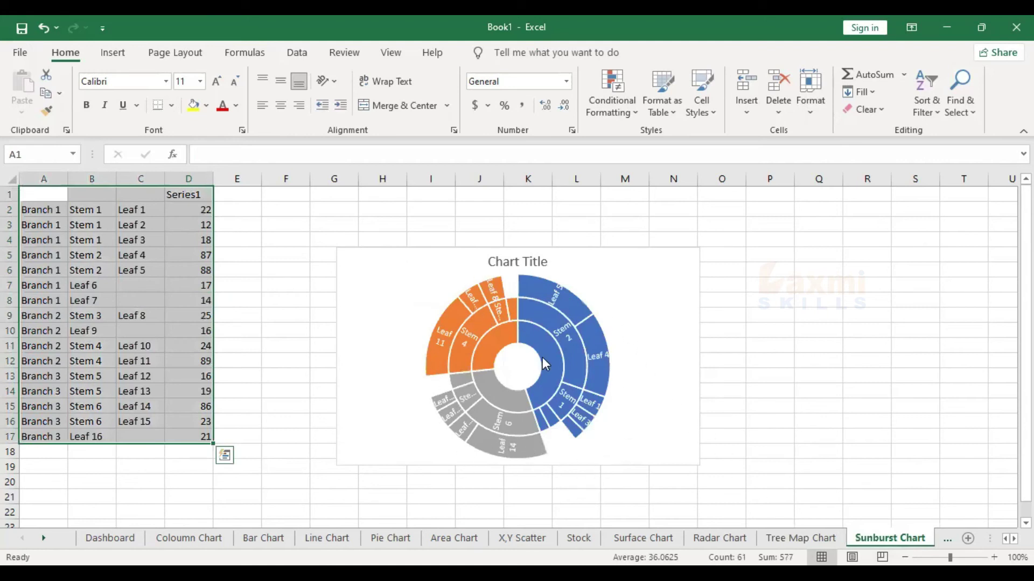
click(829, 540)
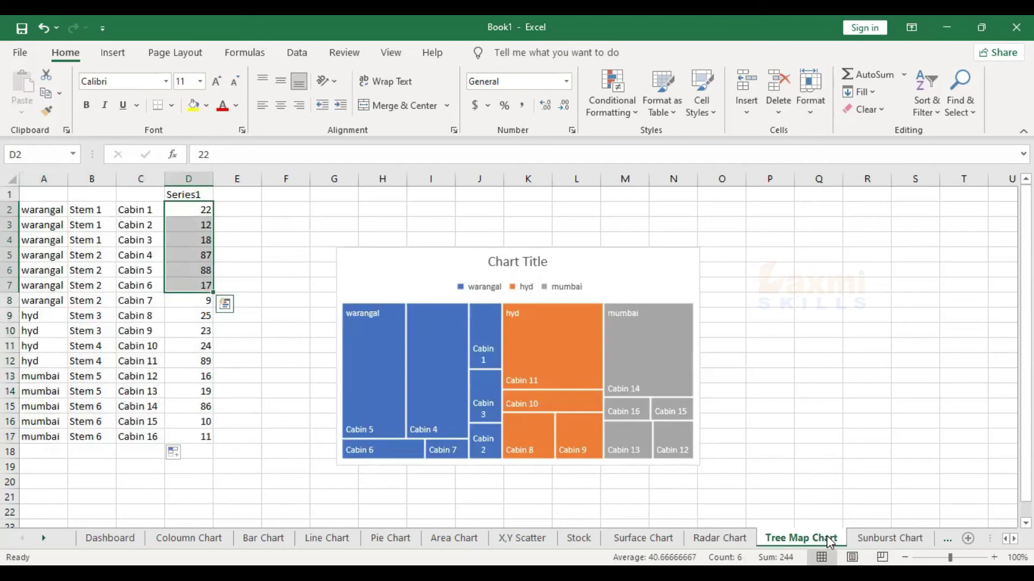
click(879, 540)
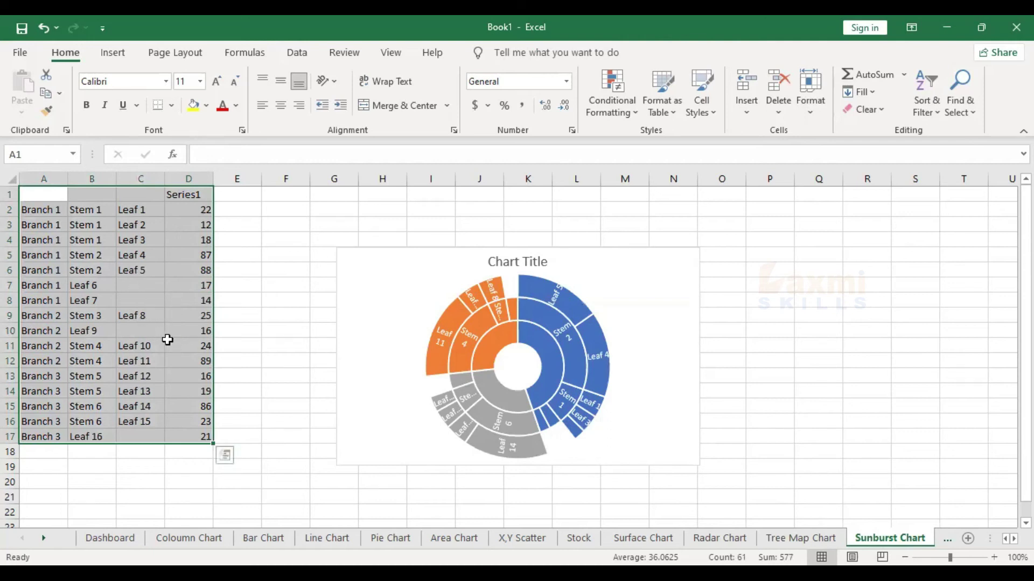
click(470, 305)
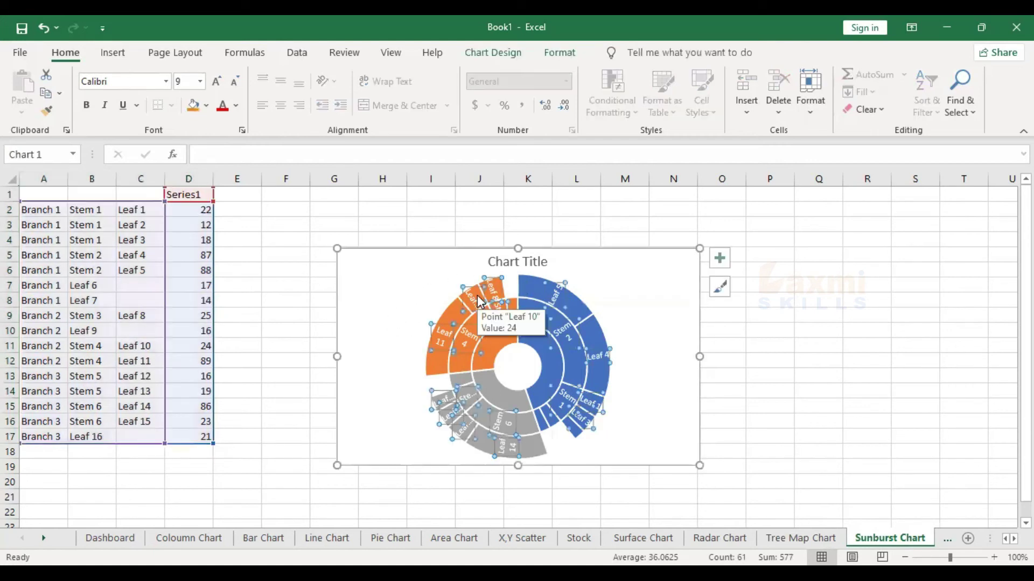
click(478, 300)
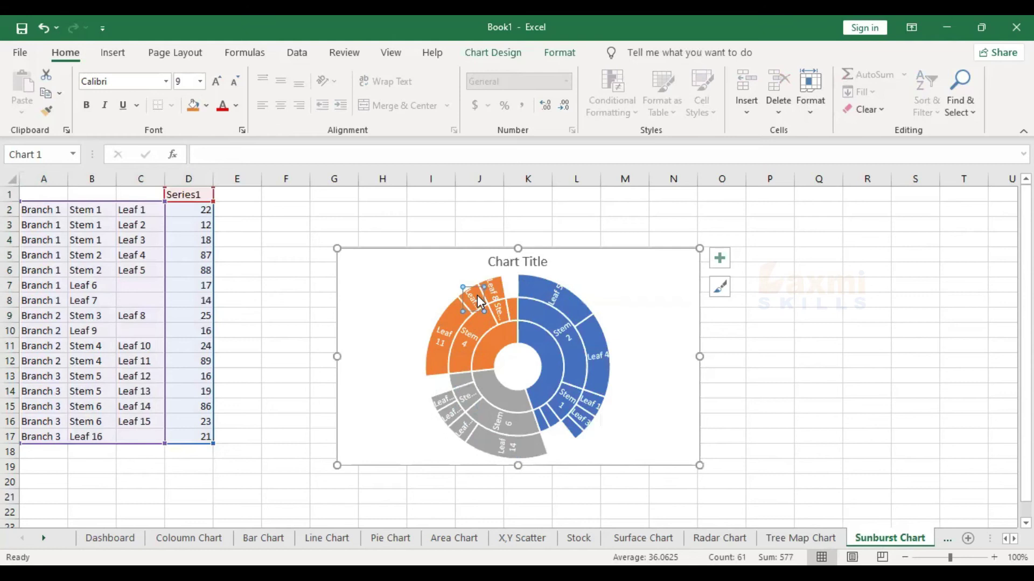
key(Delete)
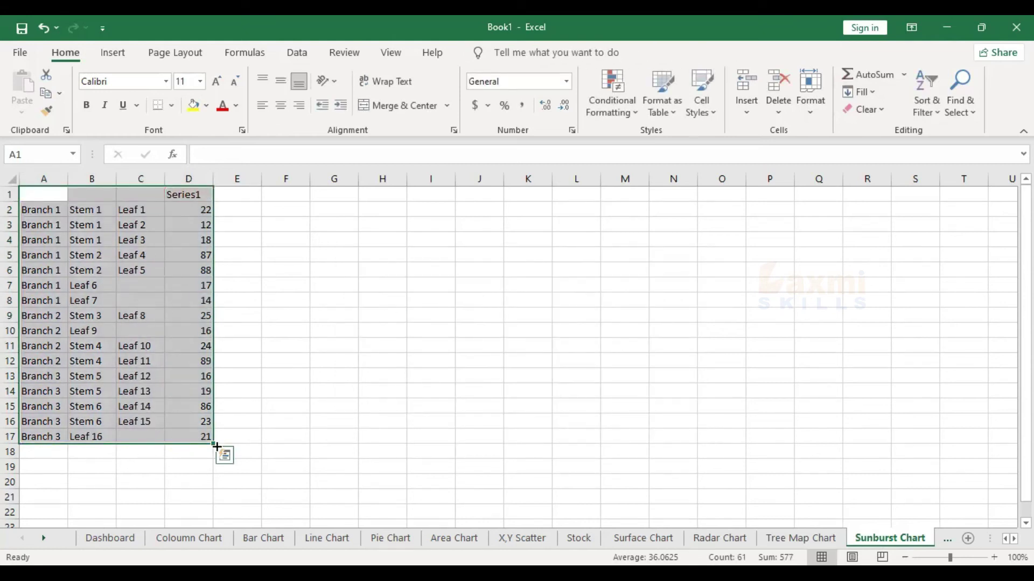
key(ctrl+z)
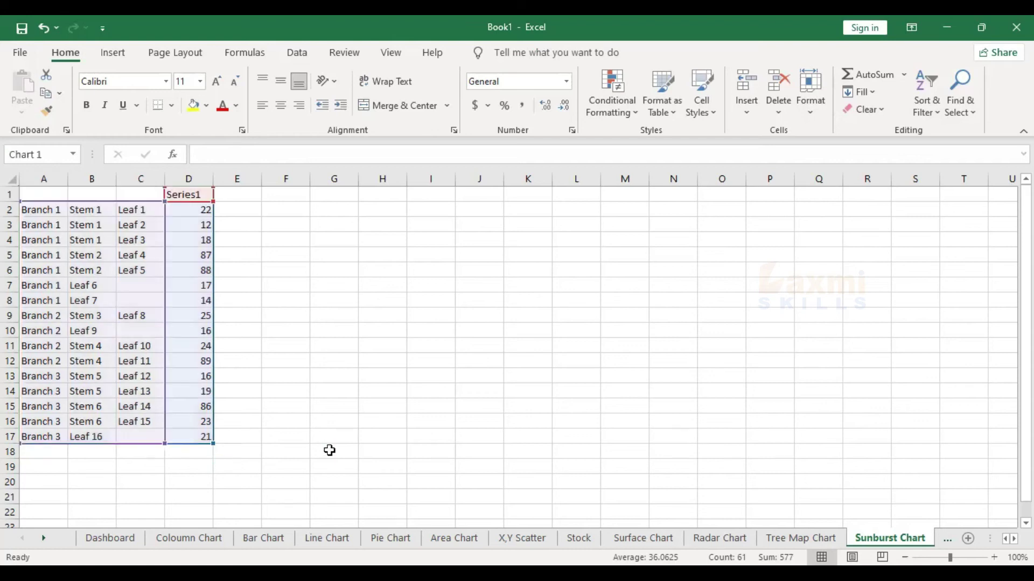
Step: Clear Leaf 8 from cell C9 and move to the Histogram chart sheet
click(150, 316)
key(Delete)
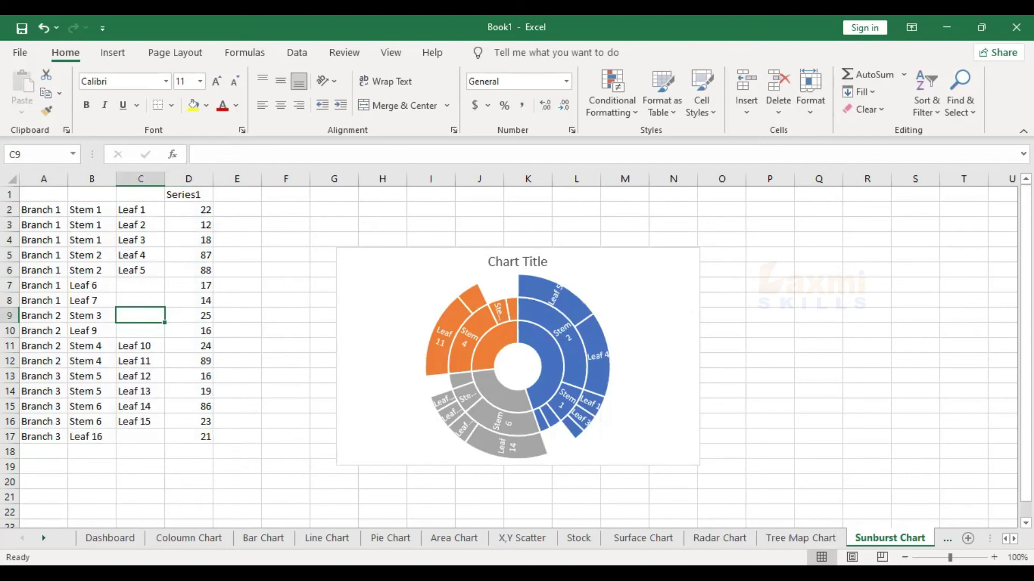
key(ctrl+Page_Down)
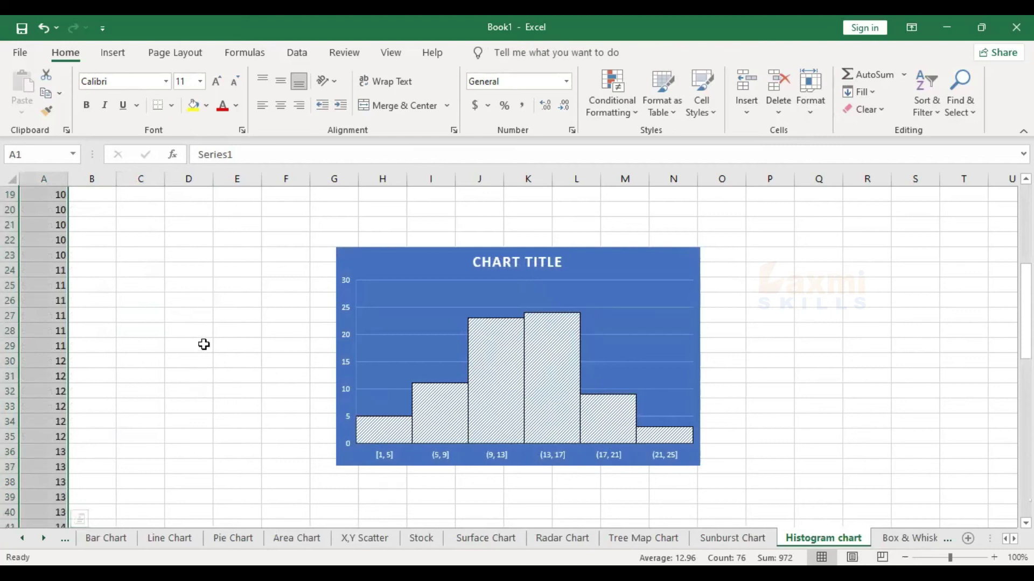
scroll(203, 344, up, 2)
scroll(204, 361, up, 4)
scroll(204, 361, down, 2)
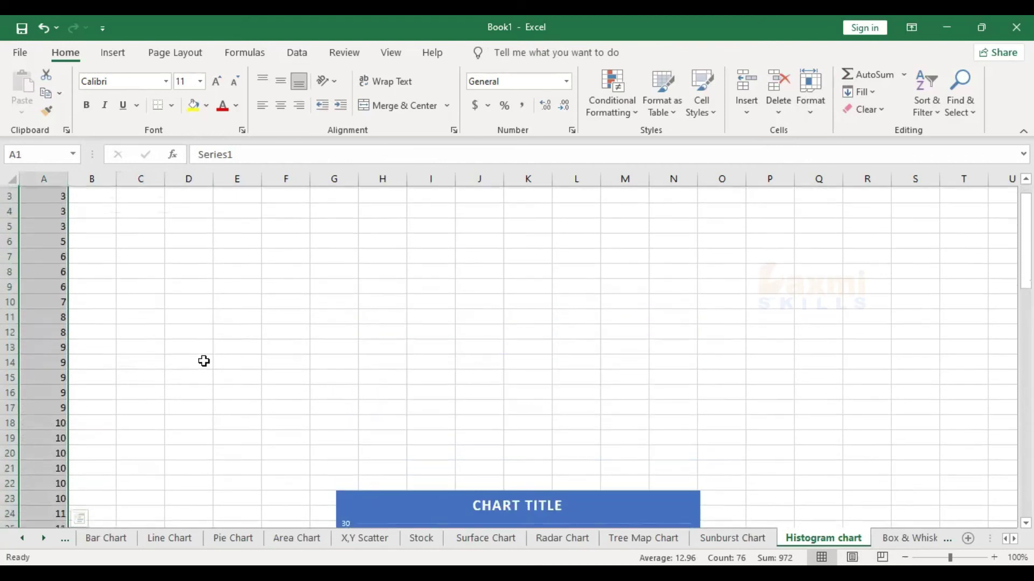
scroll(203, 361, down, 2)
scroll(203, 361, down, 5)
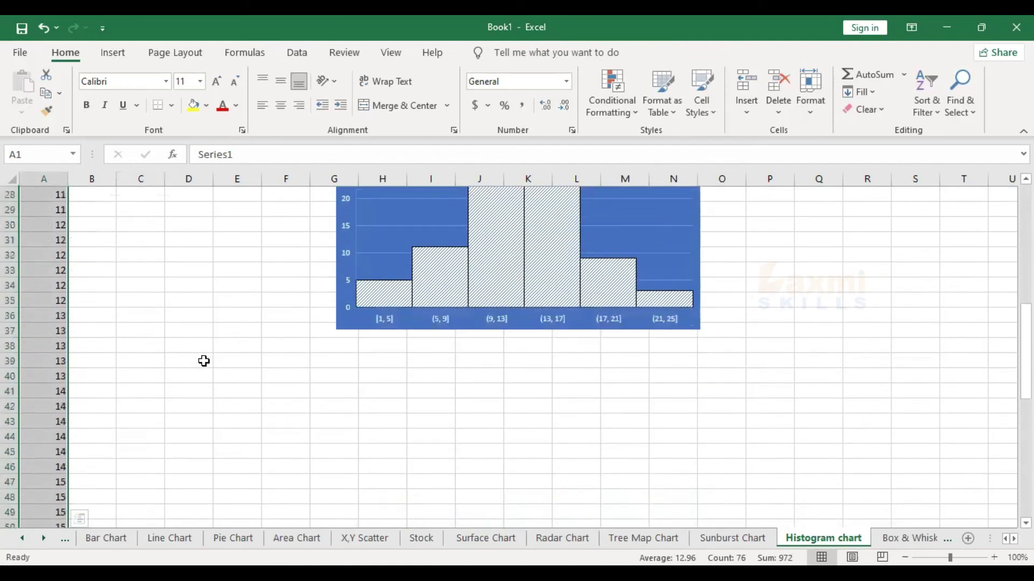
scroll(62, 492, down, 2)
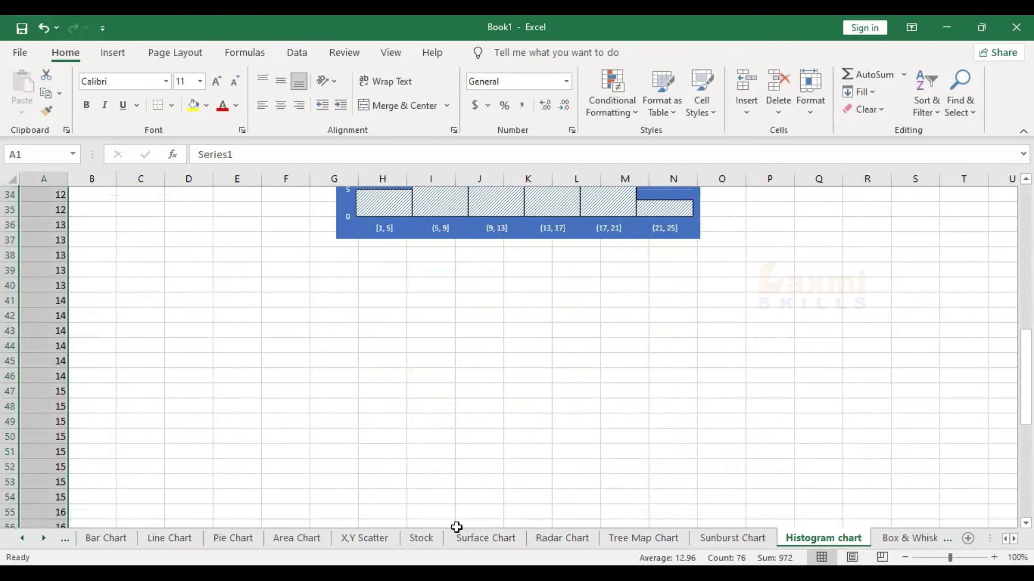
scroll(483, 293, up, 3)
scroll(482, 293, up, 1)
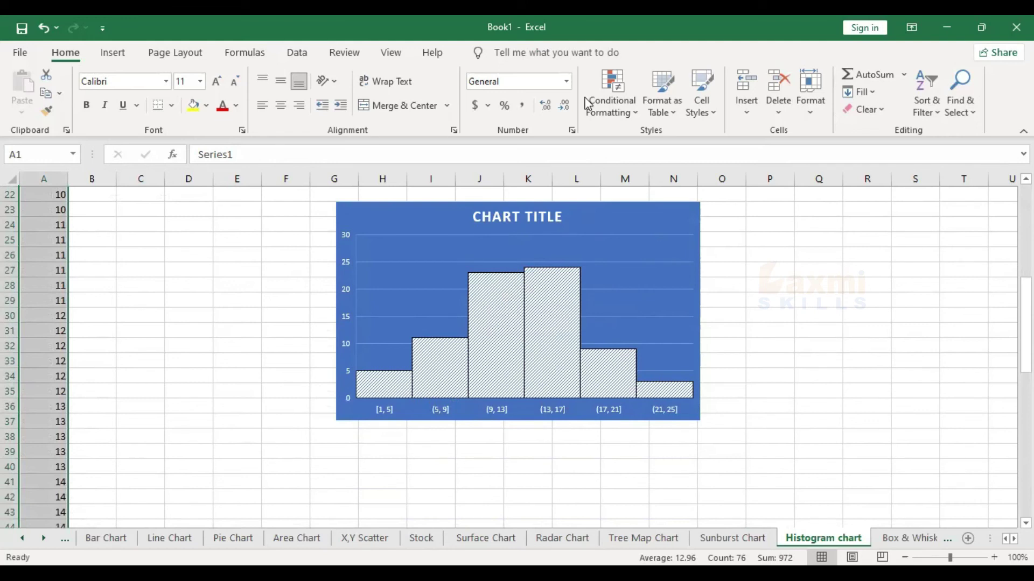
Step: Try grey gradient and dark styles on the histogram, then restore the blue hatched style
click(539, 216)
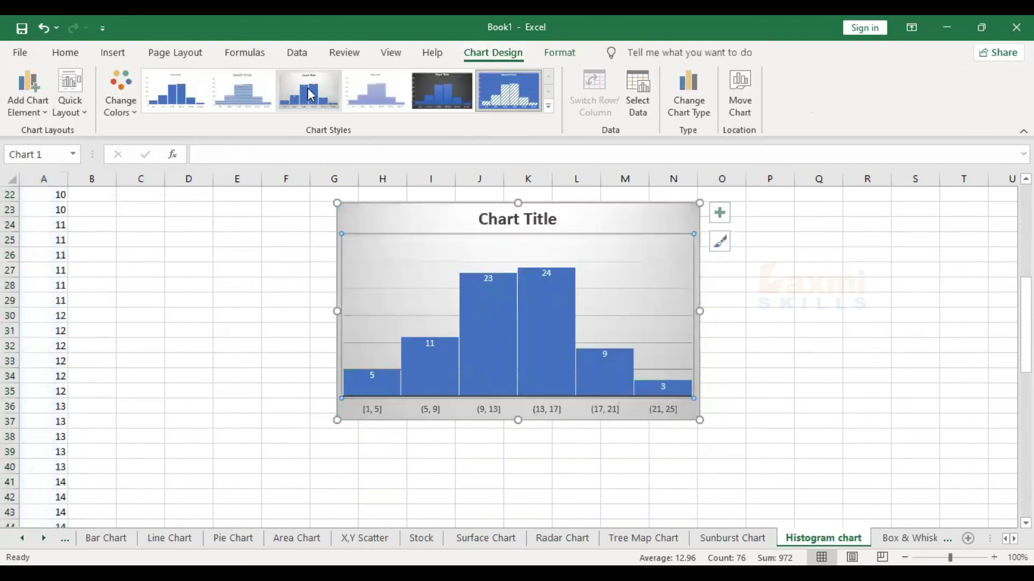
click(310, 94)
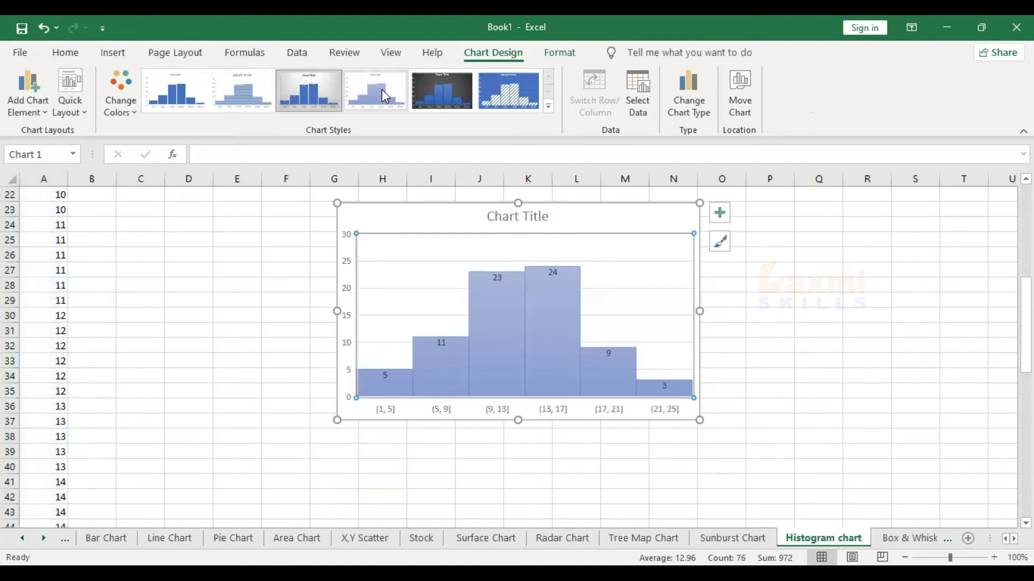
click(447, 89)
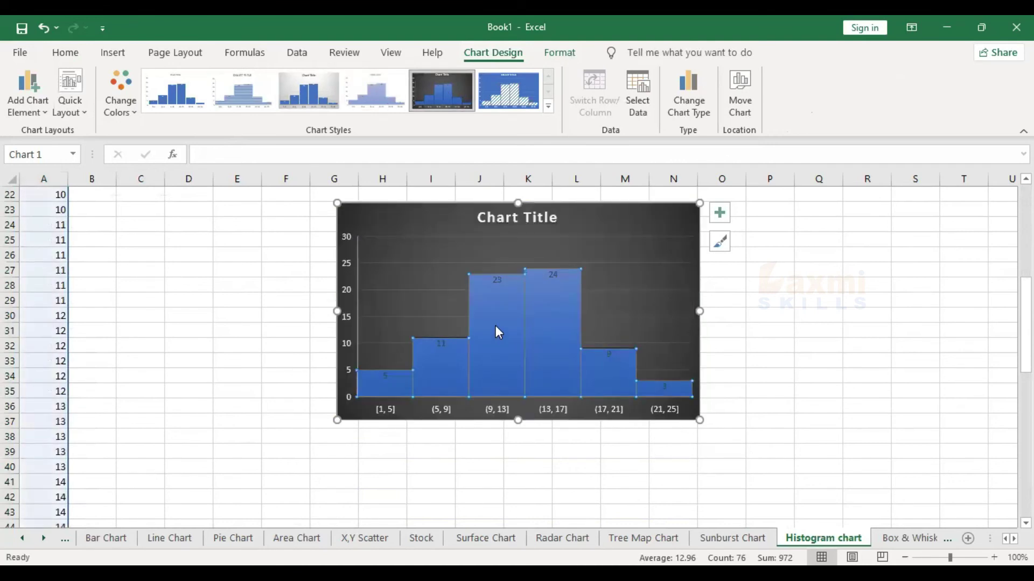
click(496, 327)
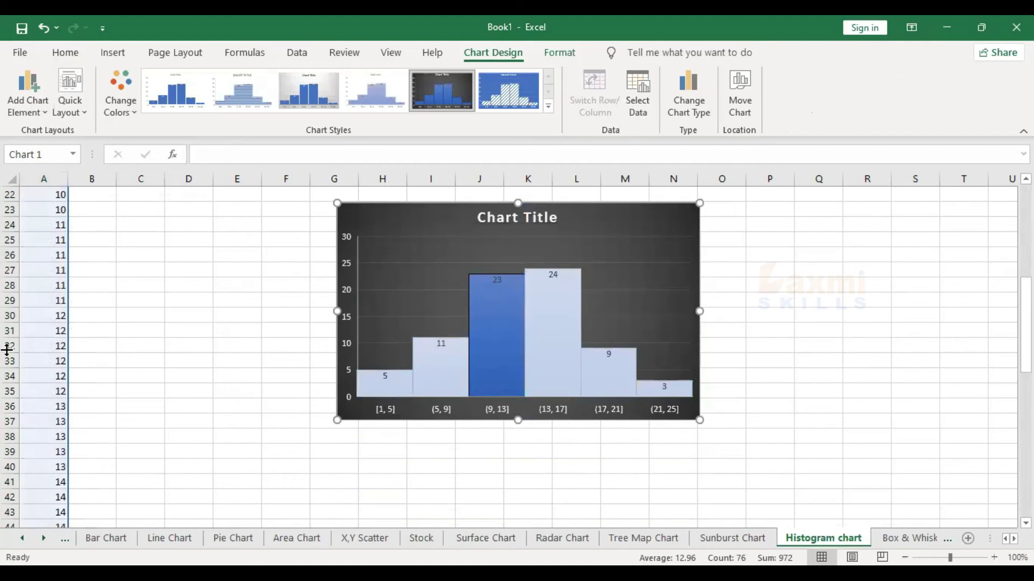
scroll(119, 356, up, 4)
scroll(119, 357, up, 2)
scroll(119, 356, up, 1)
scroll(118, 356, down, 2)
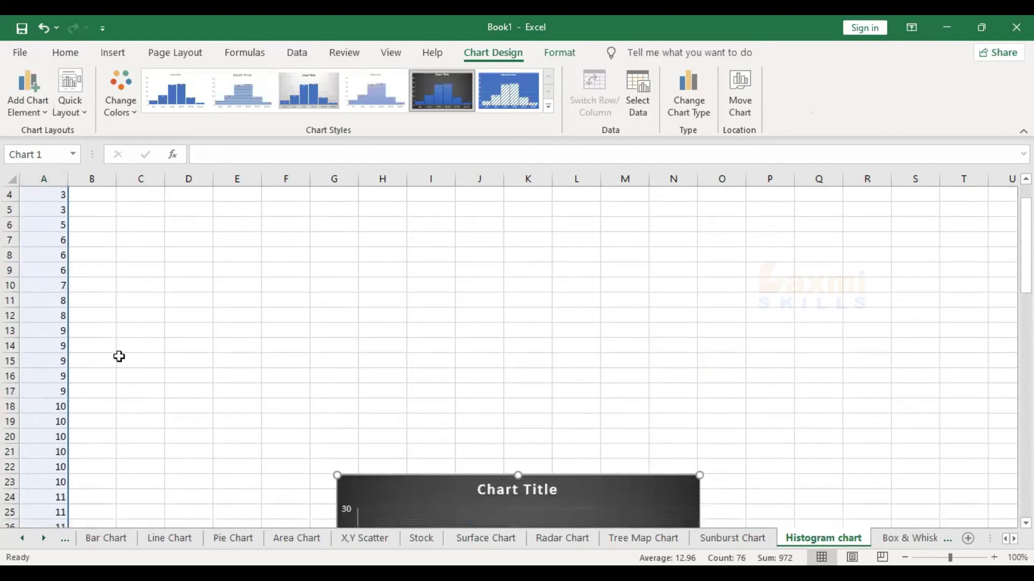
scroll(118, 357, down, 2)
click(494, 95)
Step: Scroll through the histogram sheet, then show the Box & Whiskar Chart sheet
scroll(483, 350, down, 2)
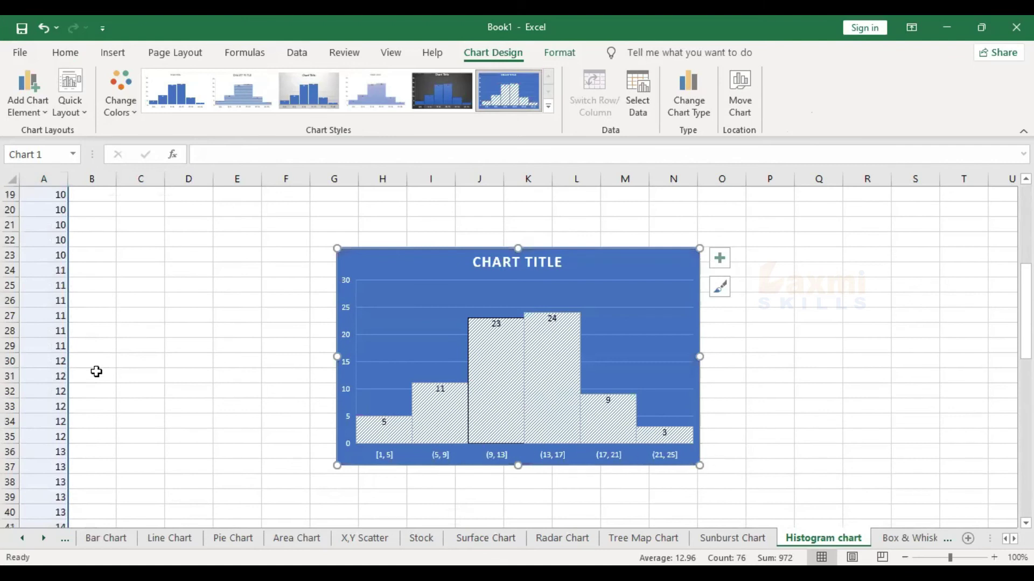
scroll(97, 369, down, 3)
scroll(69, 375, down, 4)
scroll(69, 375, up, 2)
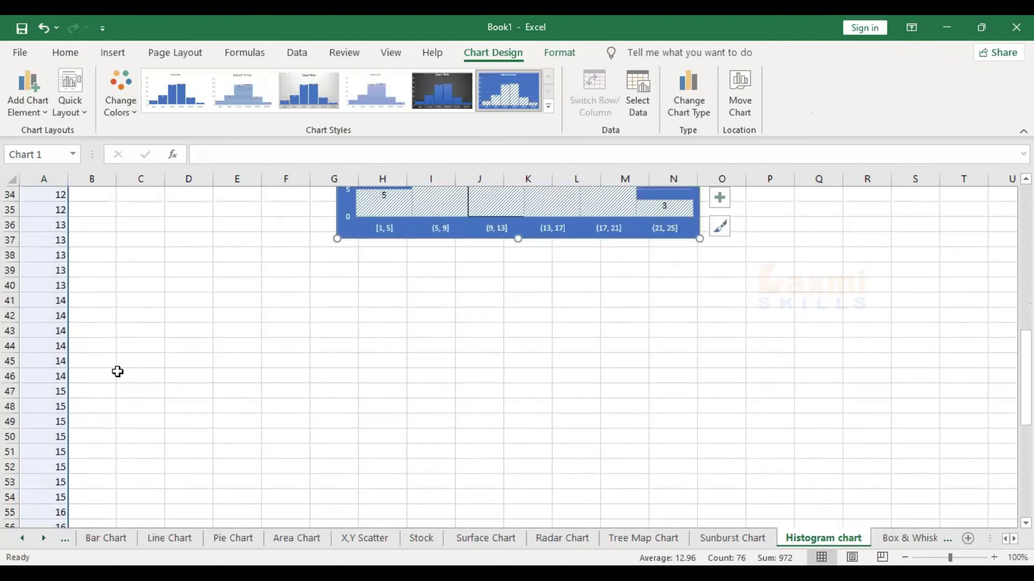
scroll(115, 370, up, 2)
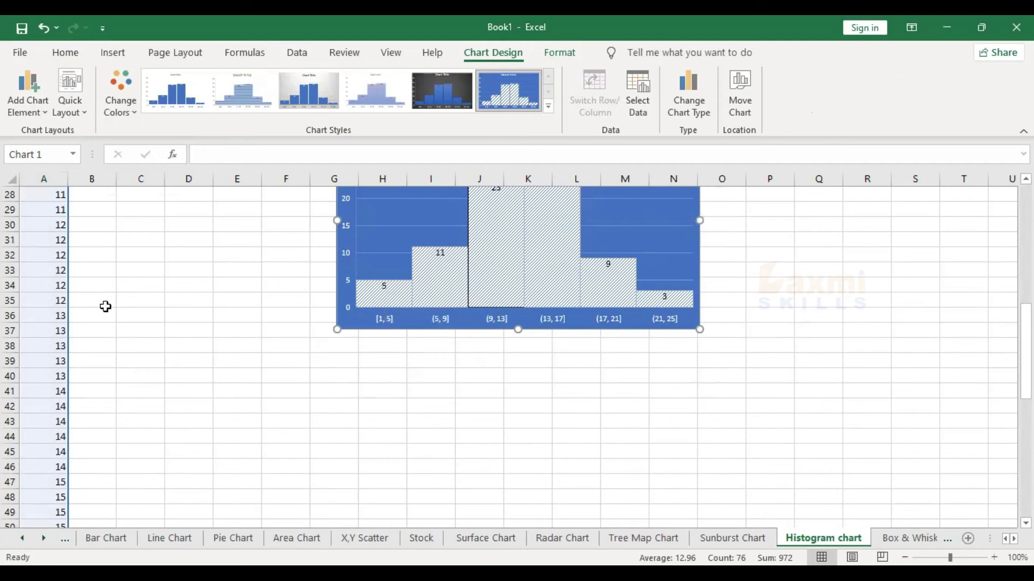
scroll(105, 306, up, 5)
scroll(325, 349, up, 3)
scroll(325, 349, up, 1)
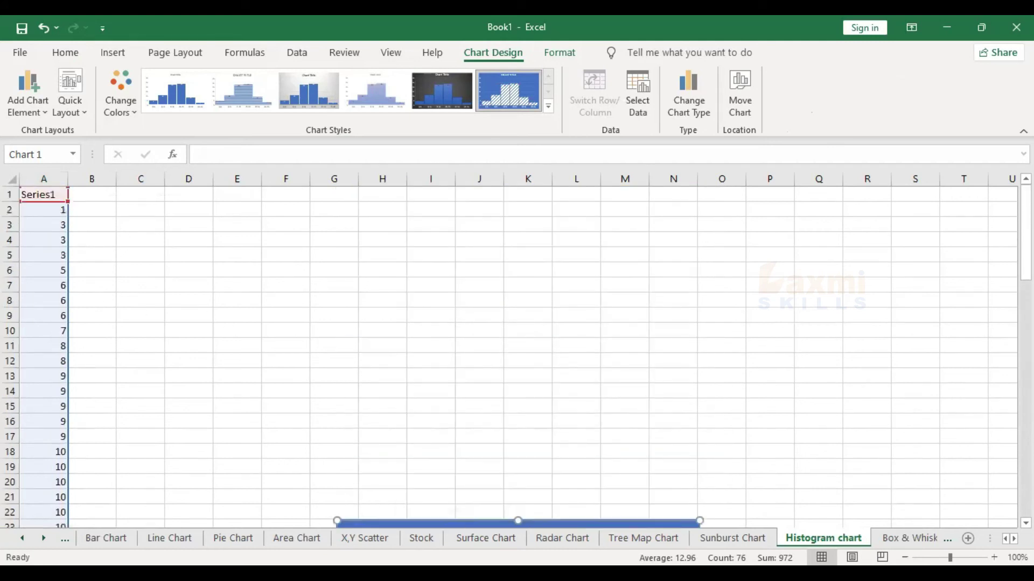
click(909, 539)
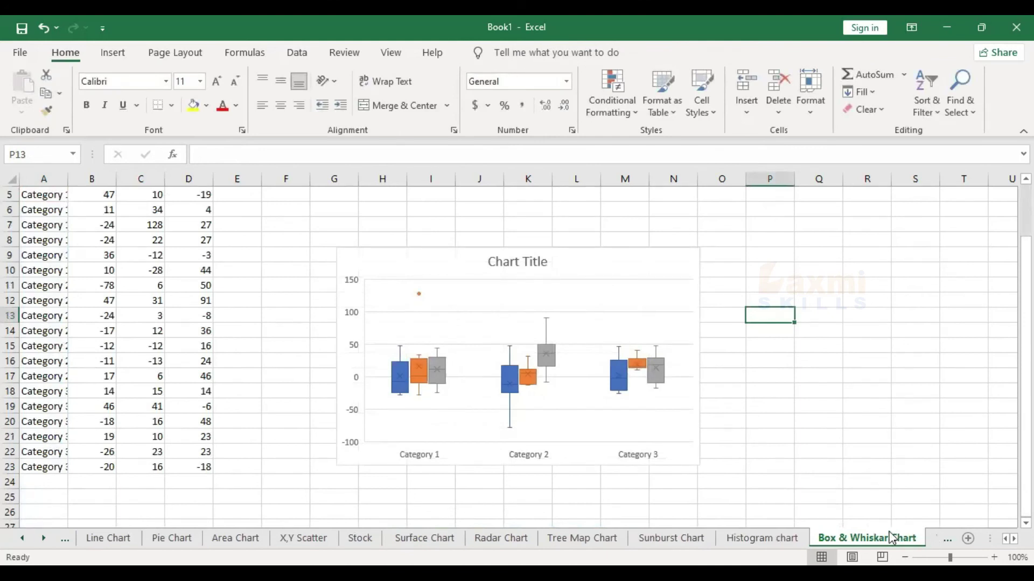
Step: Enter 24 in B7 and -47 in B12 of the box-and-whisker data
scroll(155, 367, up, 2)
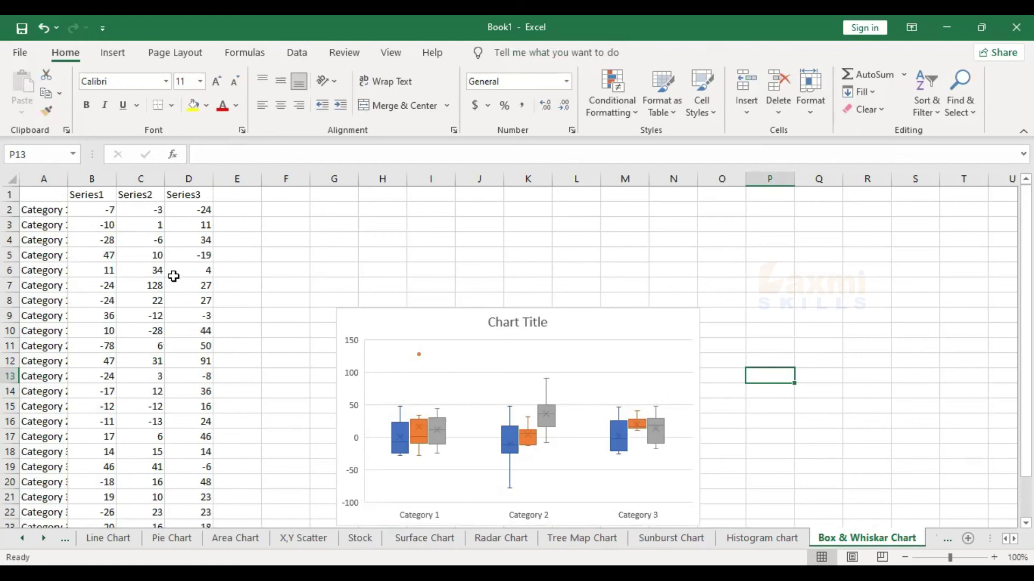
click(107, 286)
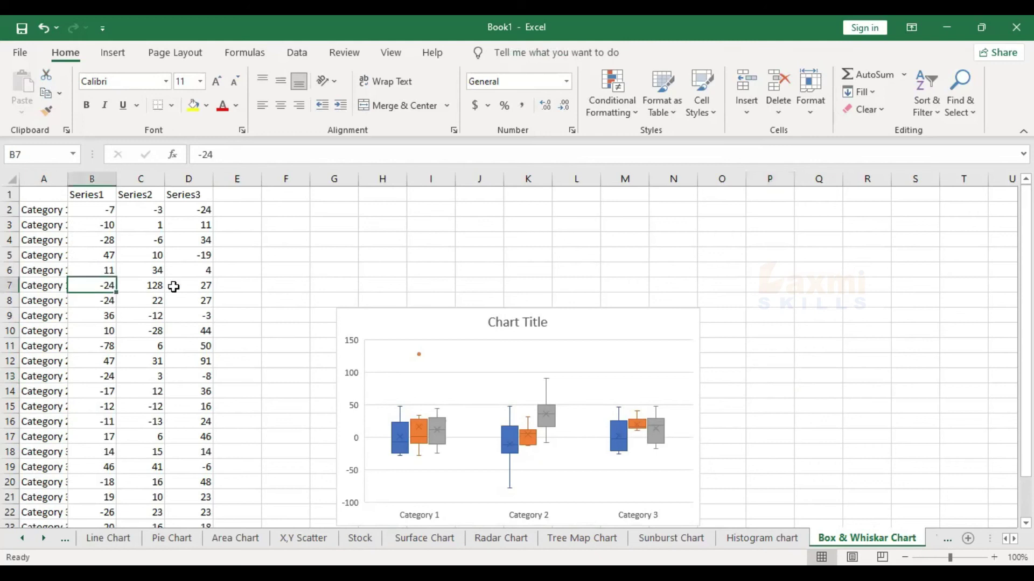
text(2)
key(Return)
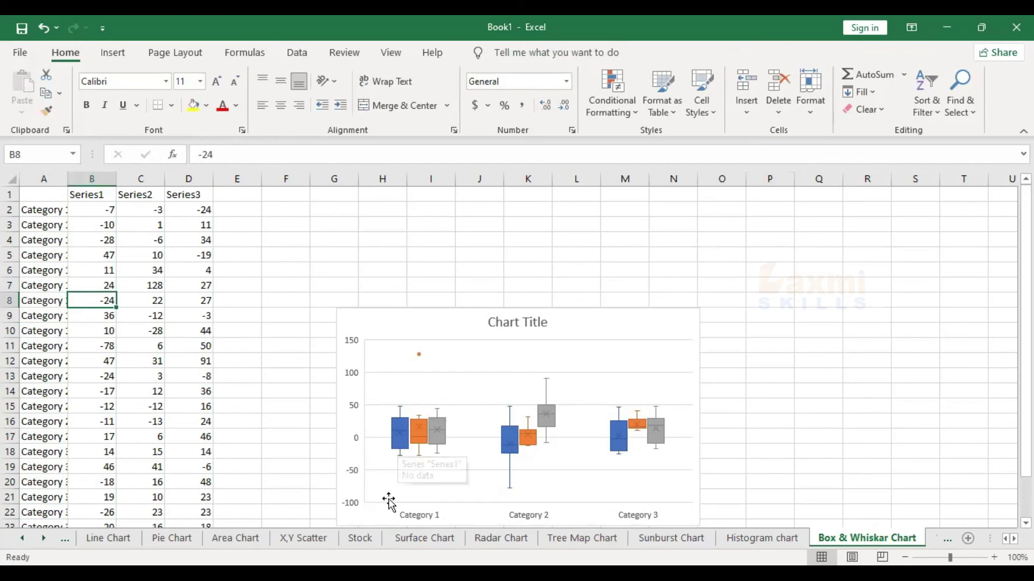
scroll(388, 500, down, 2)
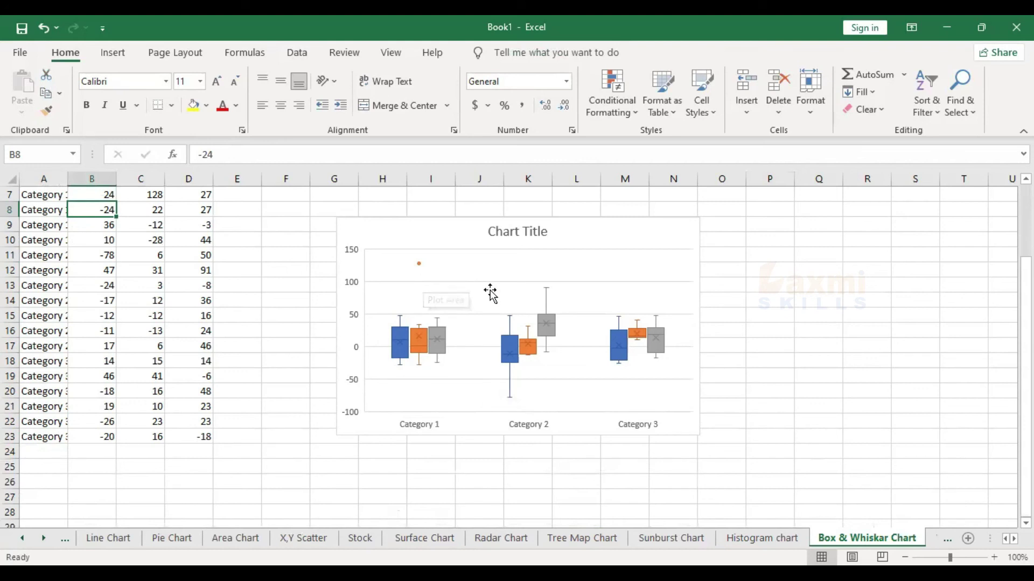
click(106, 300)
click(83, 270)
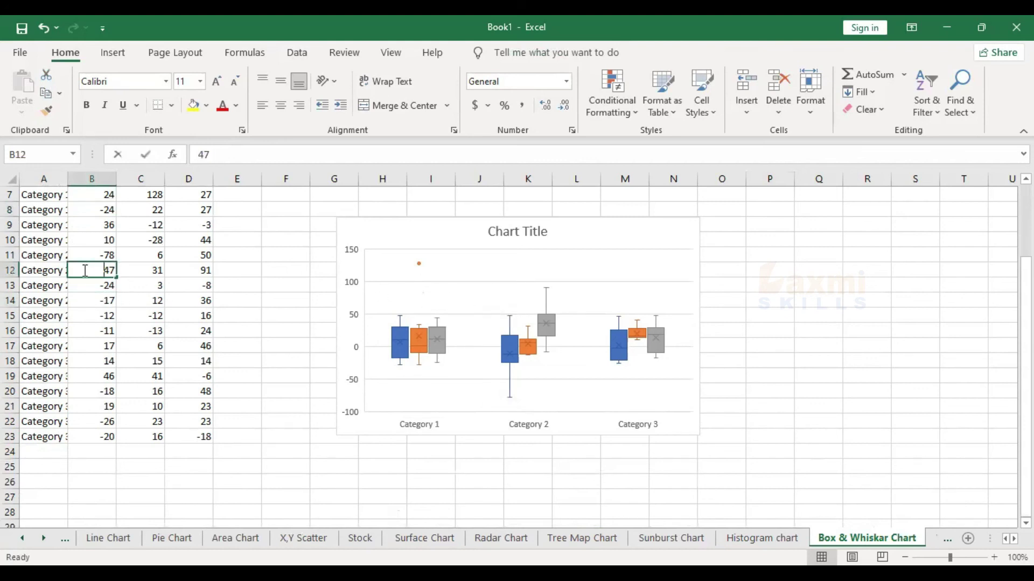
text(-47)
key(Return)
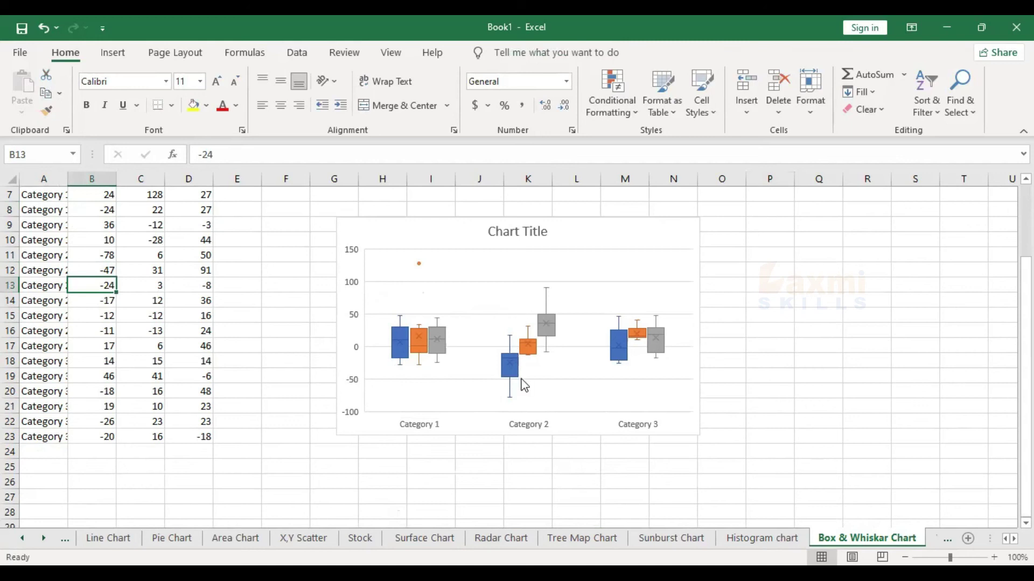
scroll(528, 503, up, 2)
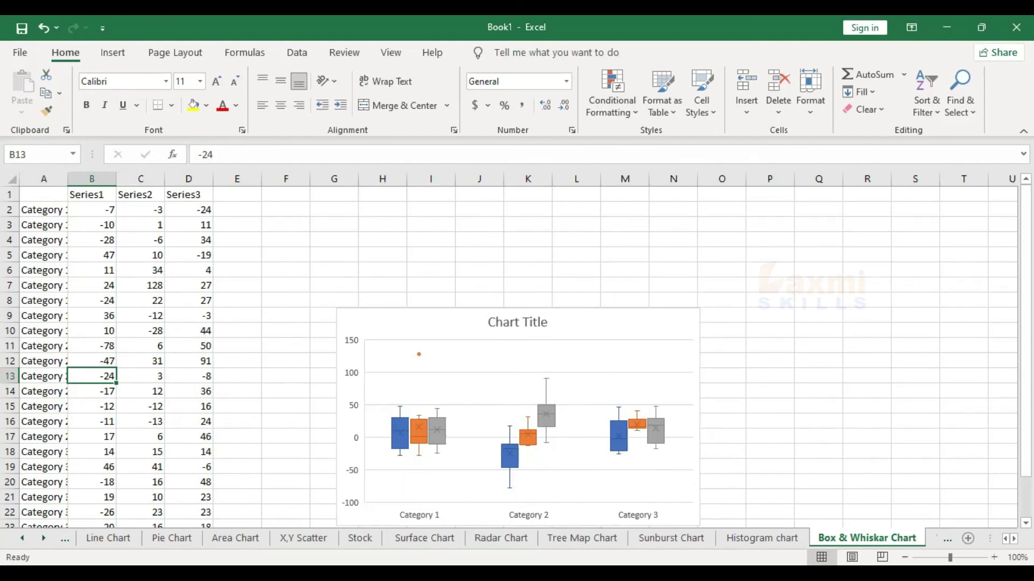
Step: Browse the Line, Area and Box & Whiskar Chart sheets before showing the Waterfall Chart sheet
click(123, 538)
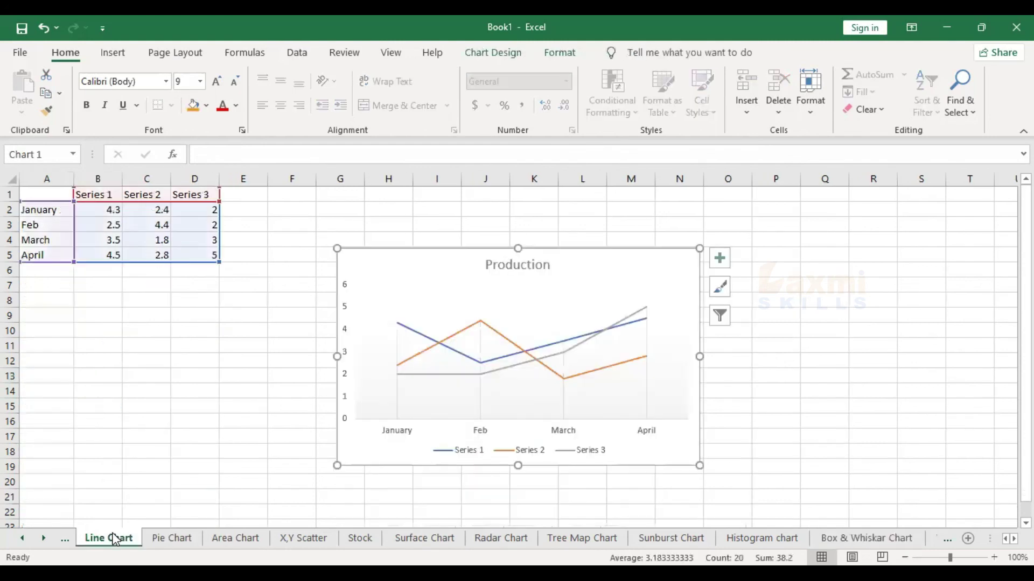
click(236, 538)
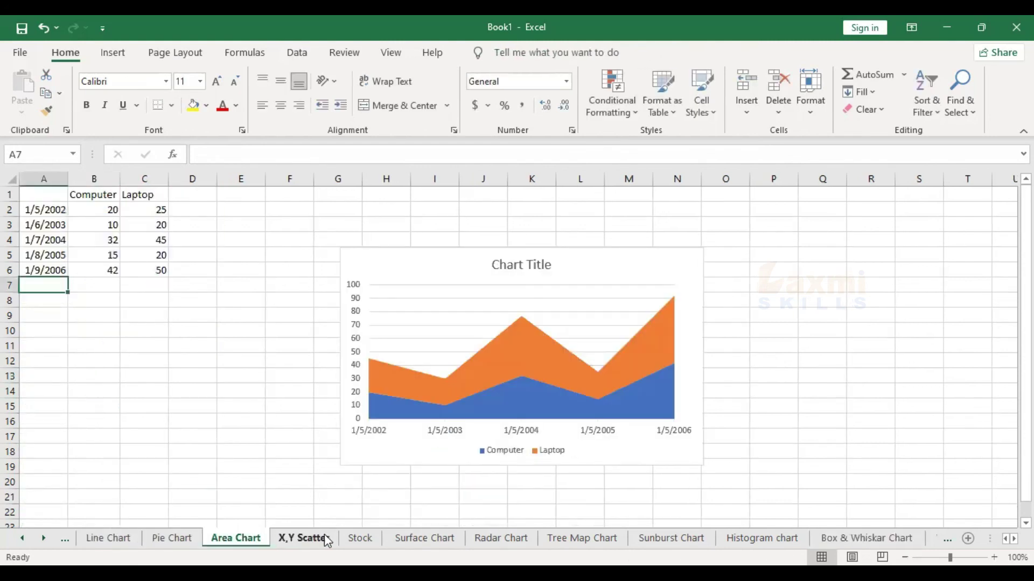
click(866, 538)
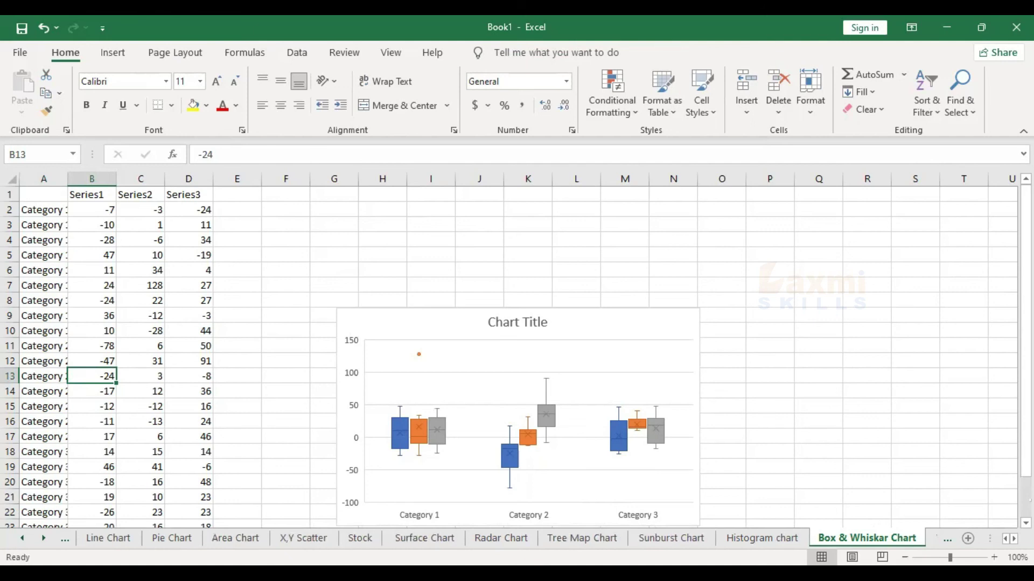
click(935, 538)
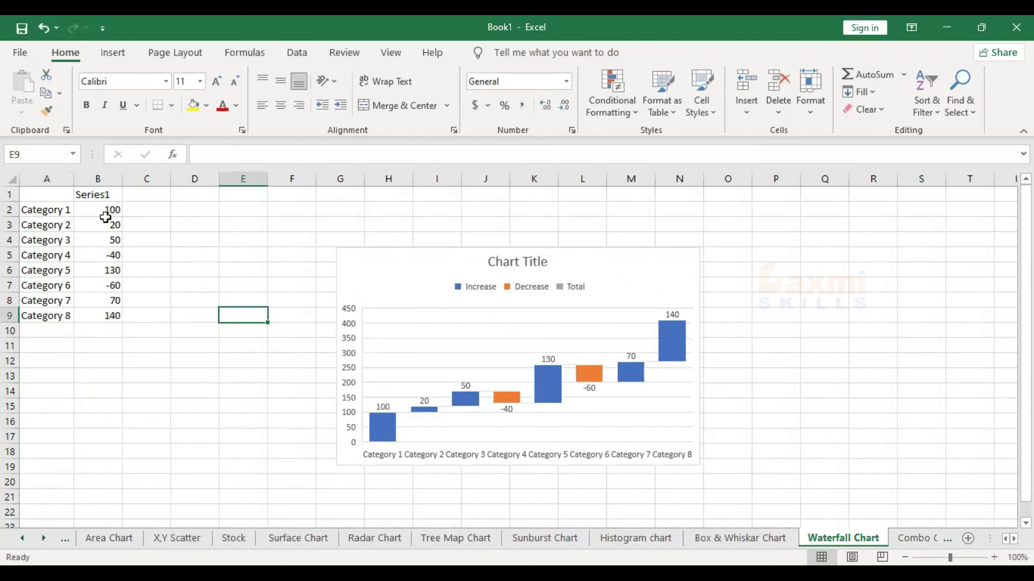
Step: Set waterfall Category 4 (B5) to -50 and Category 6 (B7) to 40, then show Combo Chart
click(105, 252)
text(50)
key(Return)
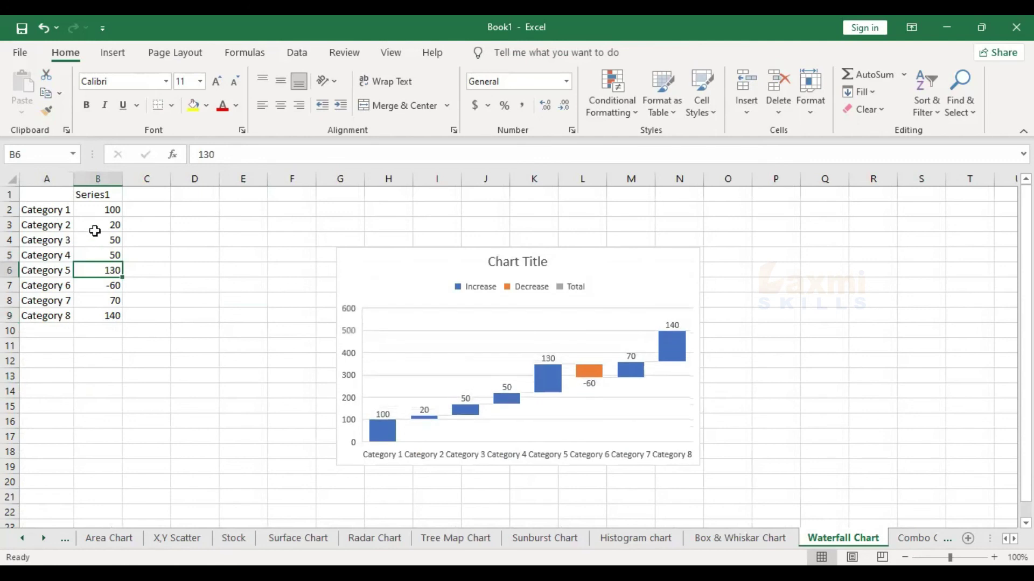
click(108, 285)
text(40)
key(Return)
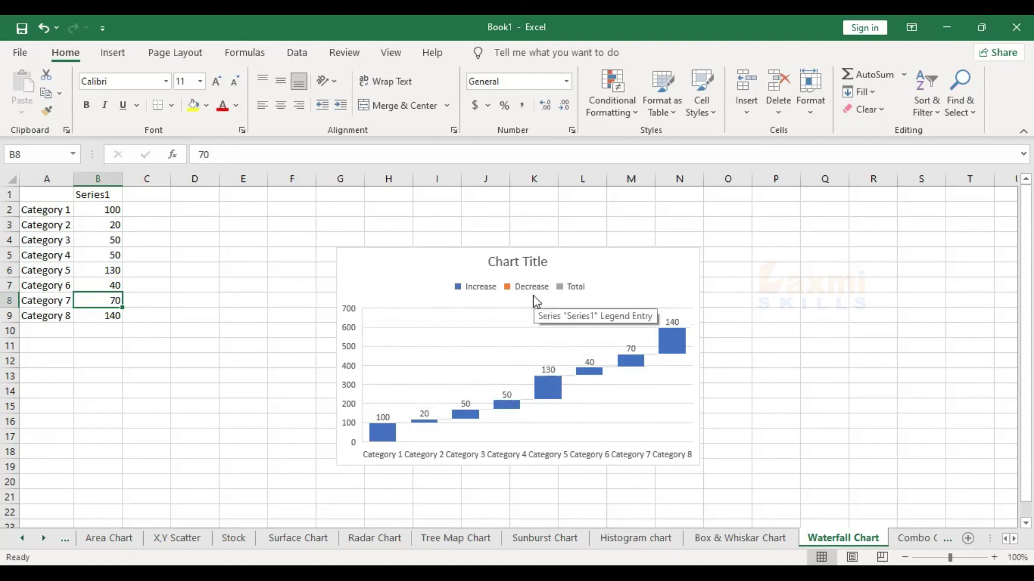
click(111, 256)
text(-50)
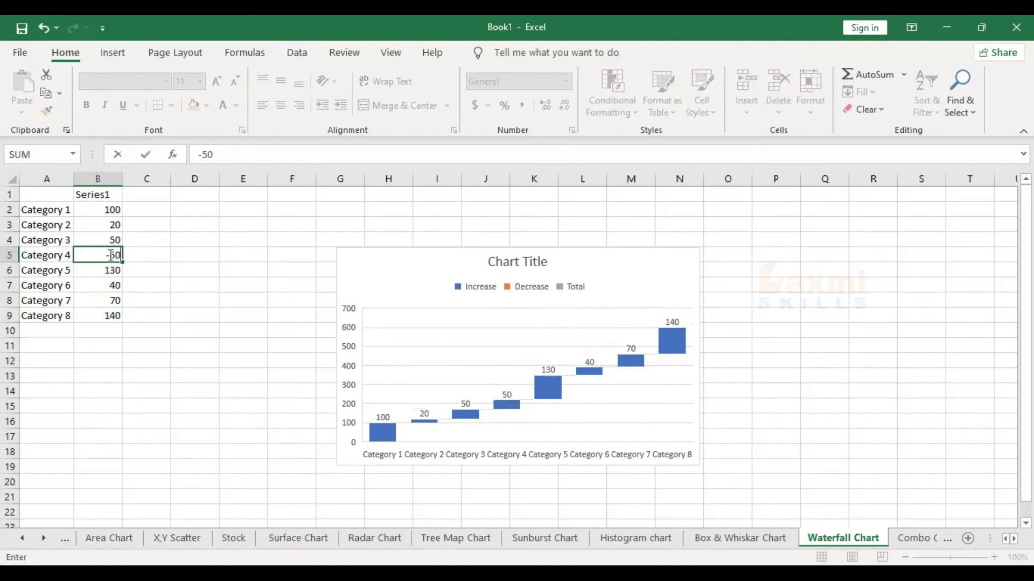
key(Return)
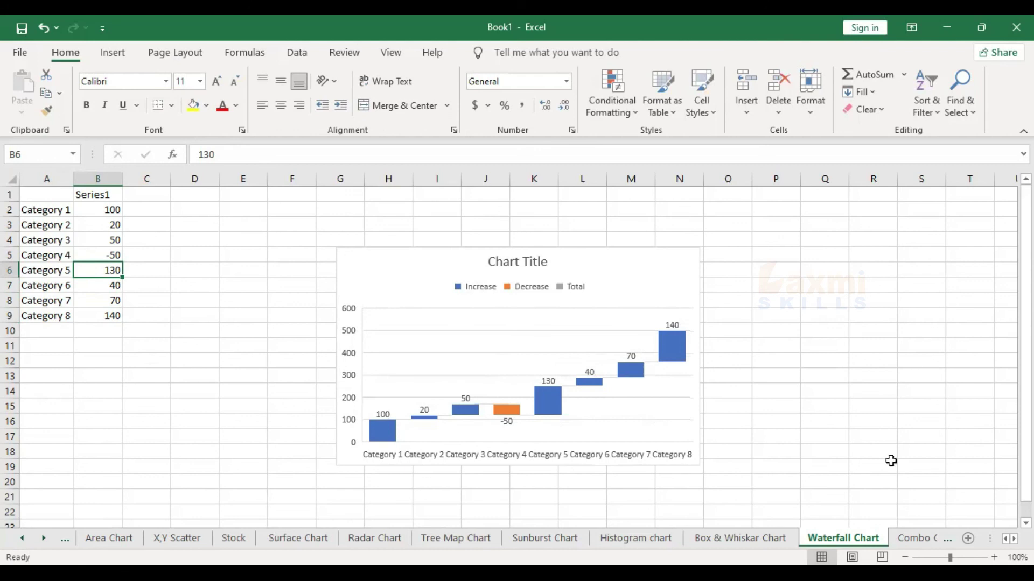
click(915, 538)
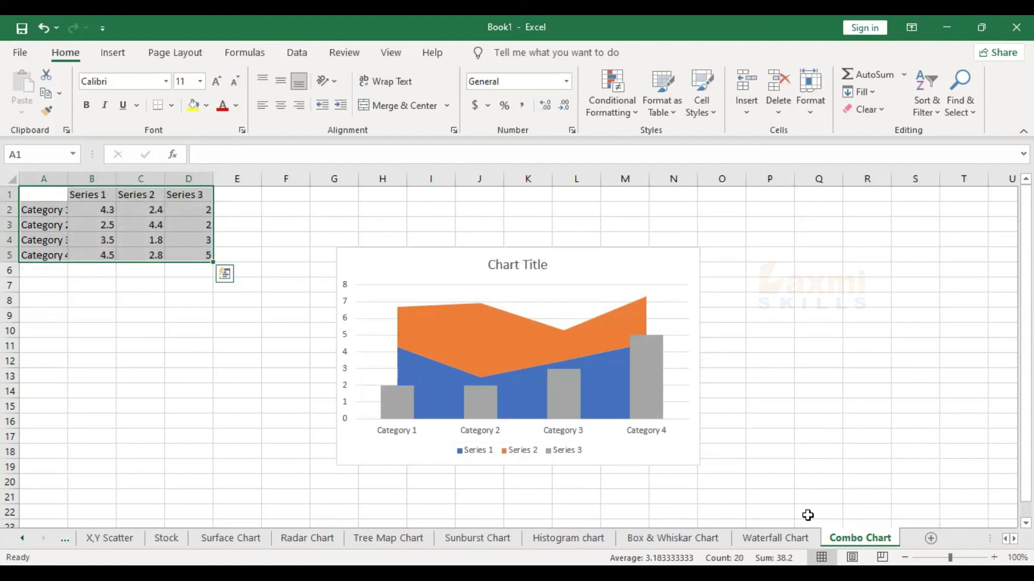
Step: Browse the Surface Chart and Area Chart sheets
click(231, 538)
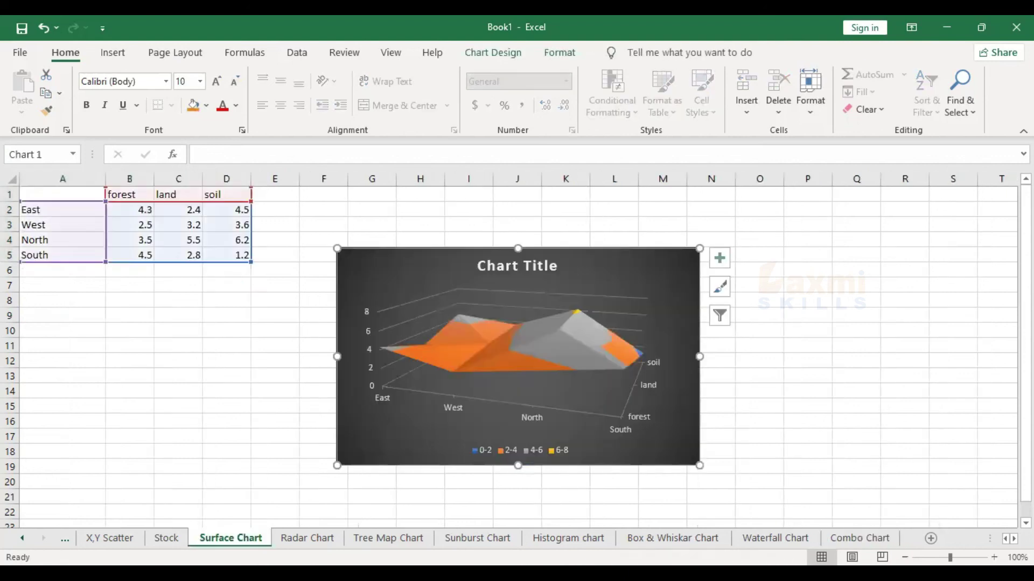
scroll(517, 350, down, 1)
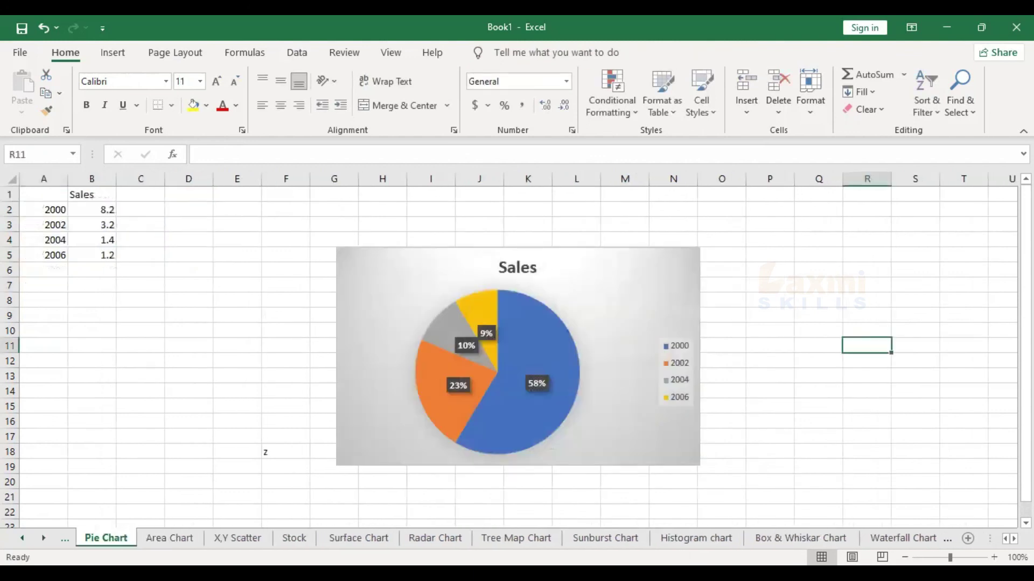
click(162, 538)
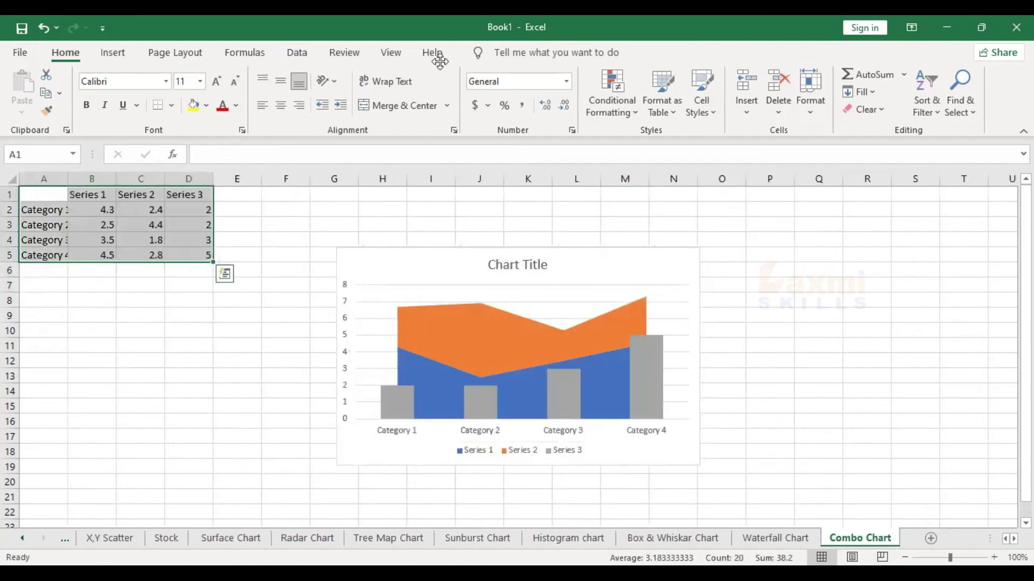
Step: Select the combo chart and choose Insert > Combo > Create Custom Combo Chart
click(554, 275)
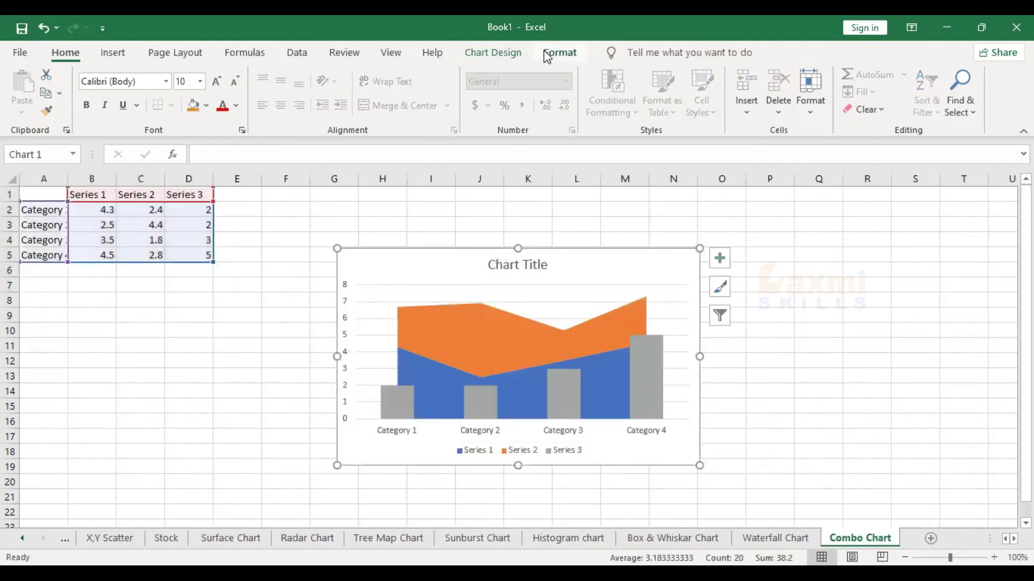
click(557, 52)
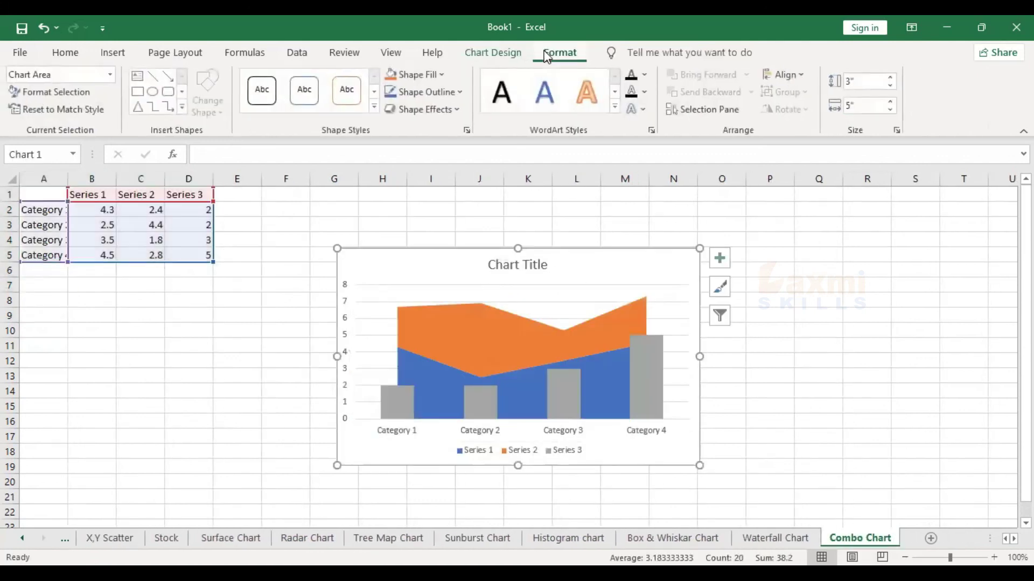
click(488, 56)
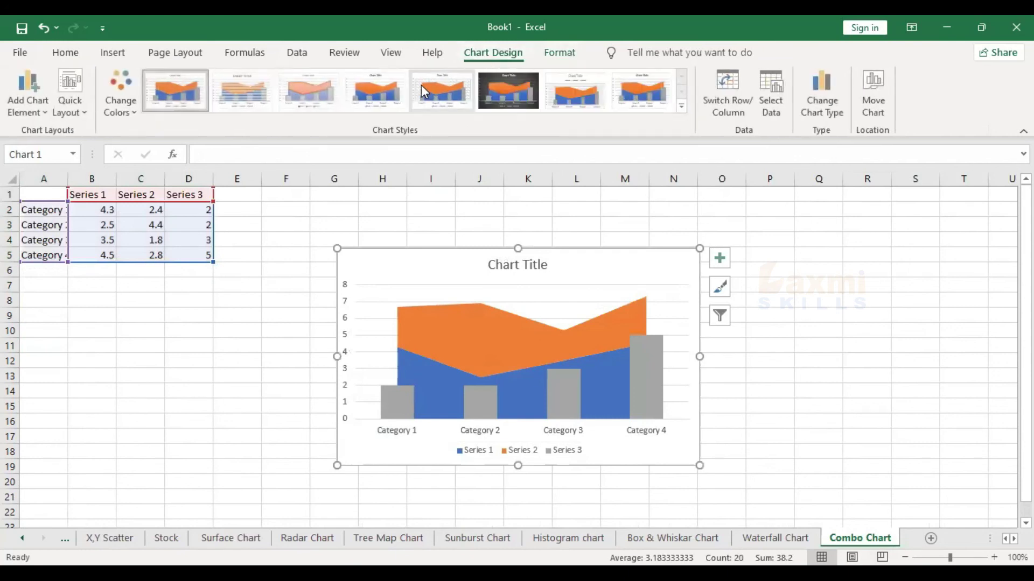
click(112, 52)
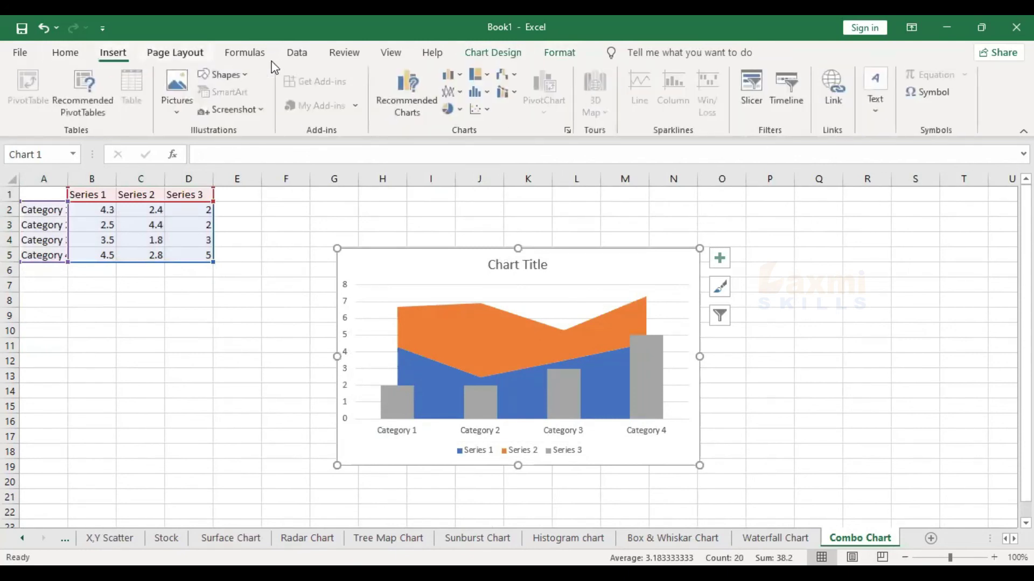
click(483, 93)
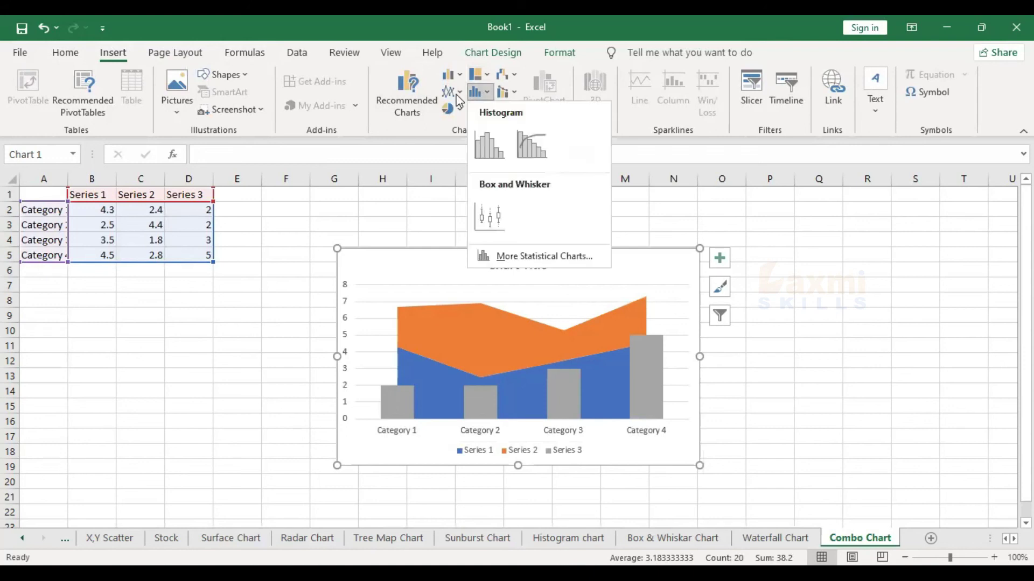
click(510, 95)
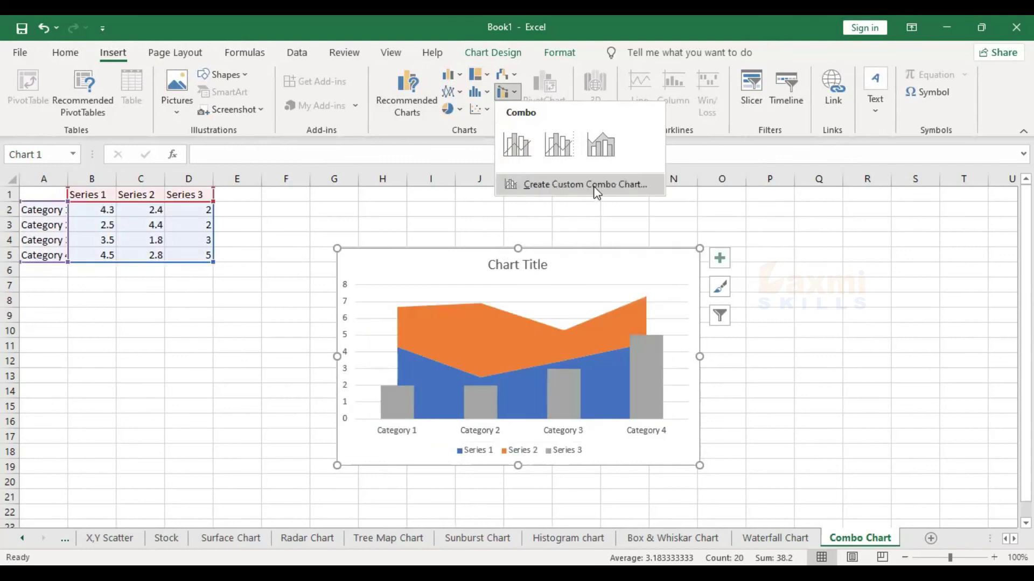
click(629, 192)
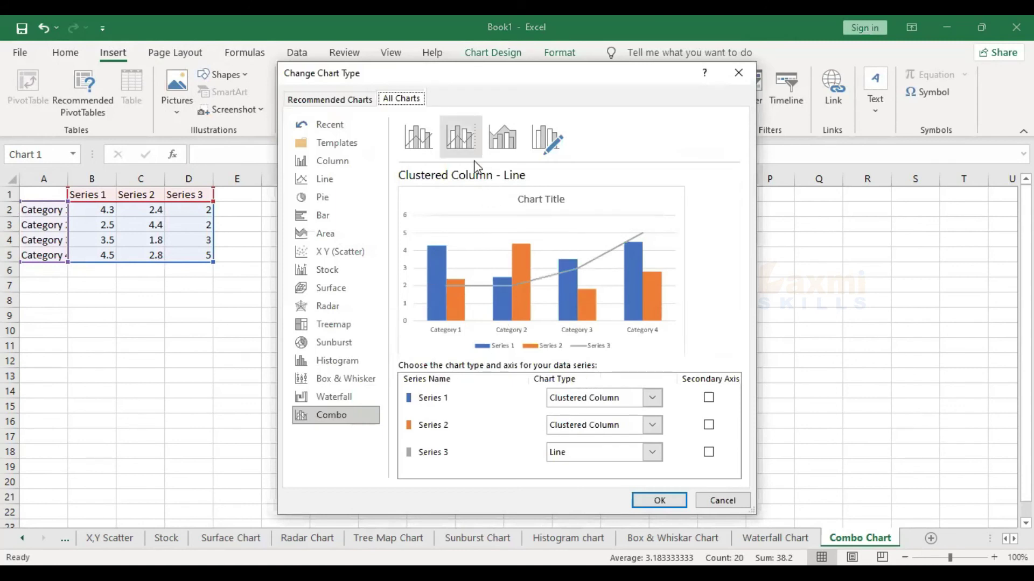
Step: Make Series 1 stacked area, Series 2 100% stacked line with markers, Series 3 radar with markers
click(324, 323)
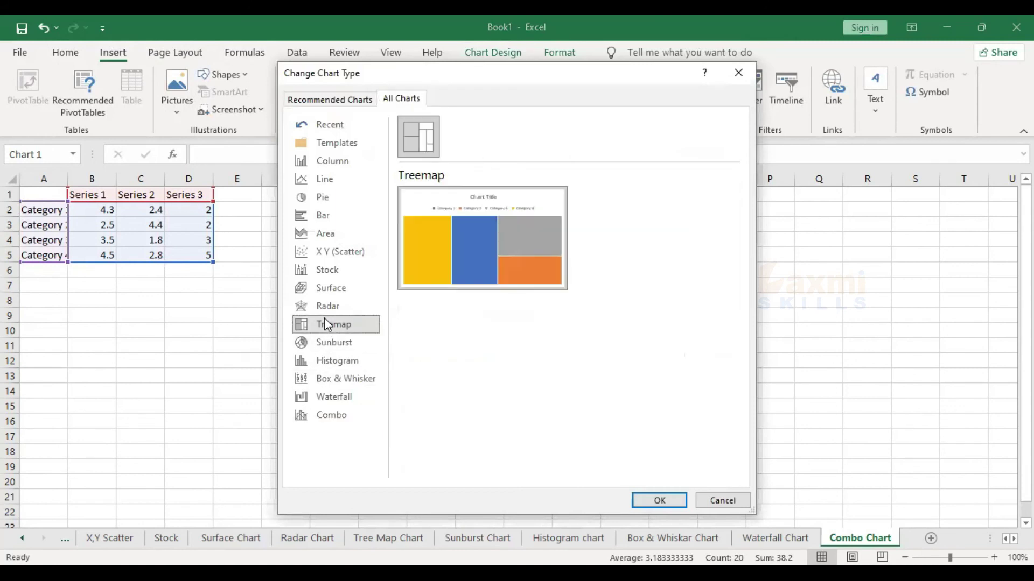
click(333, 287)
click(339, 420)
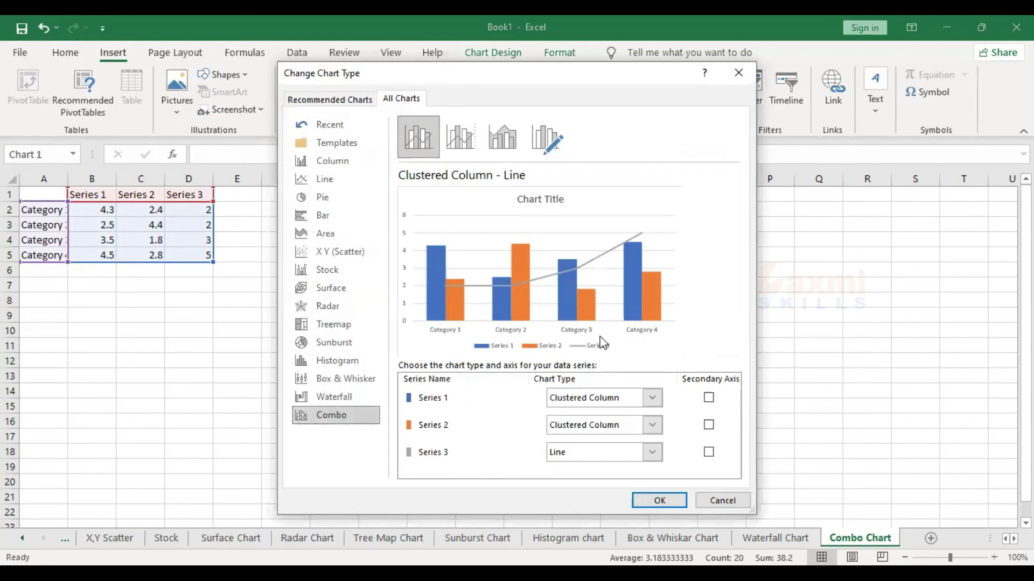
click(652, 399)
click(612, 361)
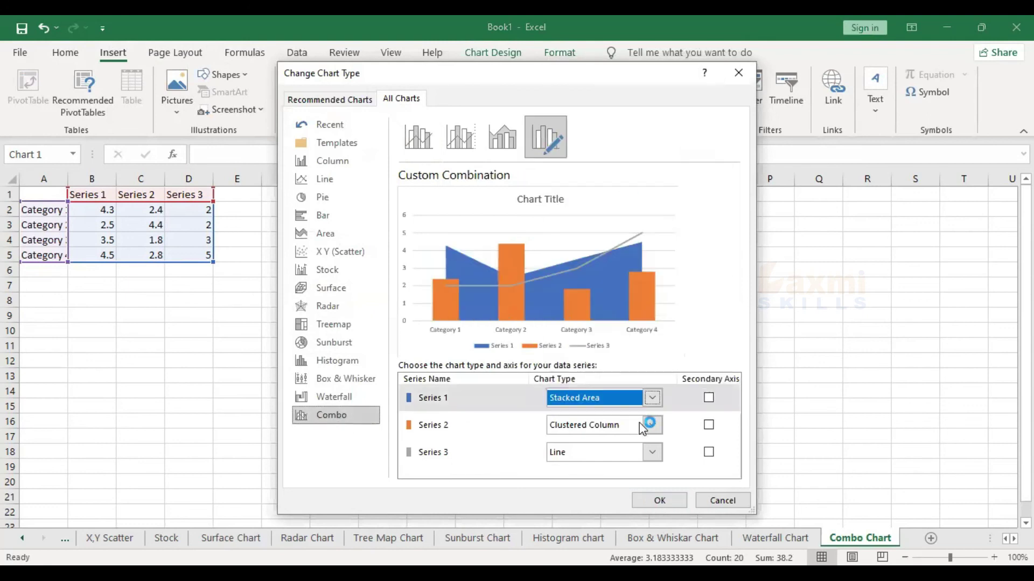
click(652, 425)
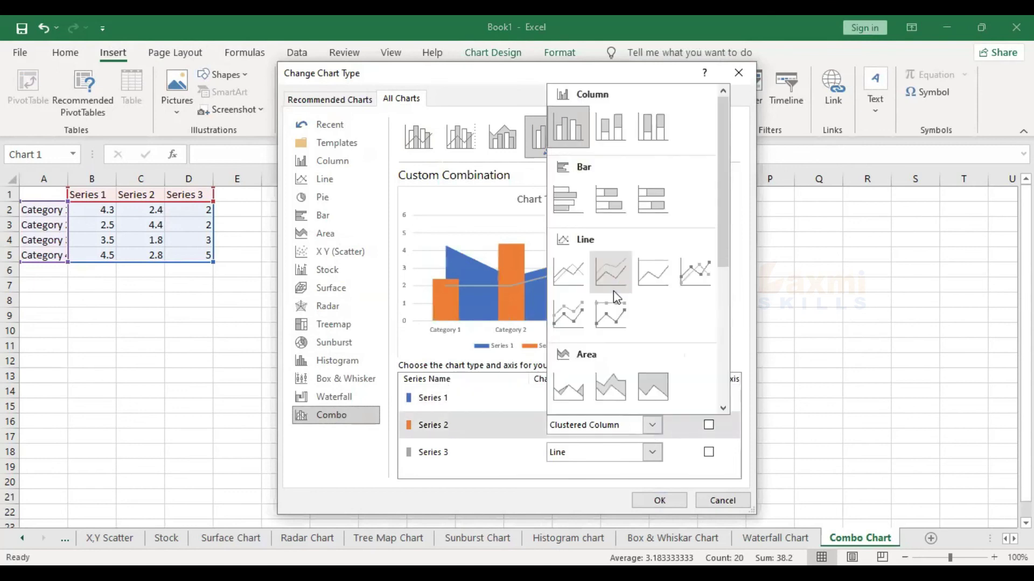
click(613, 307)
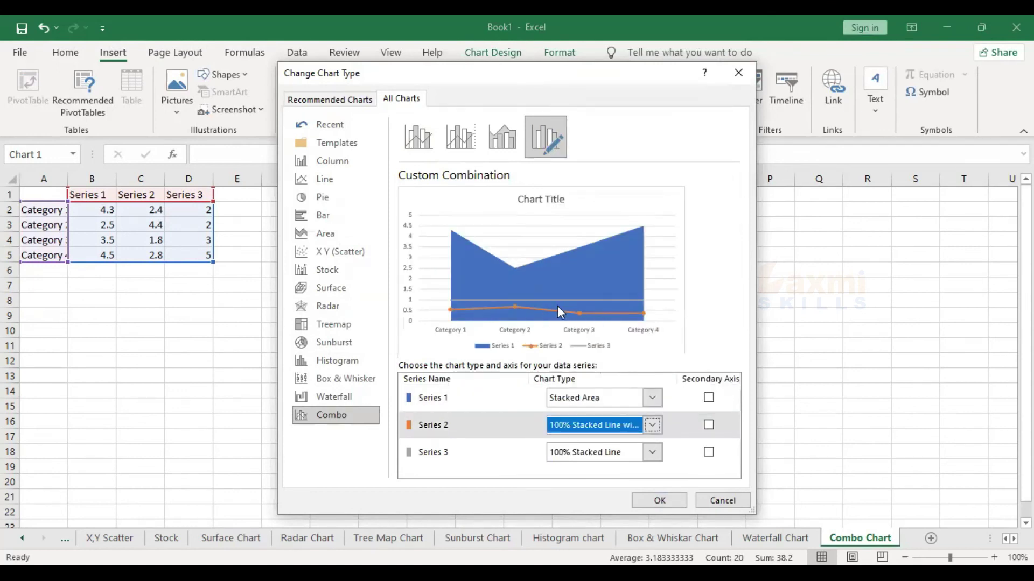
click(652, 451)
scroll(631, 415, down, 5)
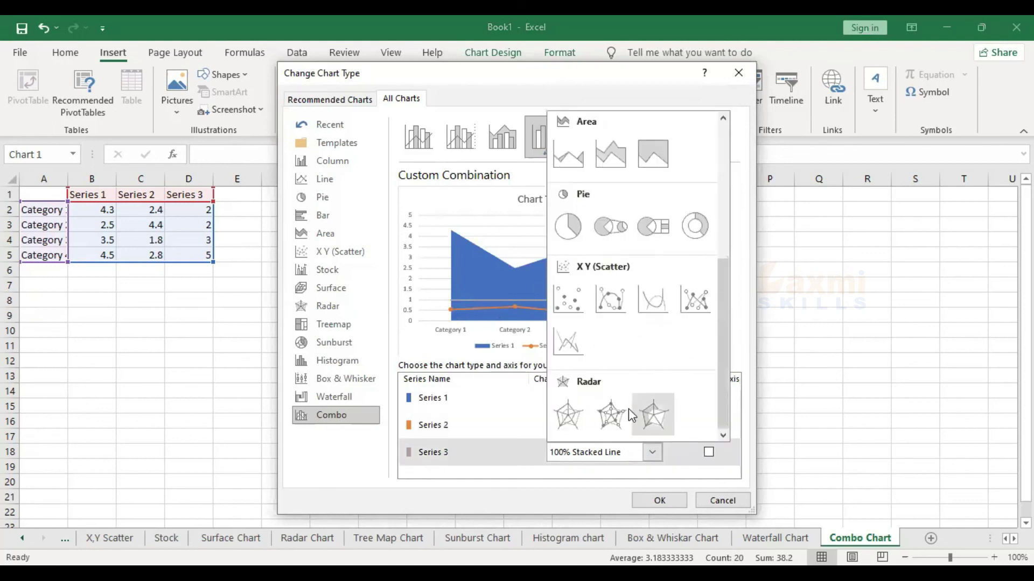
click(614, 414)
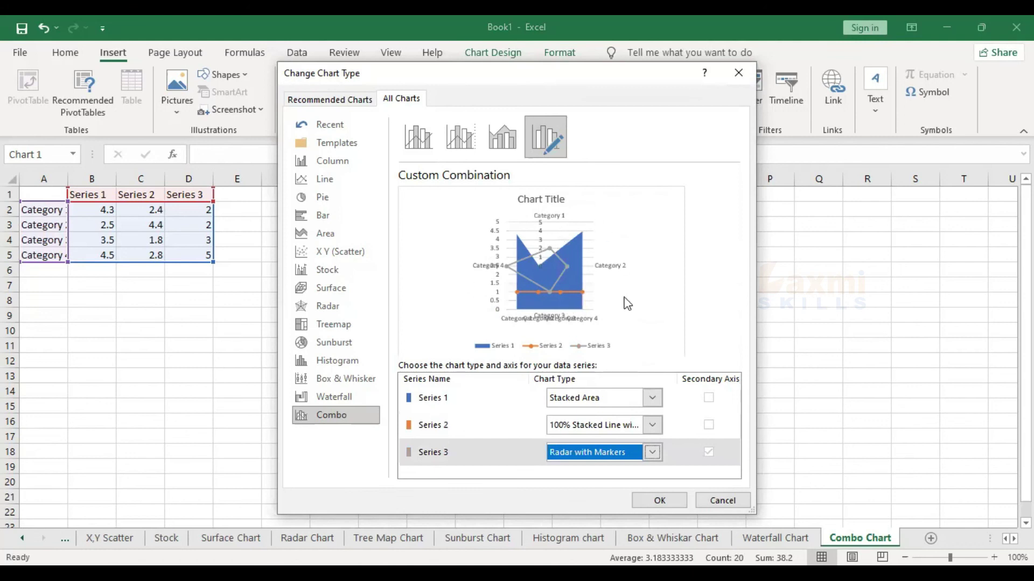
click(643, 501)
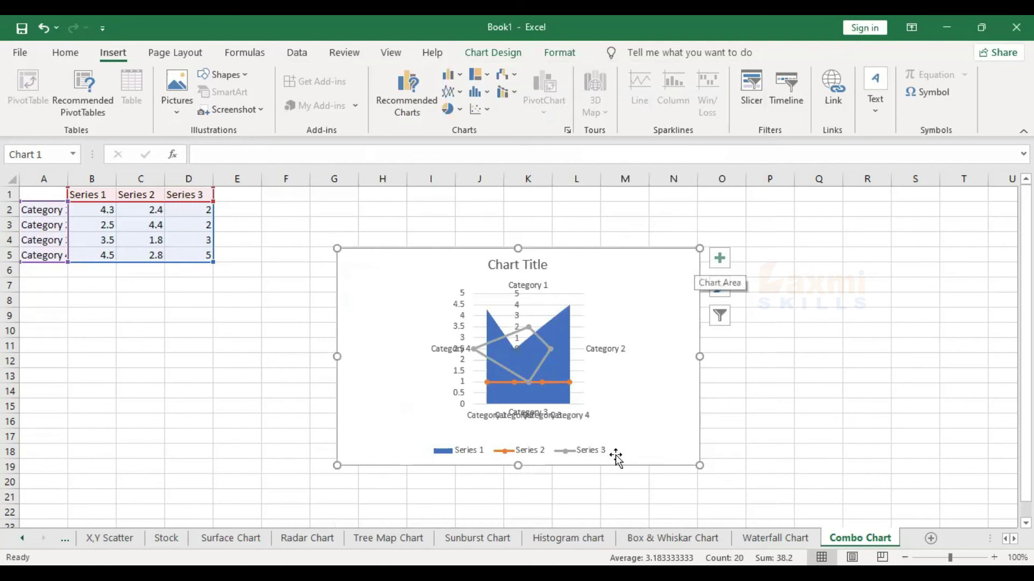
mouse_move(528, 328)
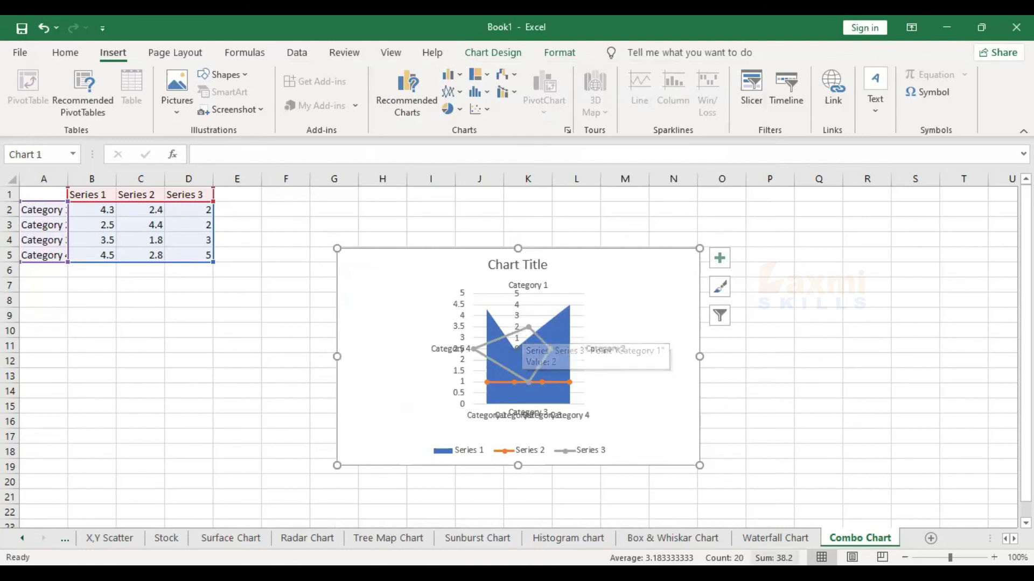
Step: Switch to the Box & Whiskar Chart sheet and browse the Scatter and PivotChart options
click(775, 539)
click(660, 539)
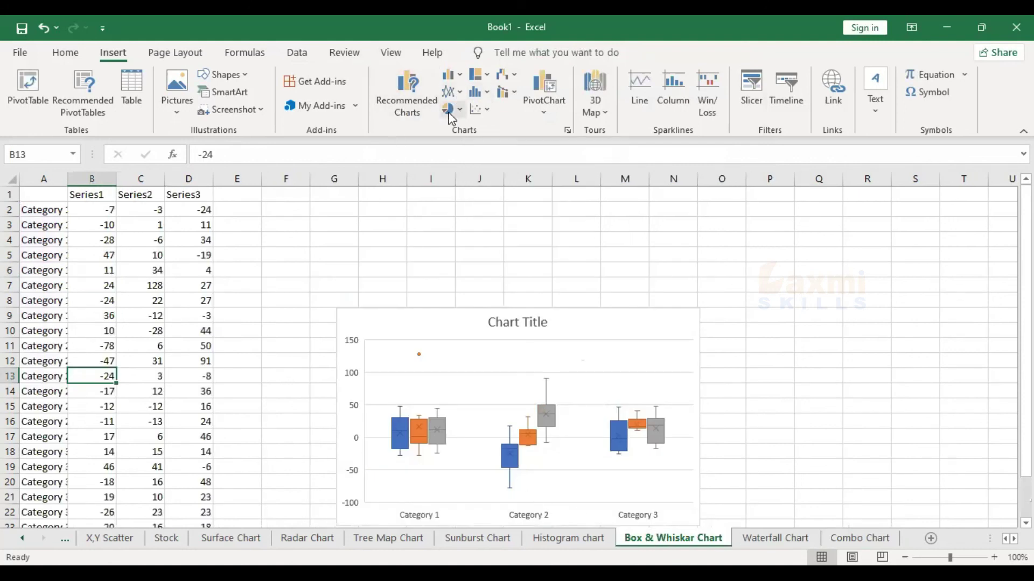
click(487, 110)
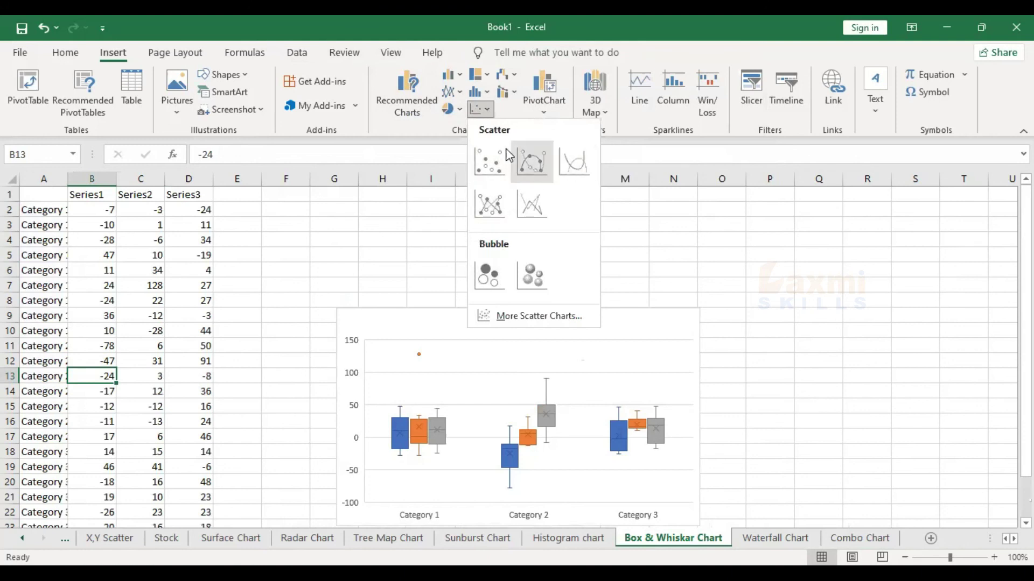
click(518, 123)
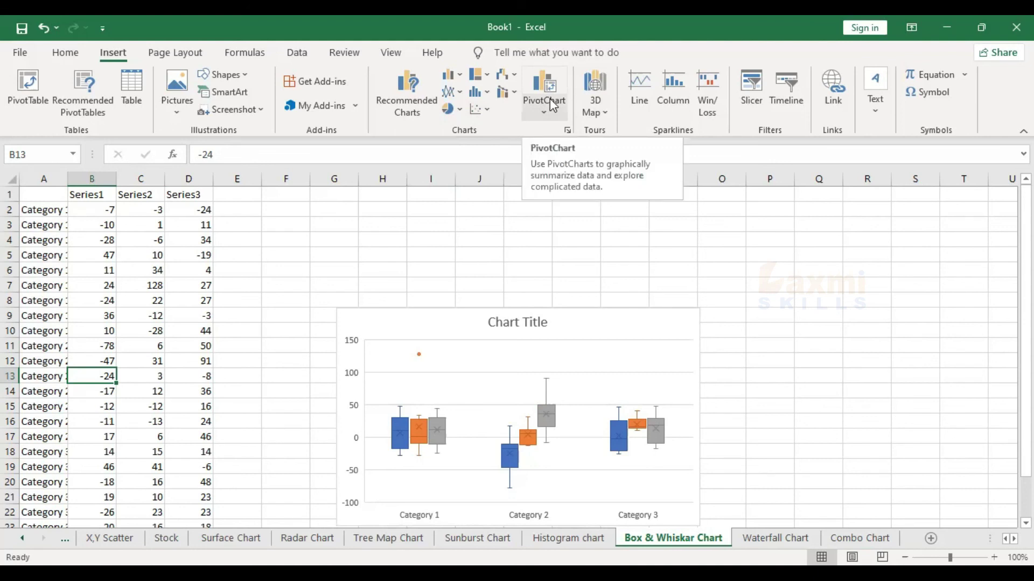
click(543, 113)
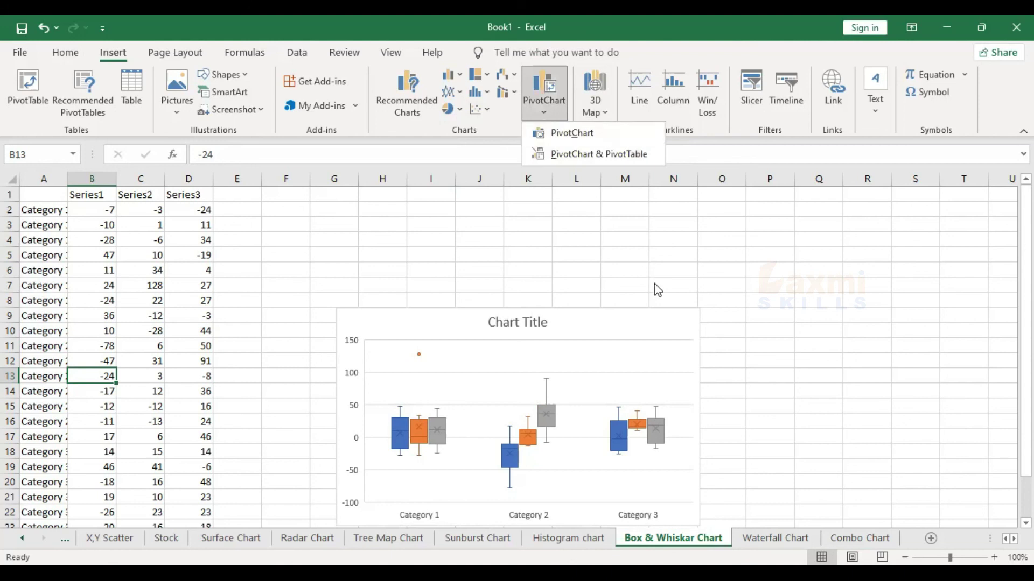
Step: Select the box-plot data table down to row 23
scroll(63, 522, down, 4)
scroll(102, 515, up, 3)
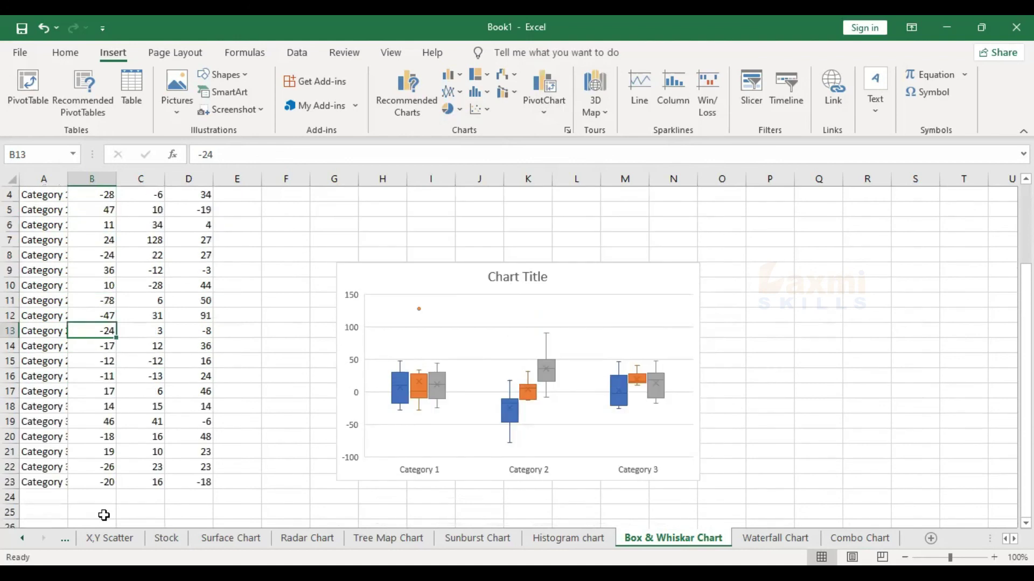
scroll(52, 211, up, 1)
drag(45, 194, 193, 526)
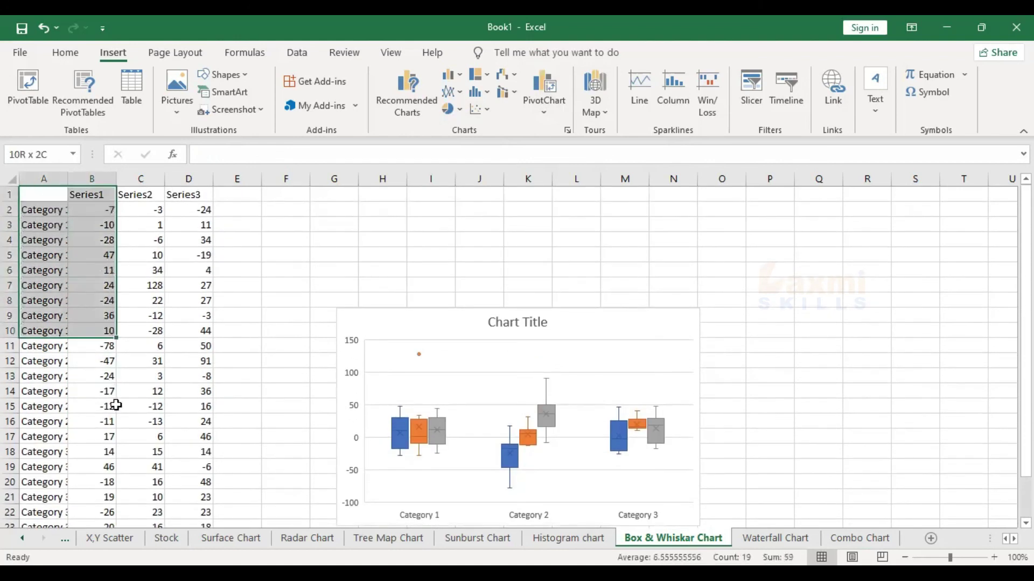
drag(193, 526, 192, 491)
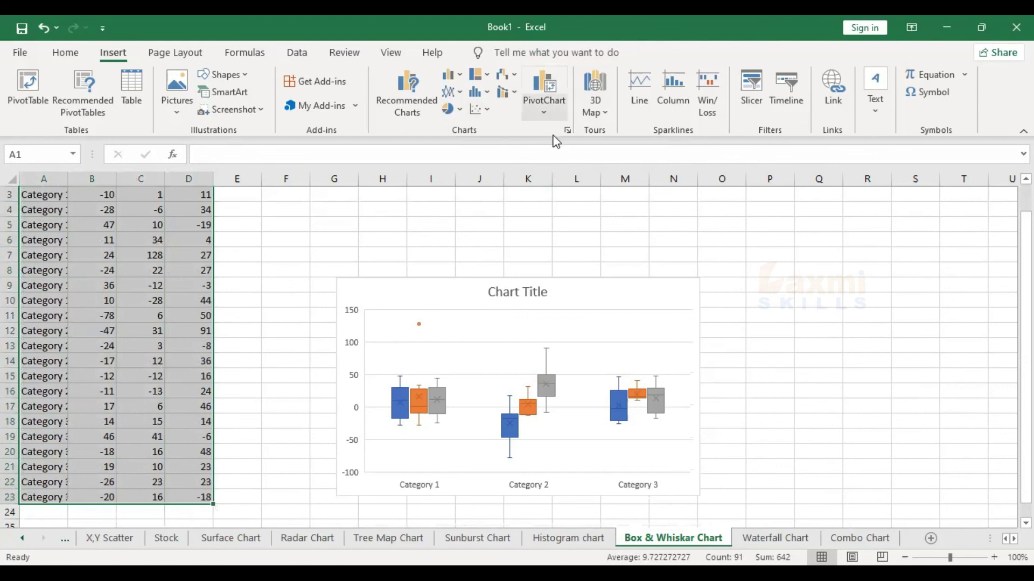
Step: Create the PivotChart on a new sheet summing Series1, Series2 and Series3
click(565, 474)
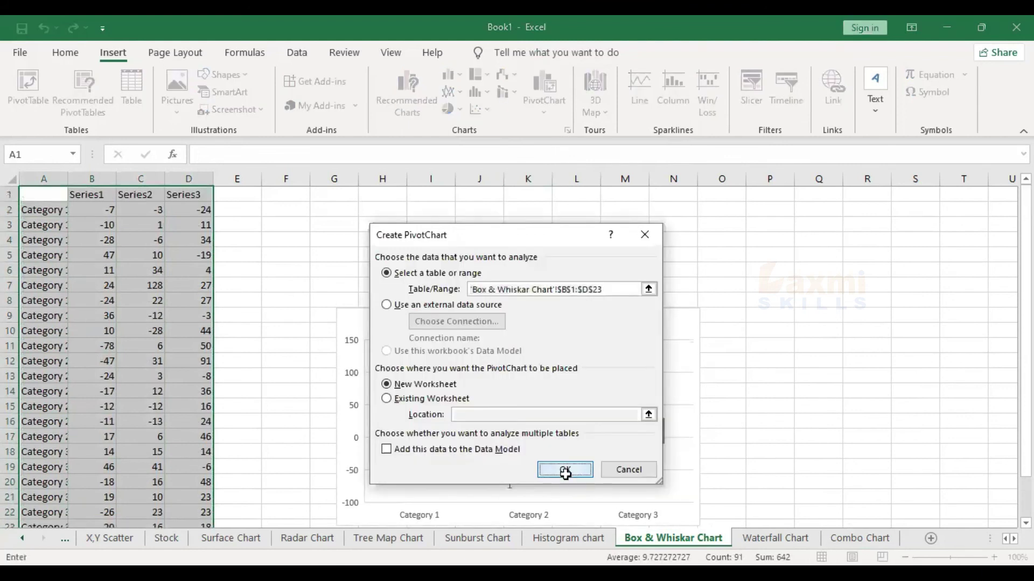
click(795, 272)
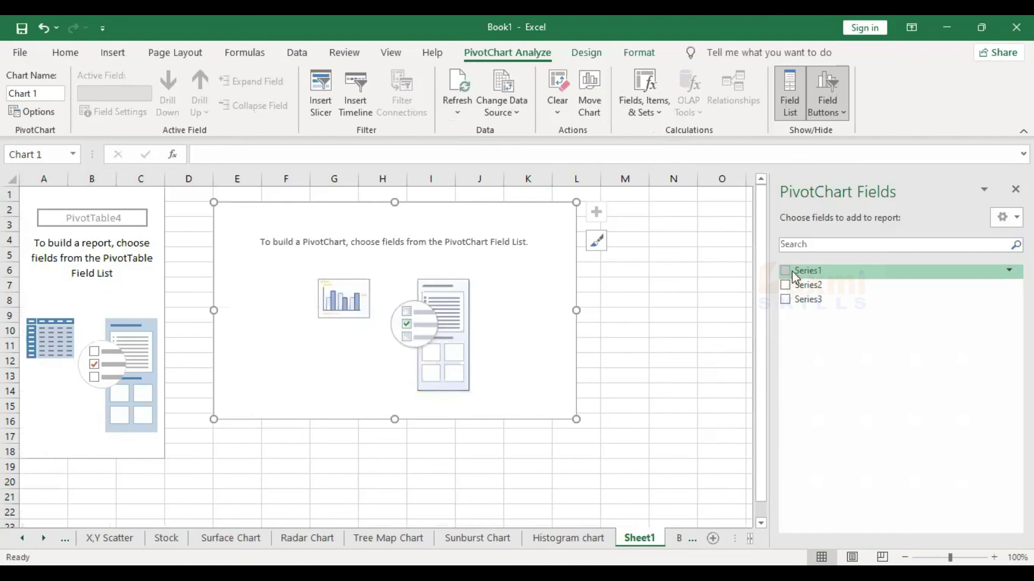
click(786, 285)
click(786, 299)
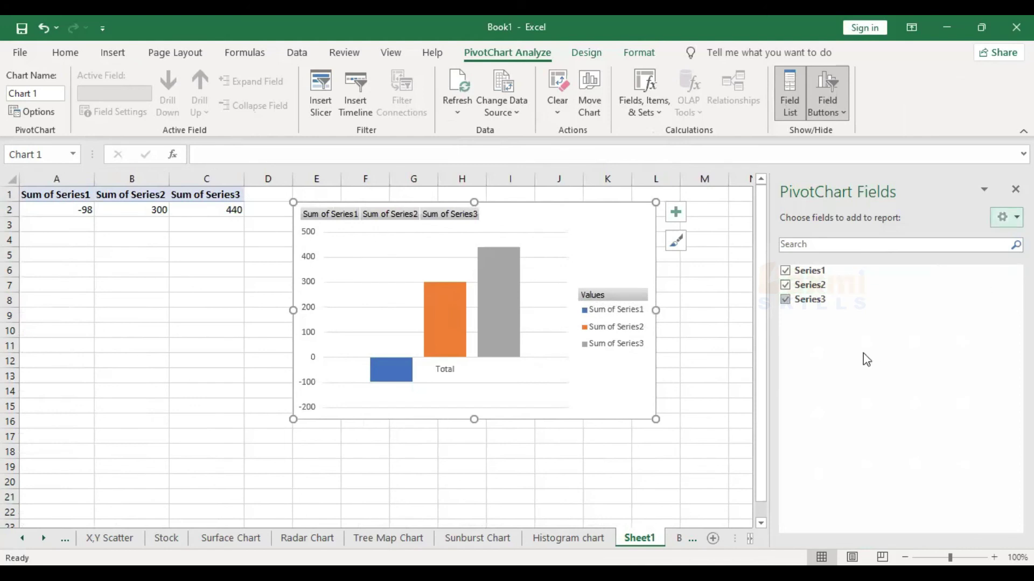
Step: Move Series1, Series2 and Series3 into the report Filters, then close the field list
drag(807, 270, 813, 429)
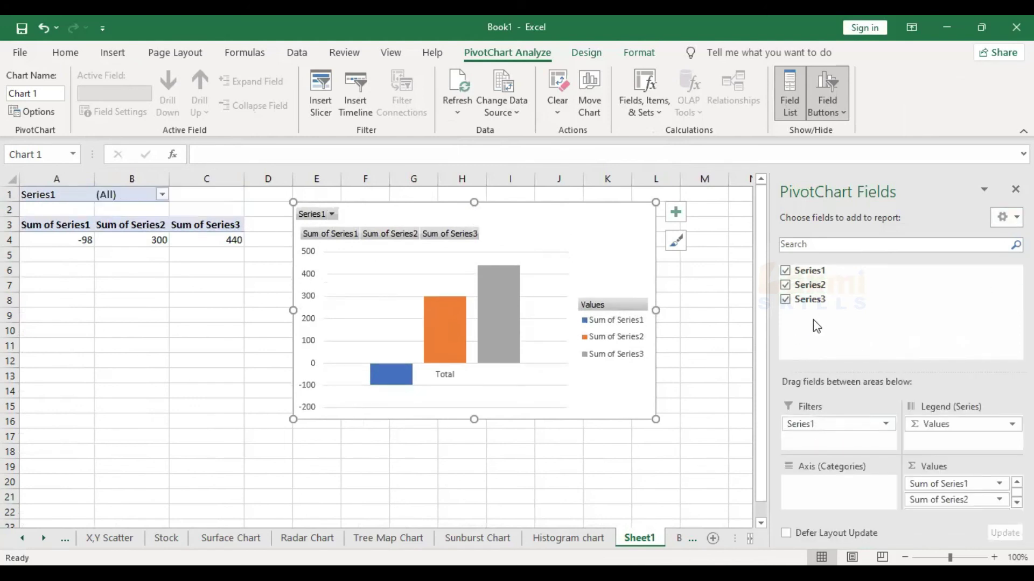
mouse_move(808, 285)
mouse_down()
mouse_move(845, 425)
mouse_move(919, 441)
mouse_move(937, 429)
mouse_up()
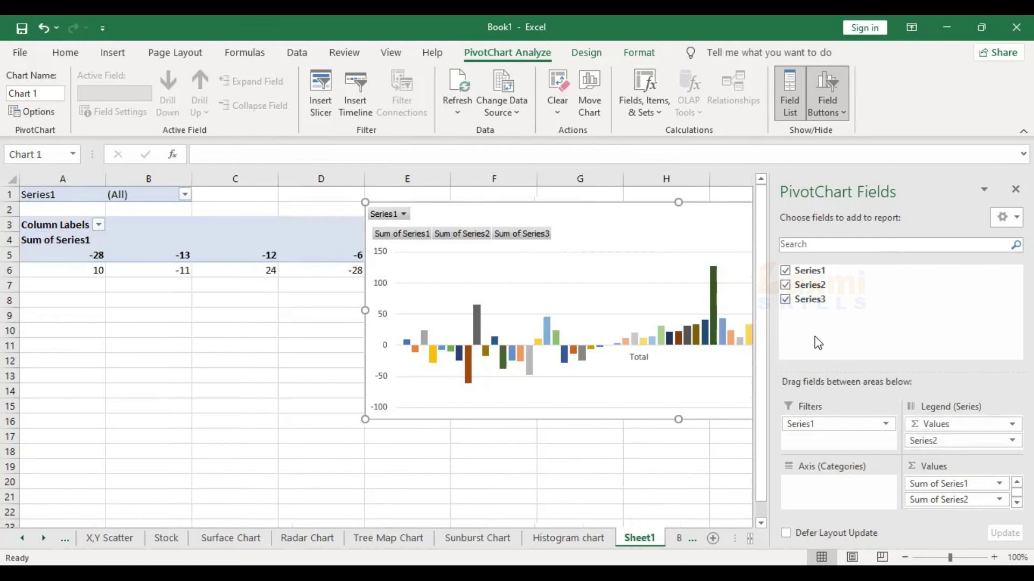
click(958, 440)
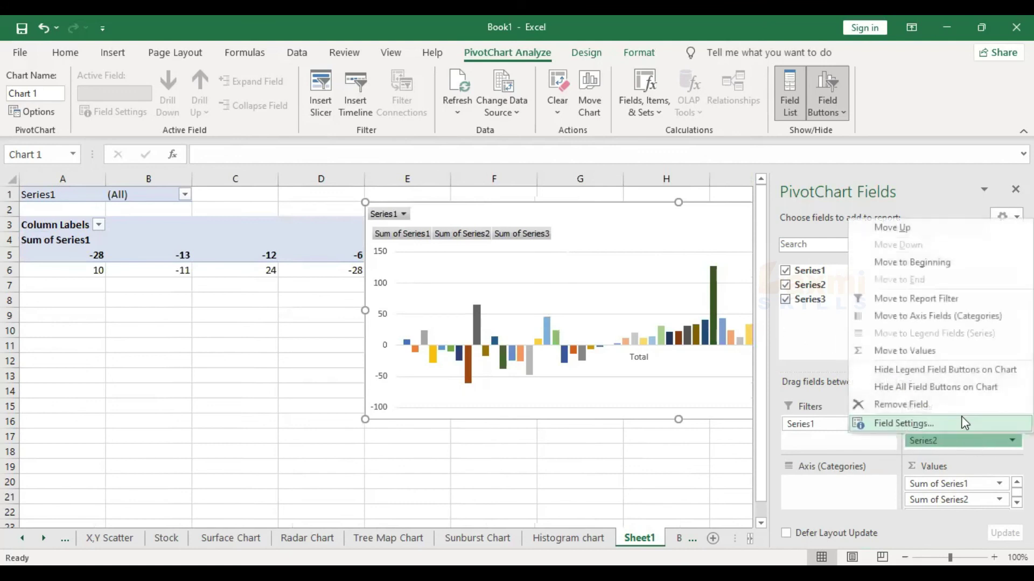
click(910, 405)
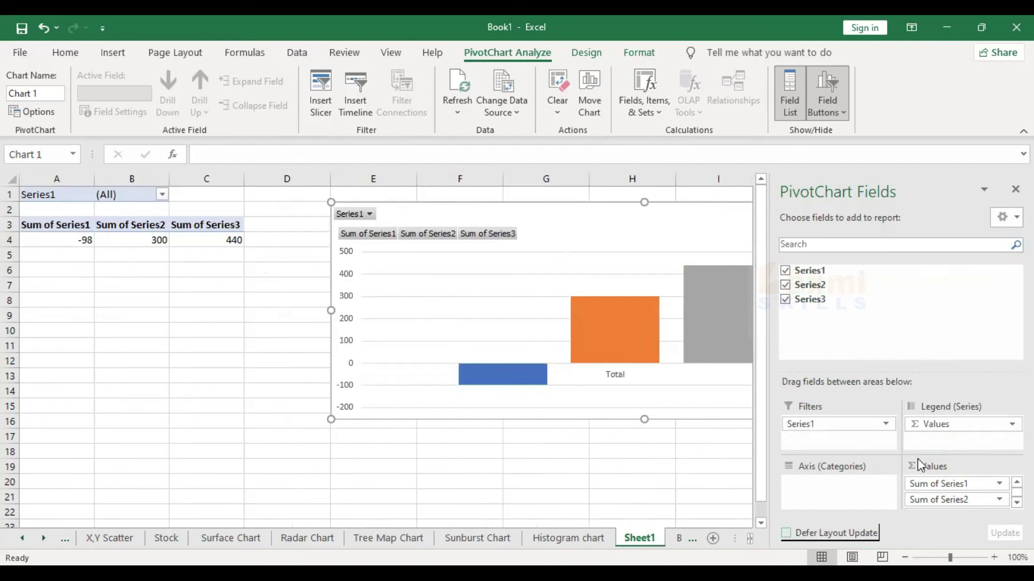
drag(931, 484, 847, 454)
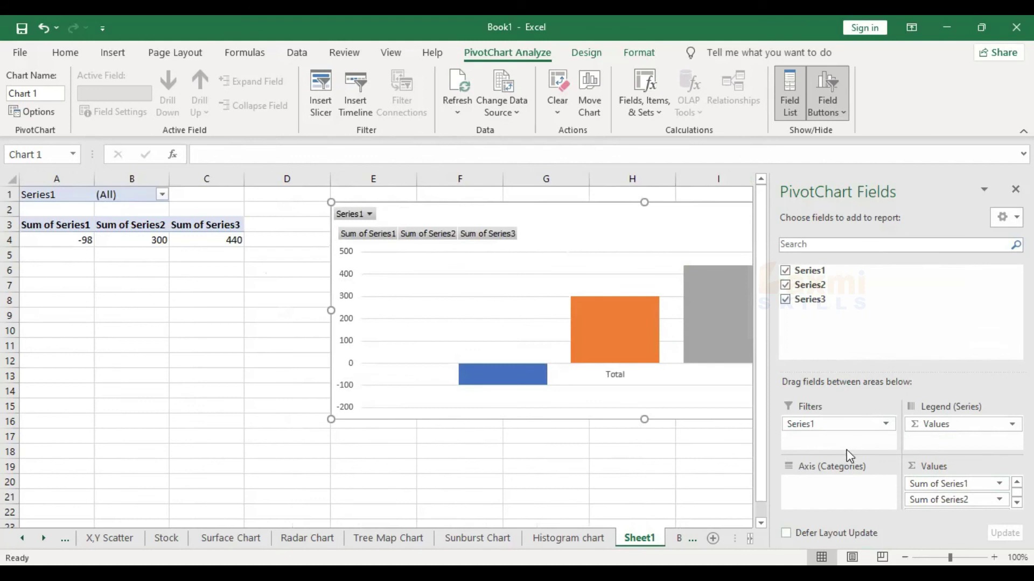
drag(936, 484, 803, 439)
drag(808, 285, 804, 439)
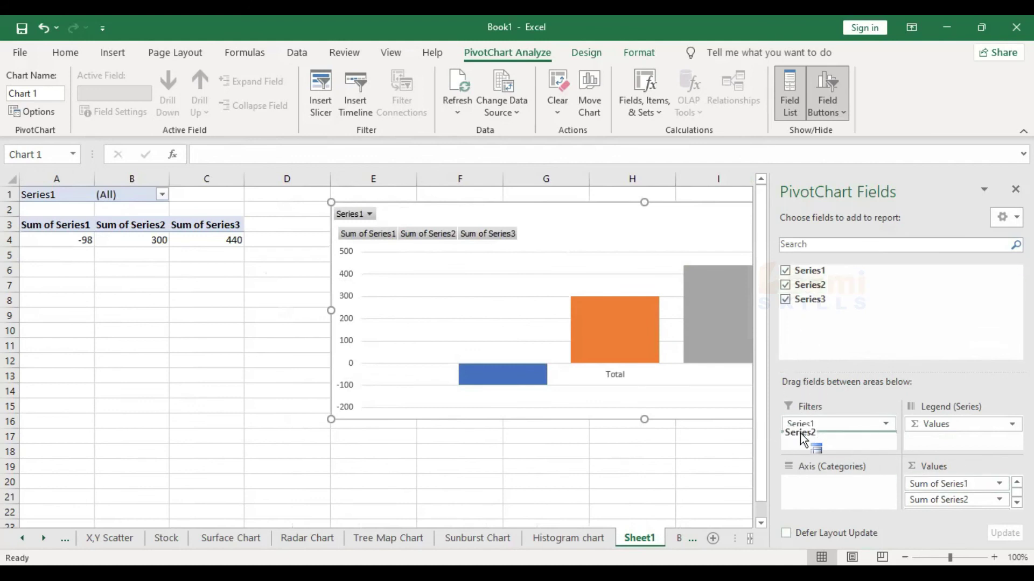
drag(809, 299, 804, 442)
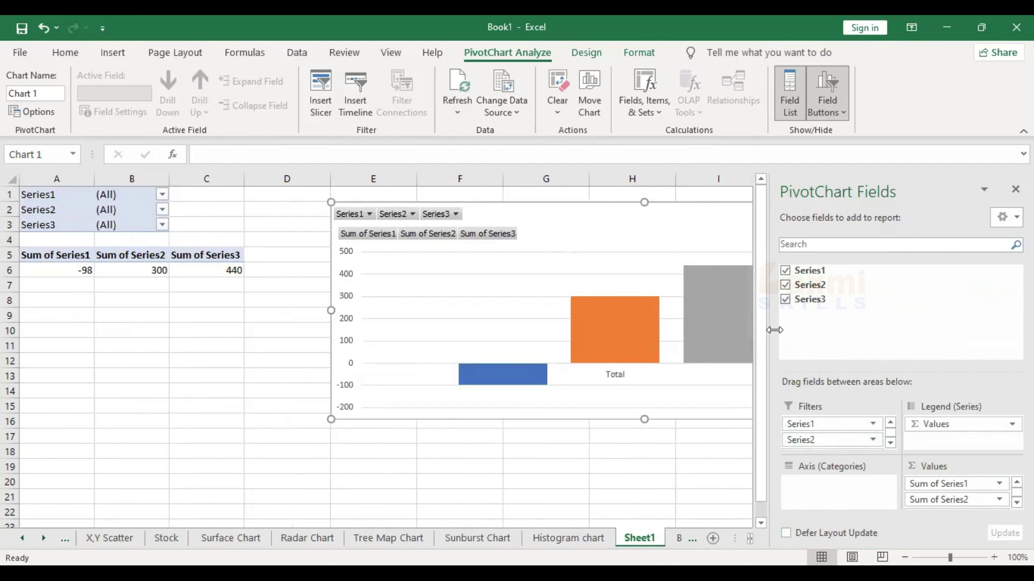
click(1016, 189)
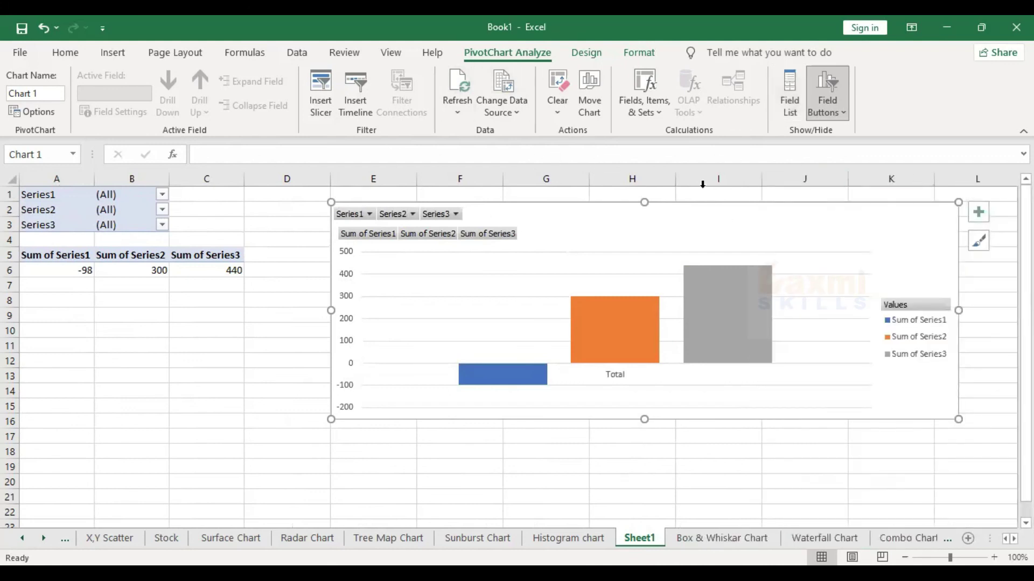
Step: Return to the Insert ribbon and show the Tree Map Chart sheet
scroll(517, 364, down, 2)
scroll(495, 313, up, 1)
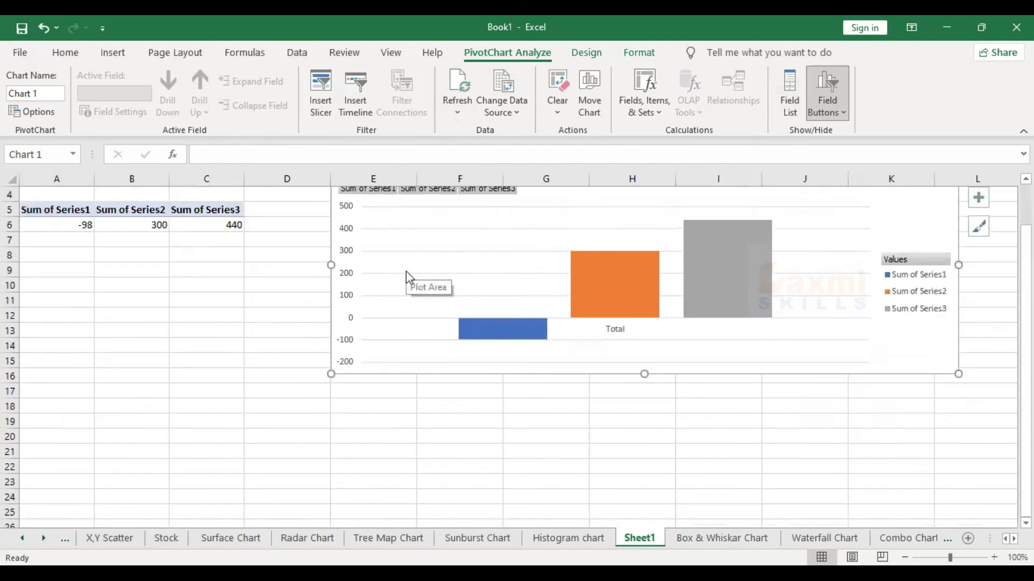
scroll(428, 278, up, 1)
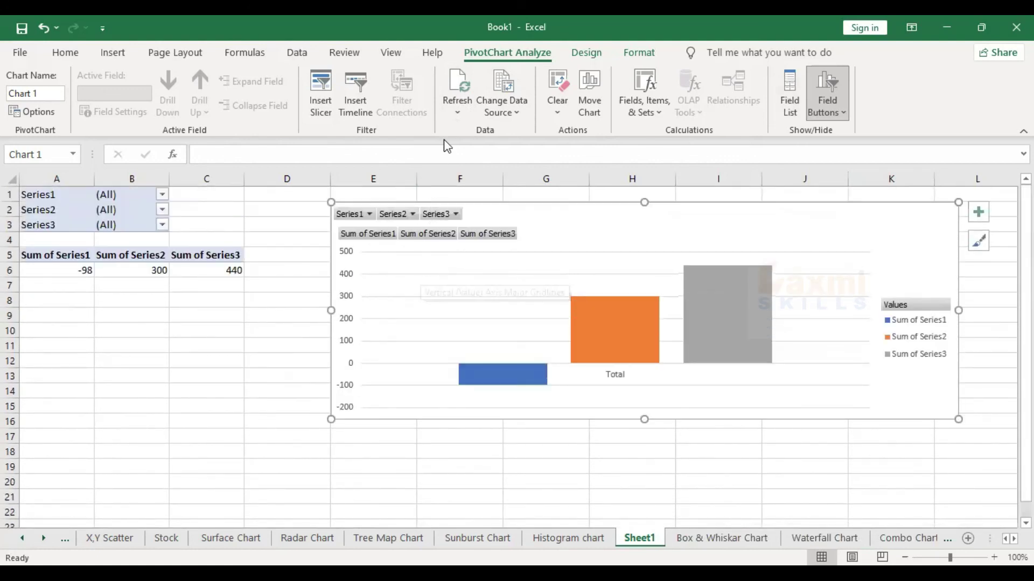
click(111, 53)
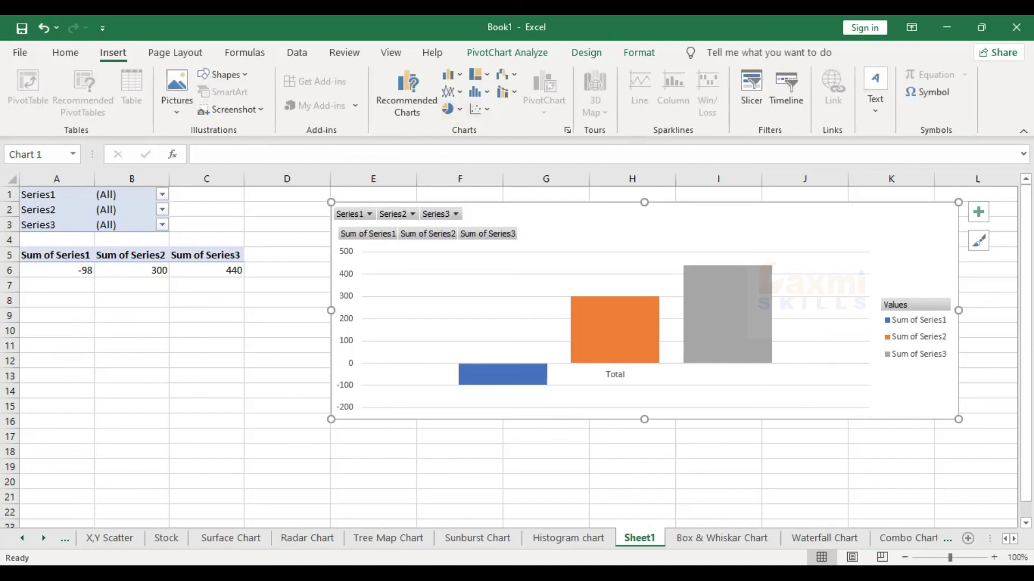
click(380, 535)
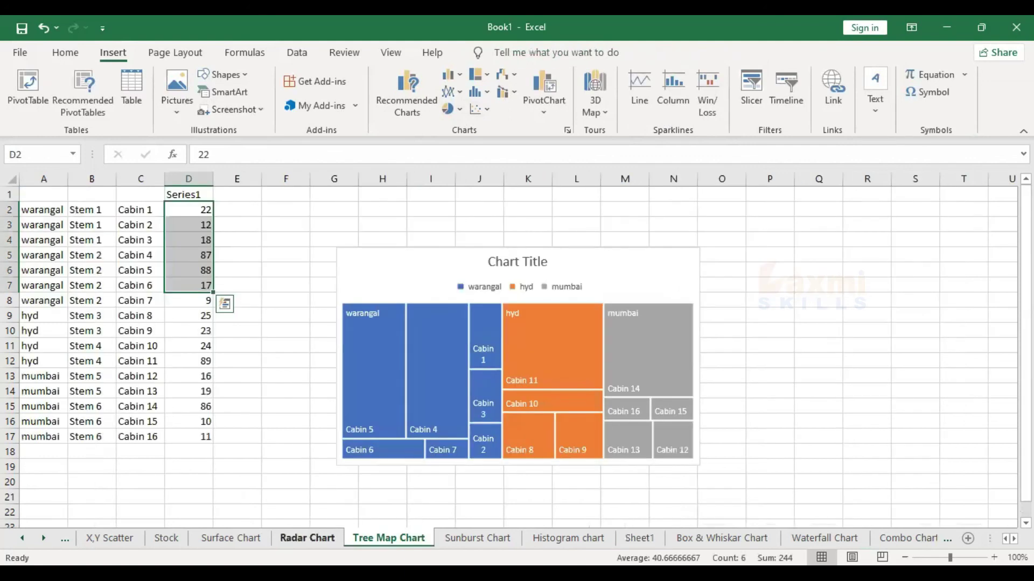